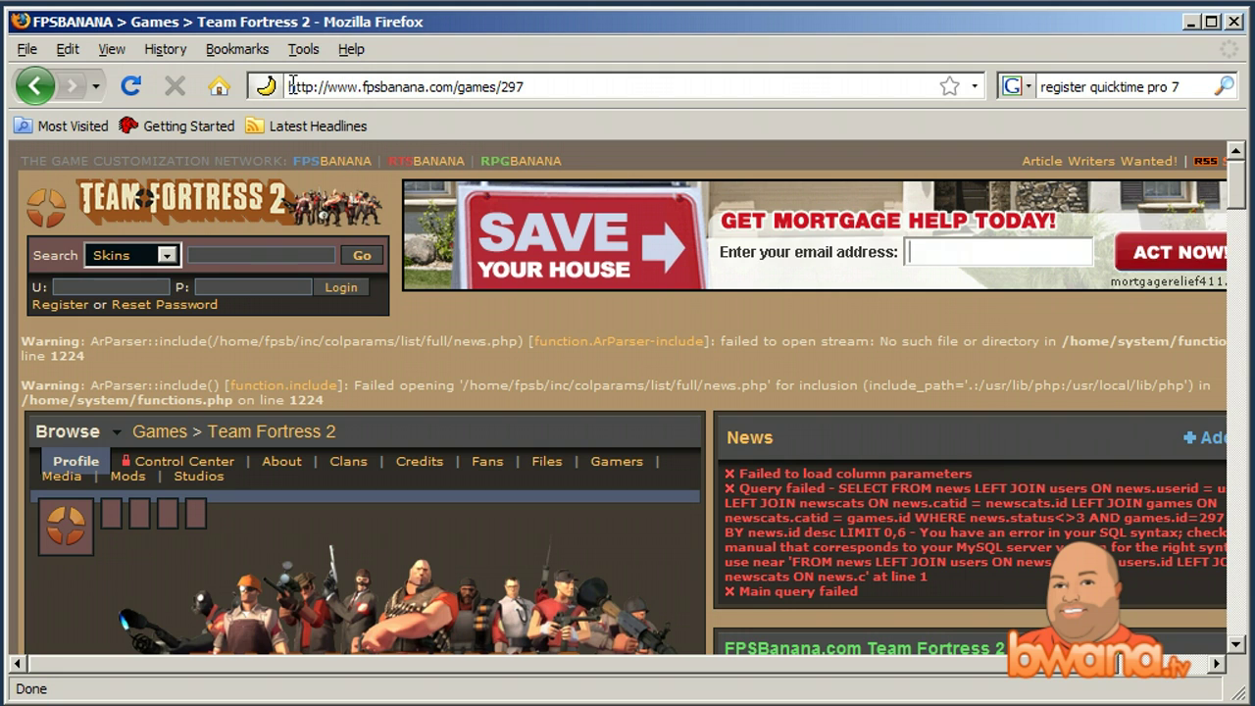
{"action": "left_click_drag", "start_coordinate": [287, 86], "coordinate": [451, 88]}
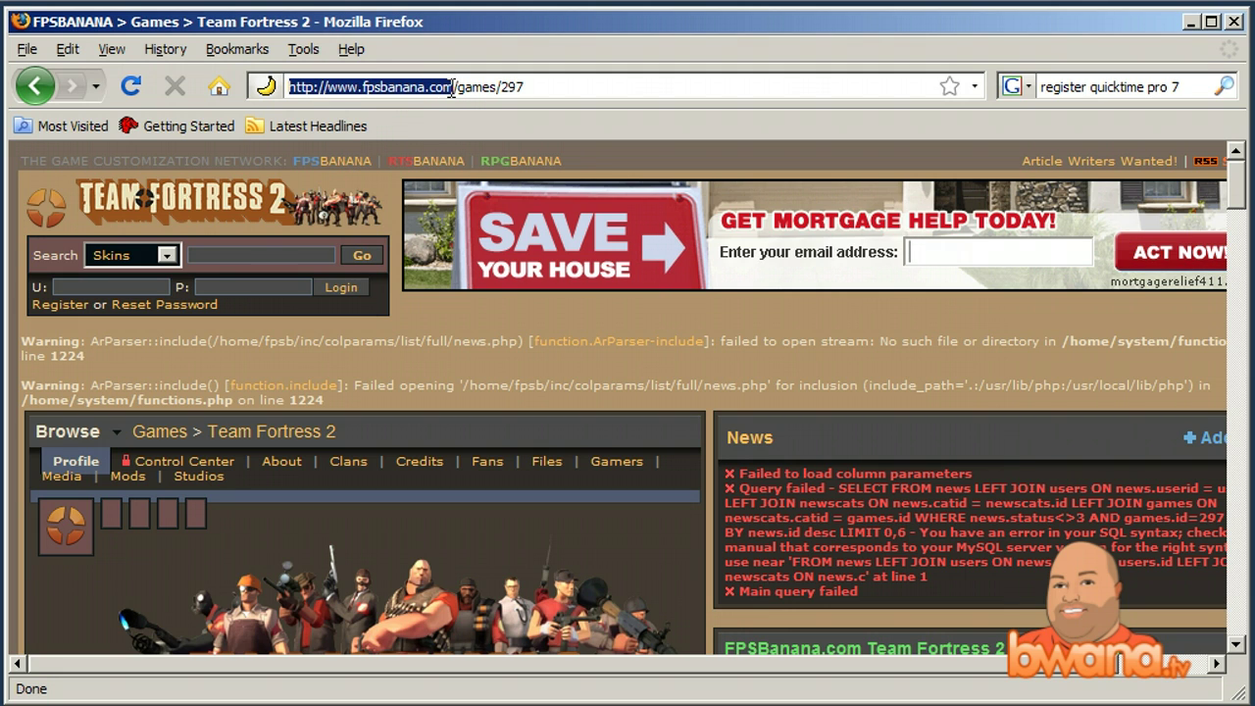
{"action": "left_click", "coordinate": [479, 108]}
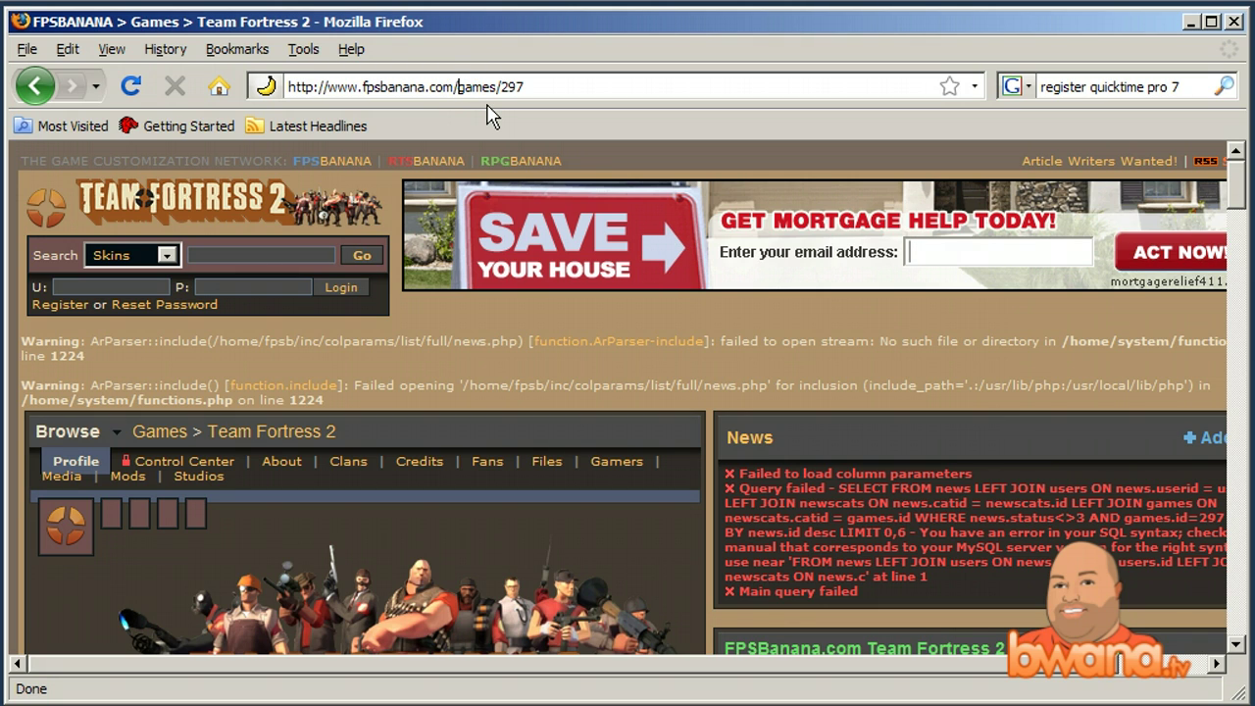
{"action": "double_click", "coordinate": [483, 87]}
{"action": "left_click_drag", "start_coordinate": [483, 87], "coordinate": [555, 87]}
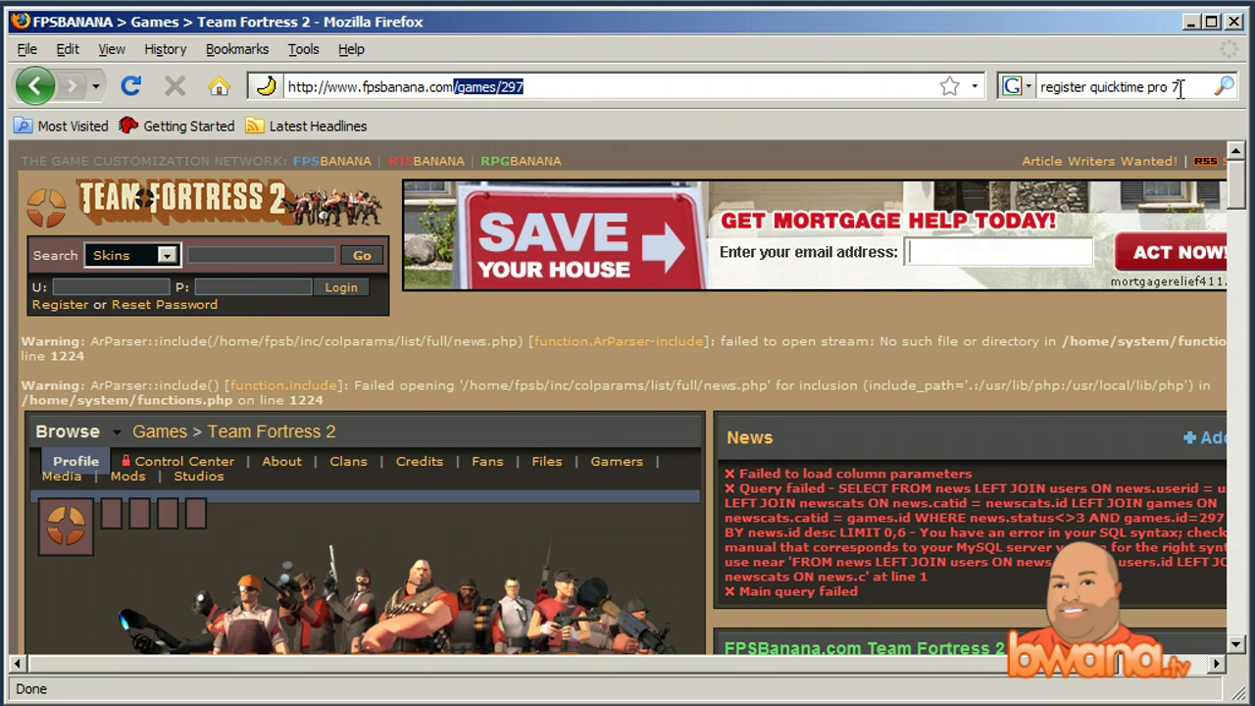
{"action": "left_click", "coordinate": [535, 87]}
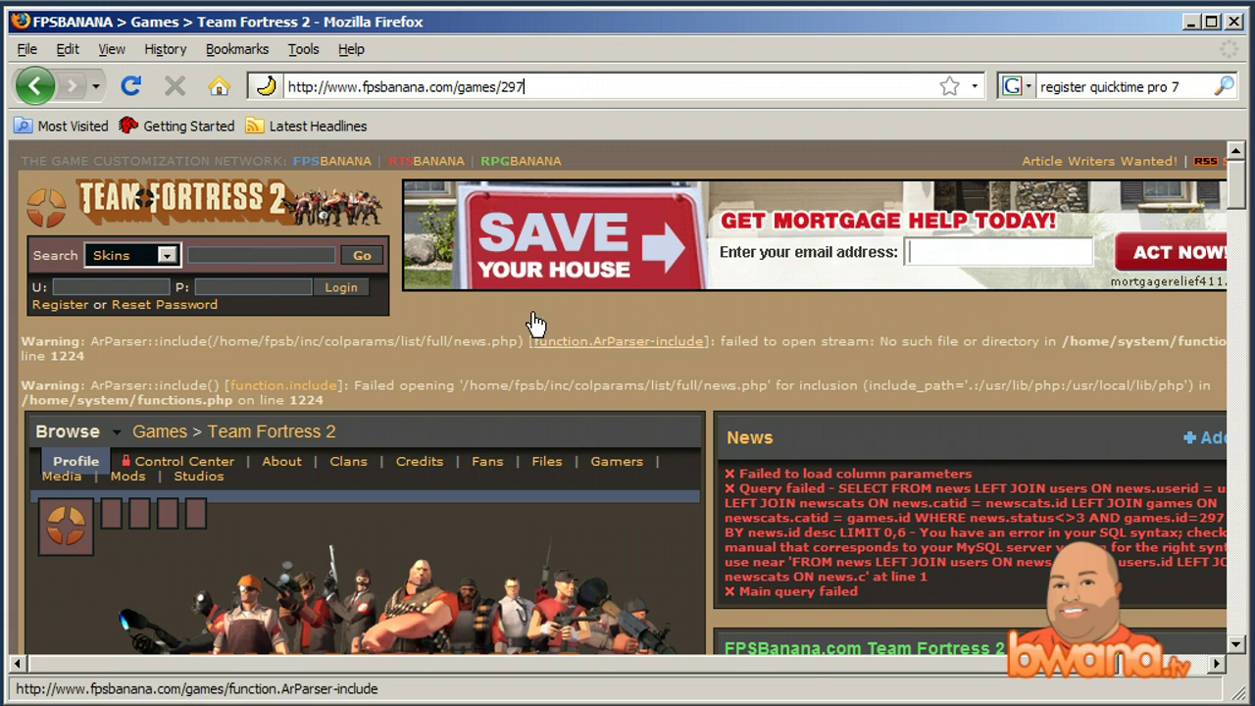
{"action": "scroll", "coordinate": [543, 311], "scroll_direction": "down", "scroll_amount": 3}
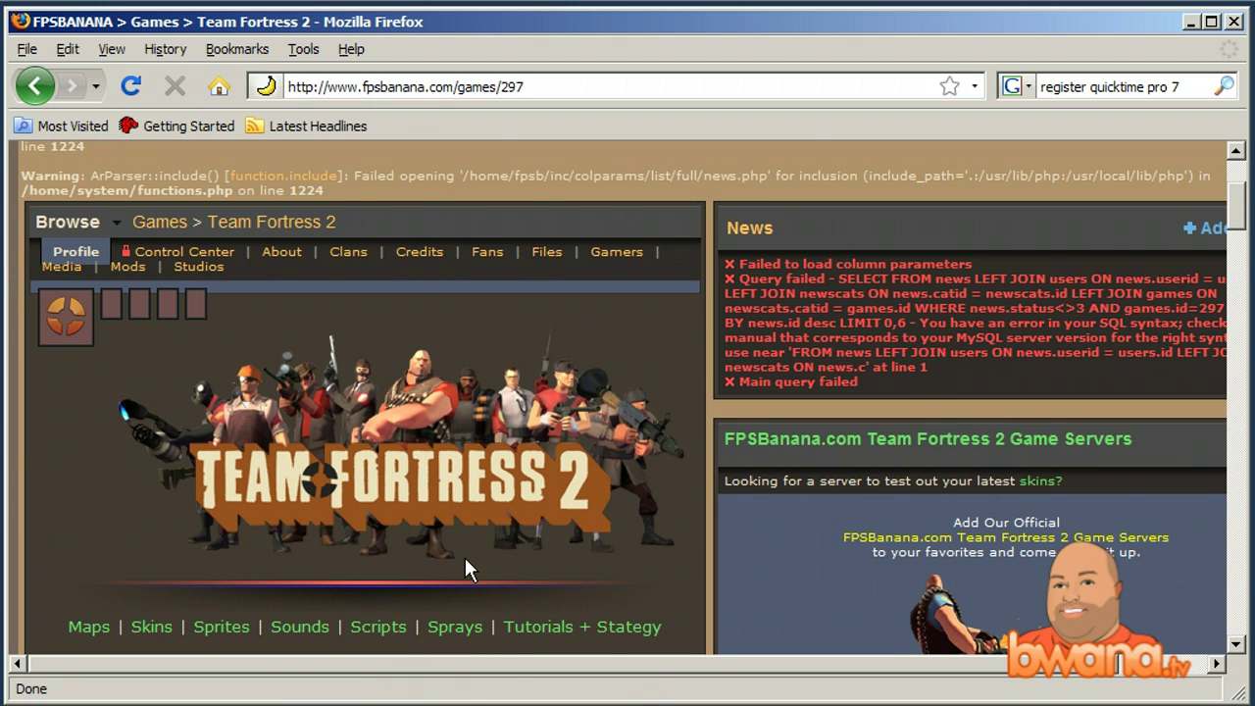
{"action": "scroll", "coordinate": [466, 563], "scroll_direction": "down", "scroll_amount": 4}
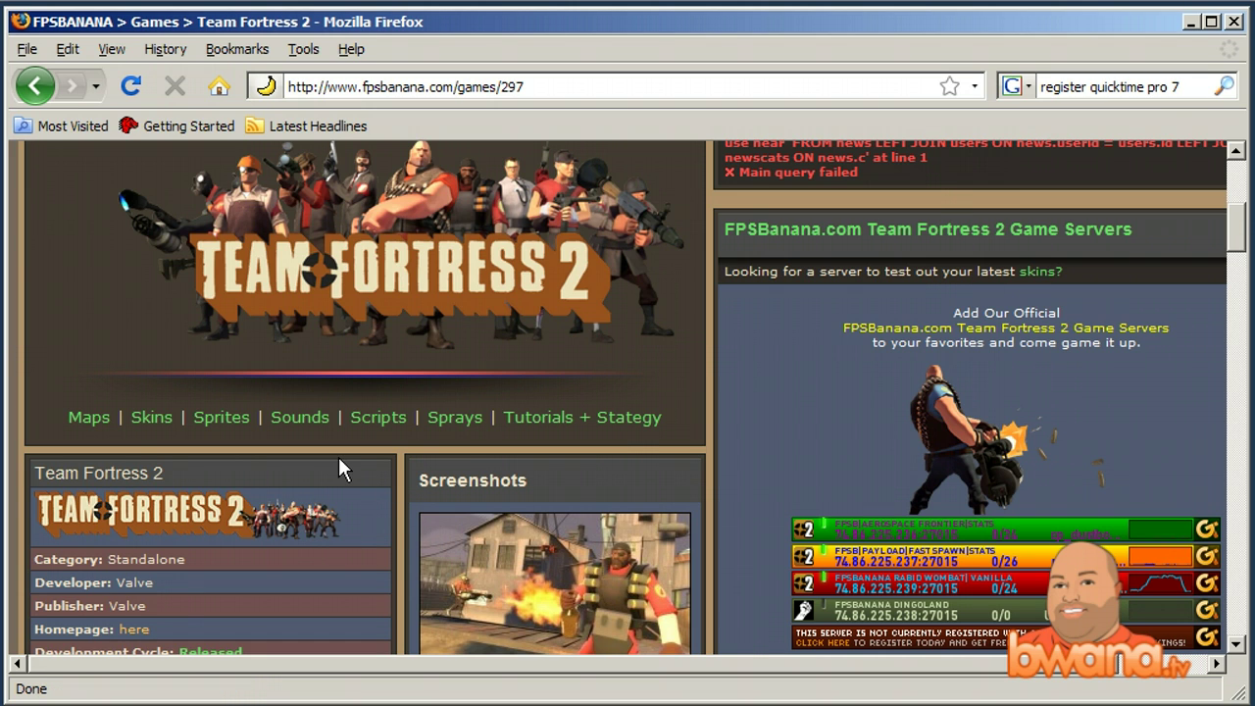
{"action": "scroll", "coordinate": [338, 458], "scroll_direction": "down", "scroll_amount": 4}
{"action": "scroll", "coordinate": [339, 454], "scroll_direction": "up", "scroll_amount": 4}
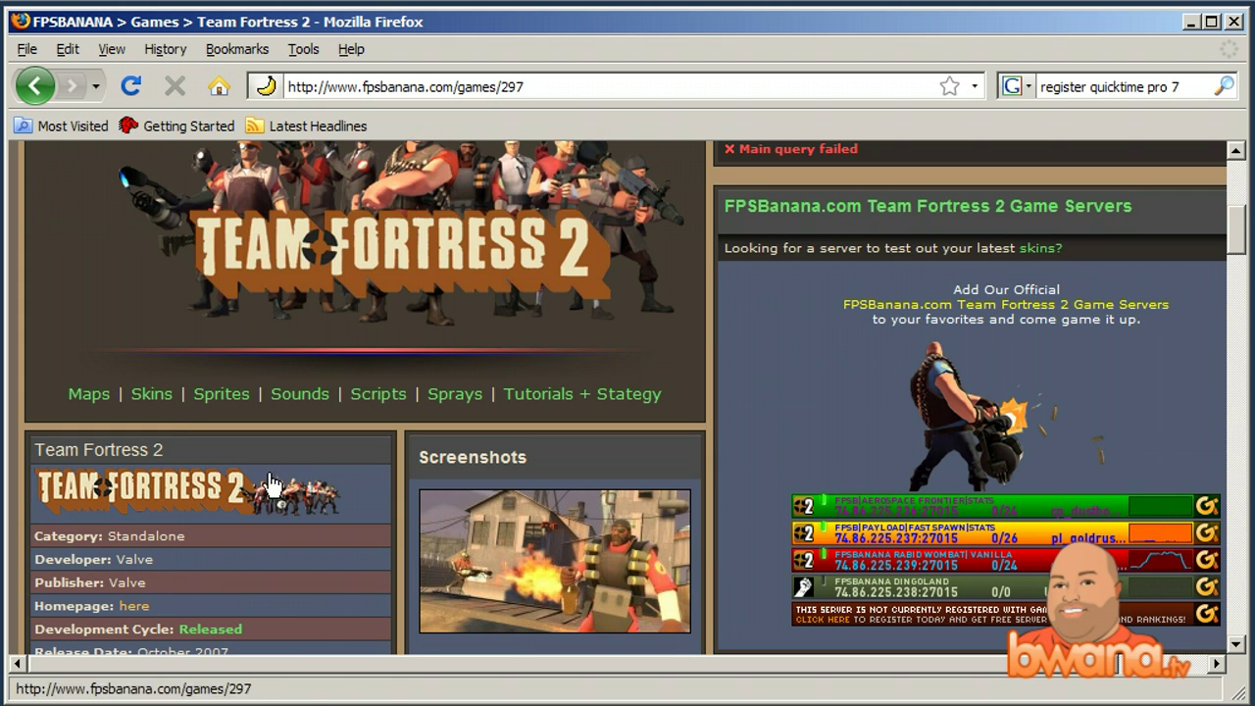
Open the Team Fortress 2 skins listing and choose the Sniper category
{"action": "left_click", "coordinate": [143, 392]}
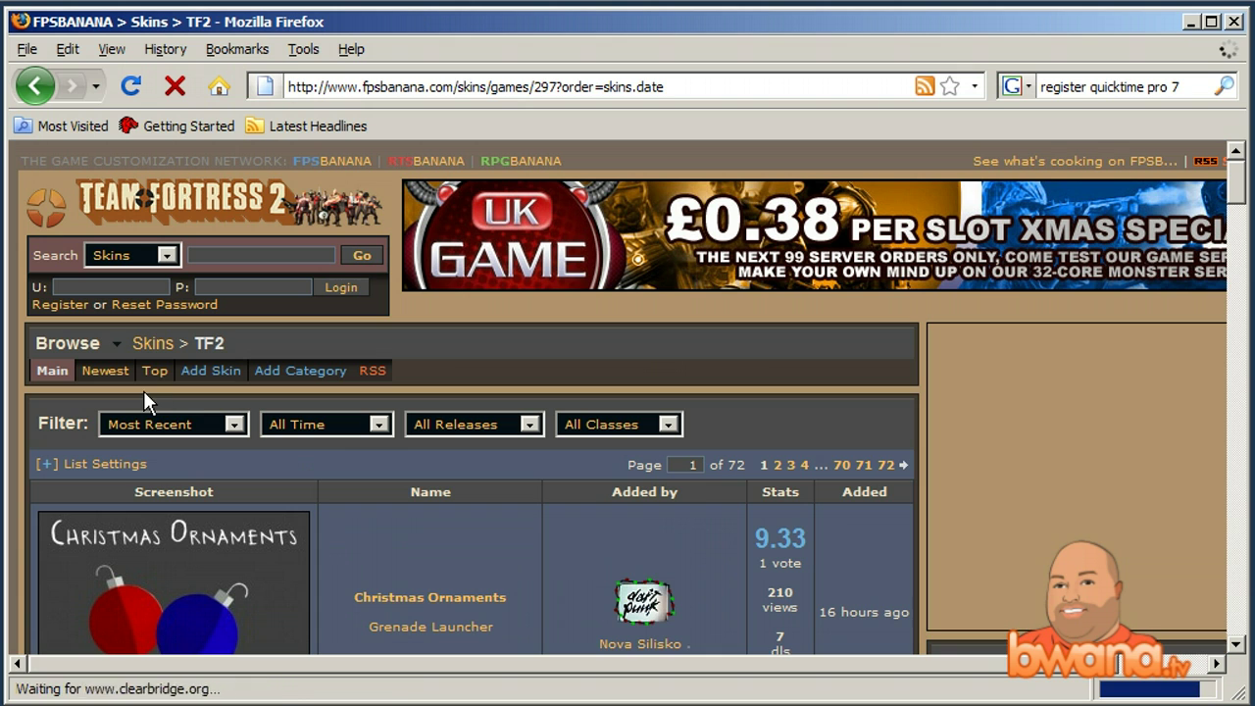
{"action": "scroll", "coordinate": [349, 422], "scroll_direction": "down", "scroll_amount": 8}
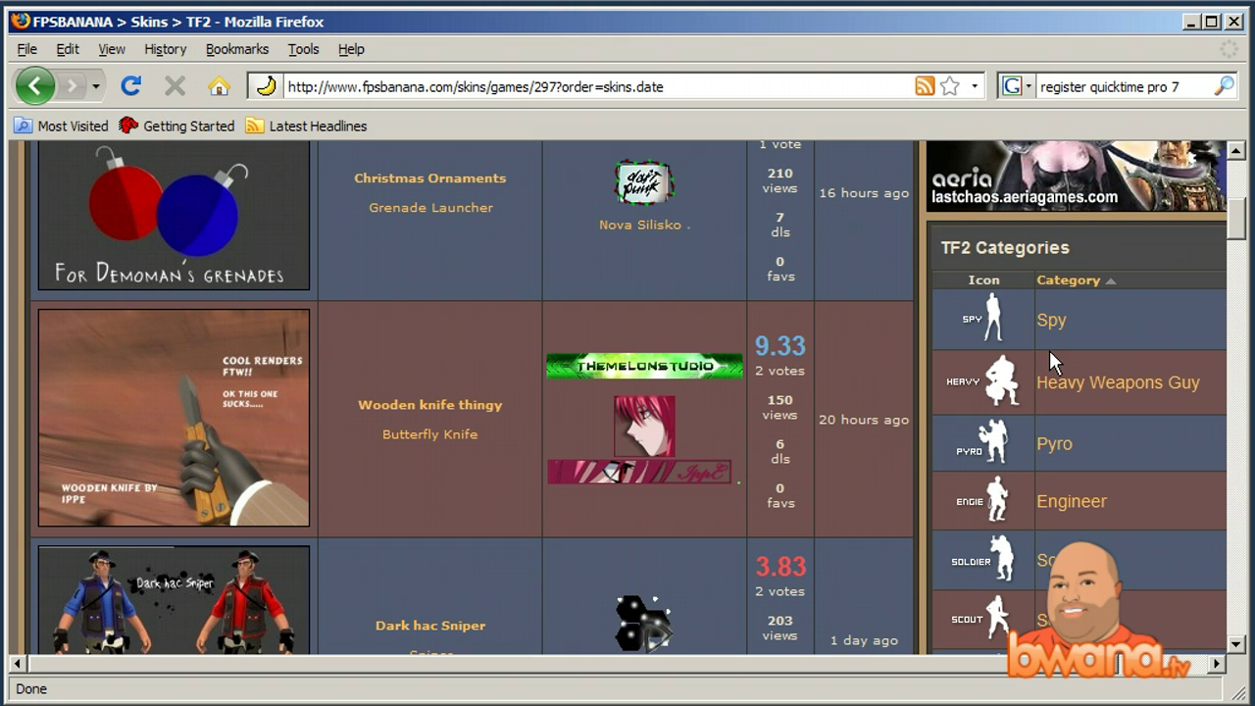
{"action": "scroll", "coordinate": [1046, 348], "scroll_direction": "down", "scroll_amount": 8}
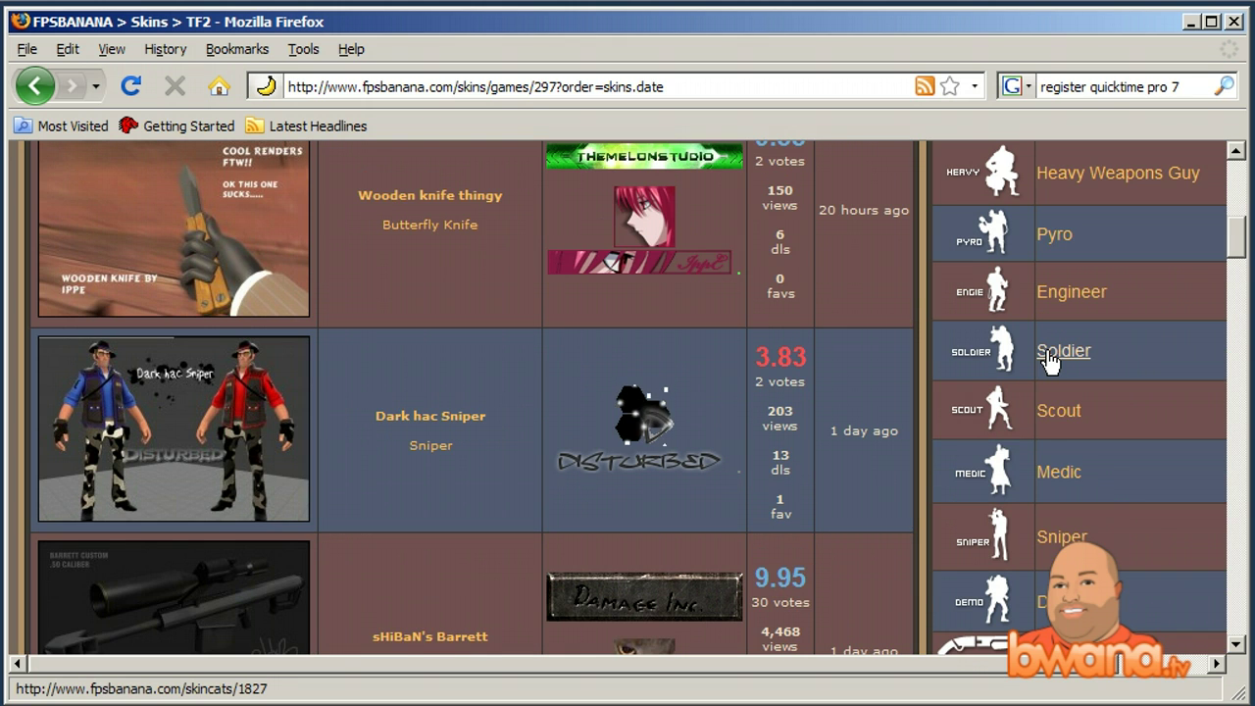
{"action": "left_click", "coordinate": [1048, 325]}
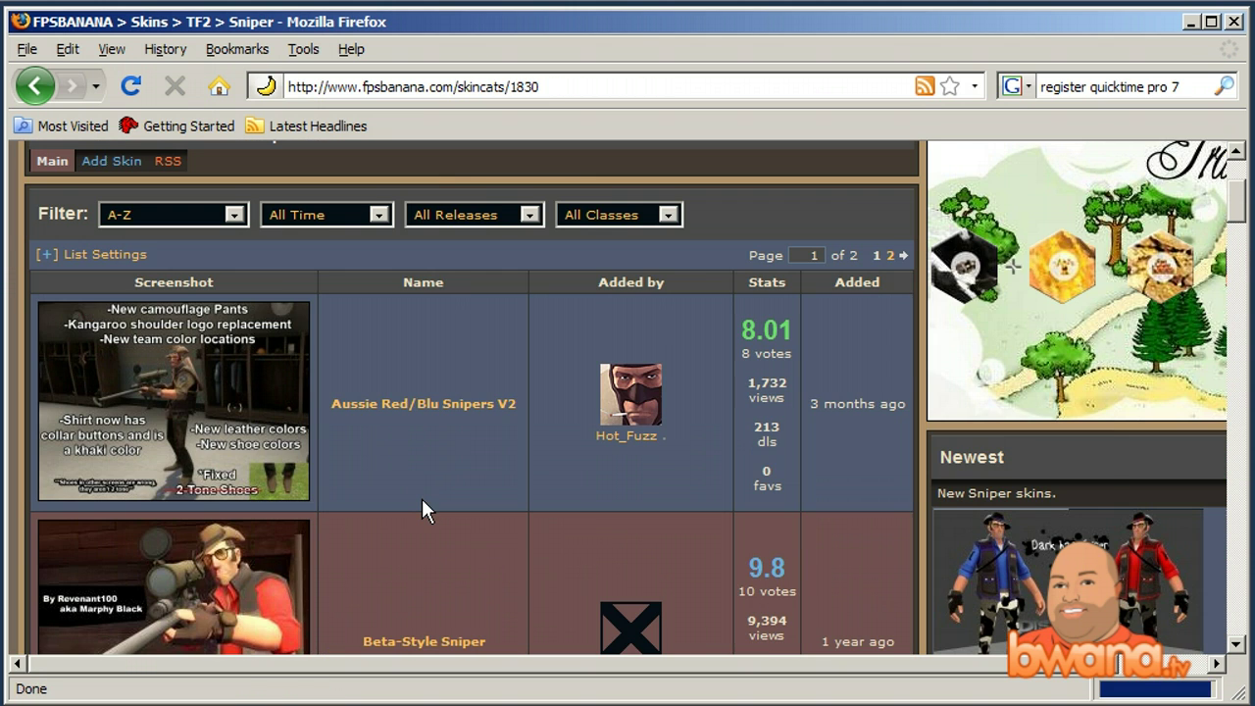
{"action": "scroll", "coordinate": [422, 502], "scroll_direction": "down", "scroll_amount": 4}
{"action": "scroll", "coordinate": [422, 500], "scroll_direction": "up", "scroll_amount": 4}
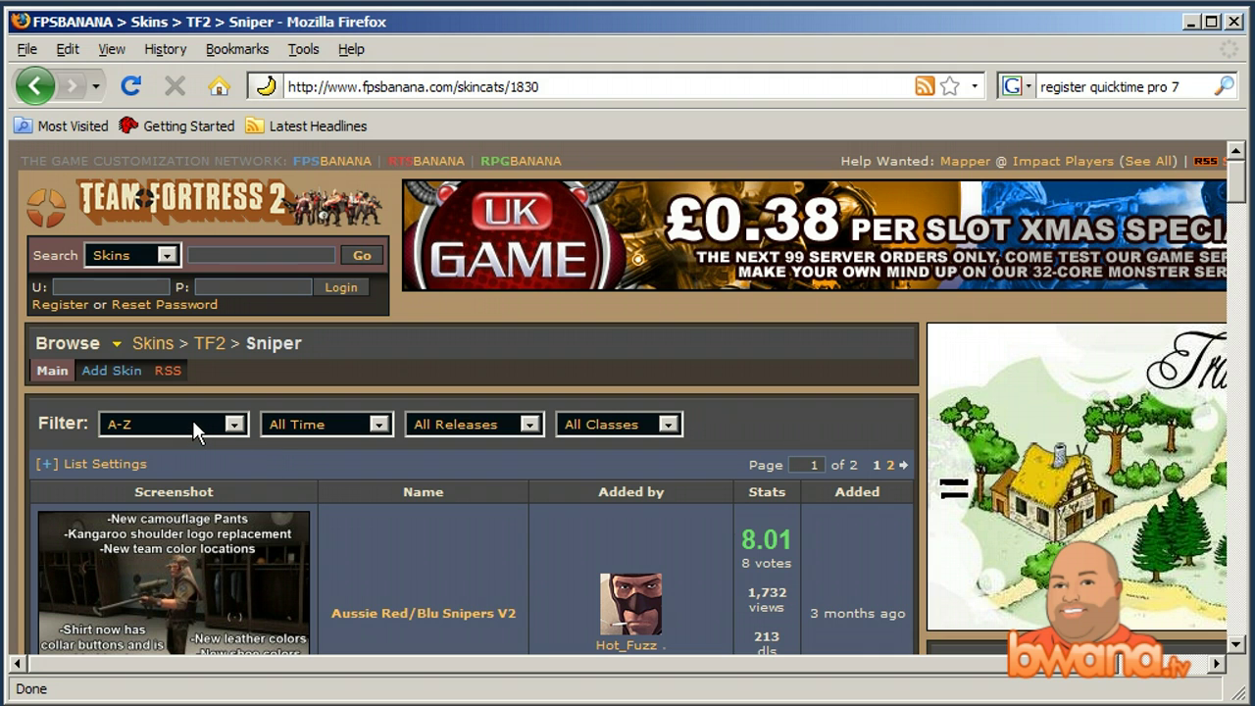
Sort the Sniper skins by Highest Rated and scroll through the first page
{"action": "left_click", "coordinate": [154, 424]}
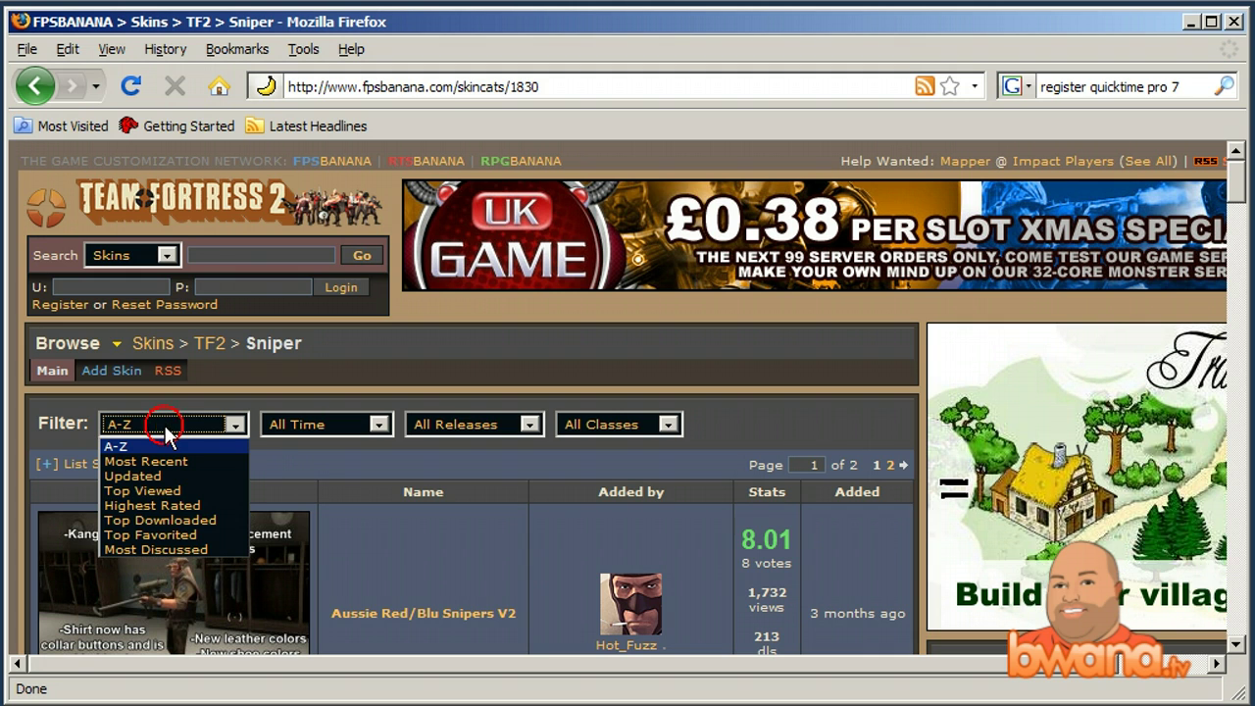
{"action": "left_click", "coordinate": [163, 506]}
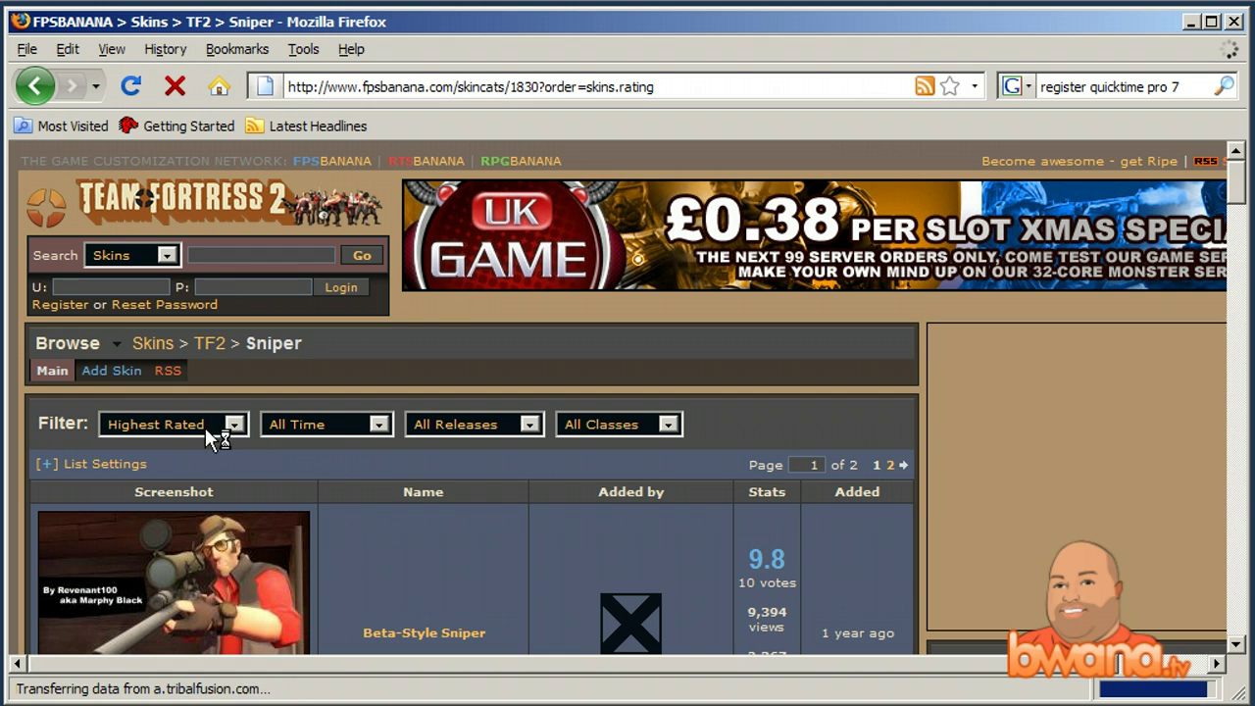
{"action": "scroll", "coordinate": [412, 546], "scroll_direction": "down", "scroll_amount": 4}
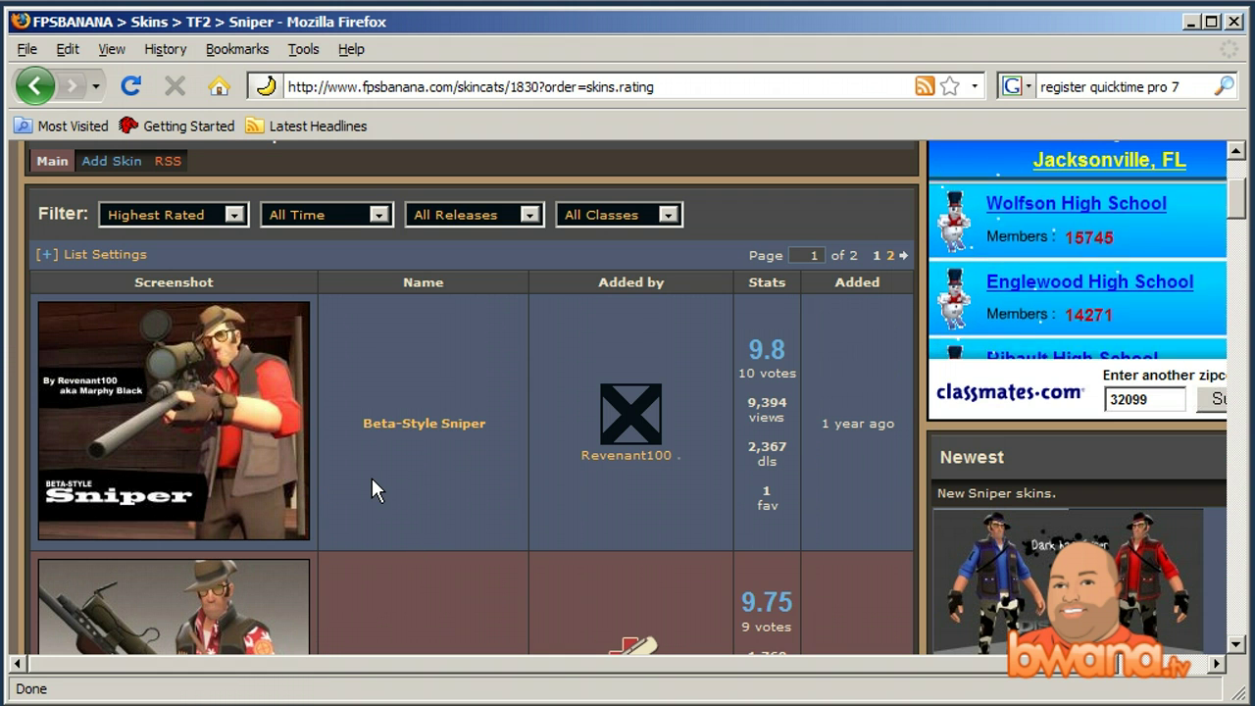
{"action": "scroll", "coordinate": [371, 477], "scroll_direction": "down", "scroll_amount": 4}
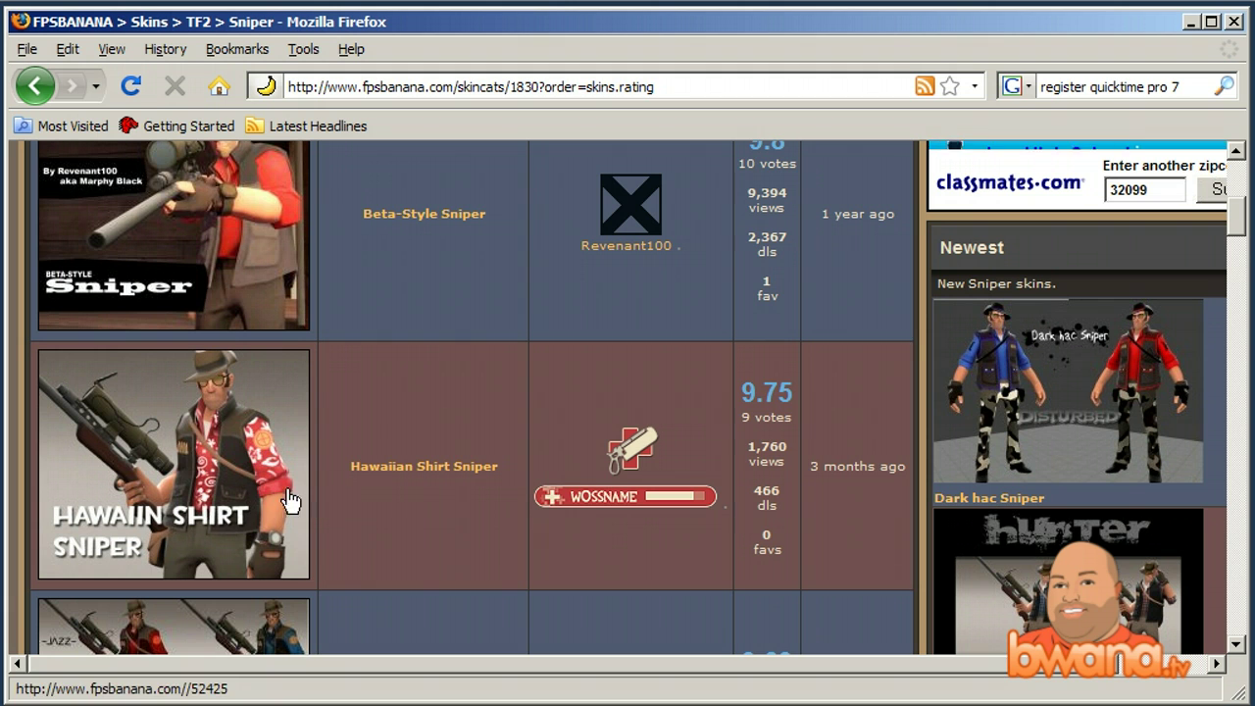
{"action": "scroll", "coordinate": [318, 502], "scroll_direction": "down", "scroll_amount": 4}
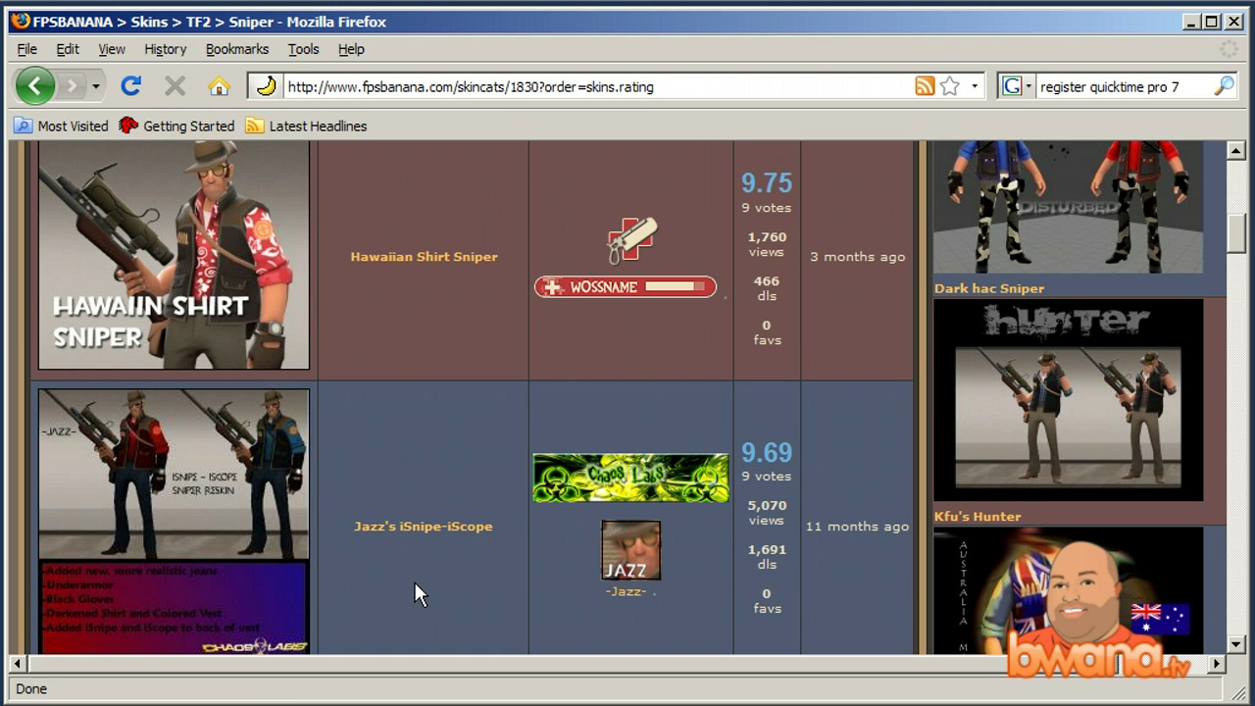
{"action": "scroll", "coordinate": [441, 575], "scroll_direction": "down", "scroll_amount": 7}
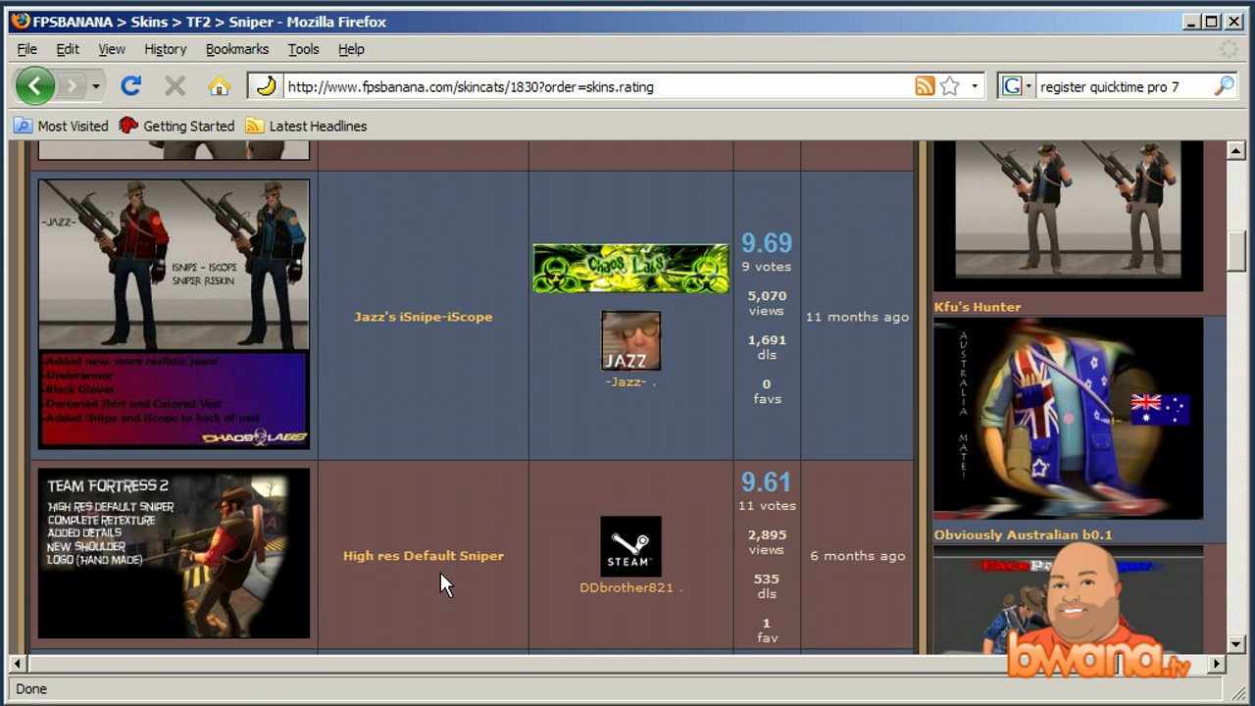
{"action": "scroll", "coordinate": [441, 574], "scroll_direction": "down", "scroll_amount": 4}
{"action": "scroll", "coordinate": [440, 579], "scroll_direction": "down", "scroll_amount": 15}
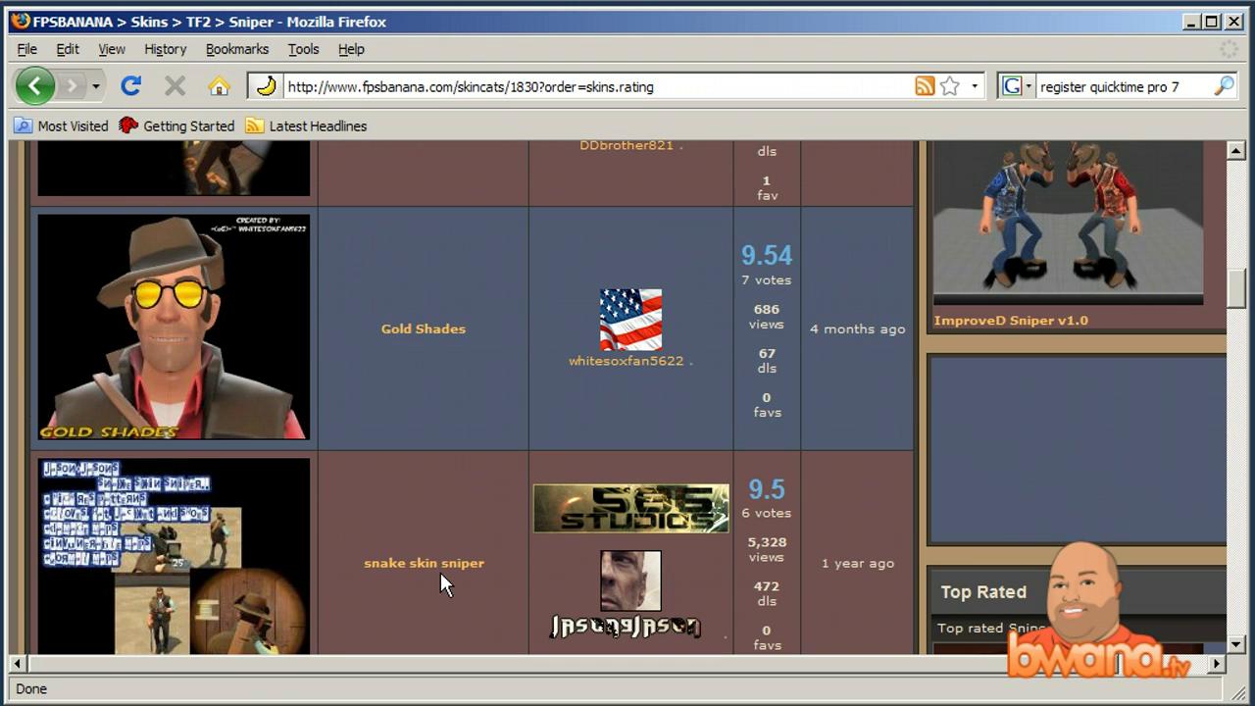
{"action": "scroll", "coordinate": [440, 572], "scroll_direction": "down", "scroll_amount": 4}
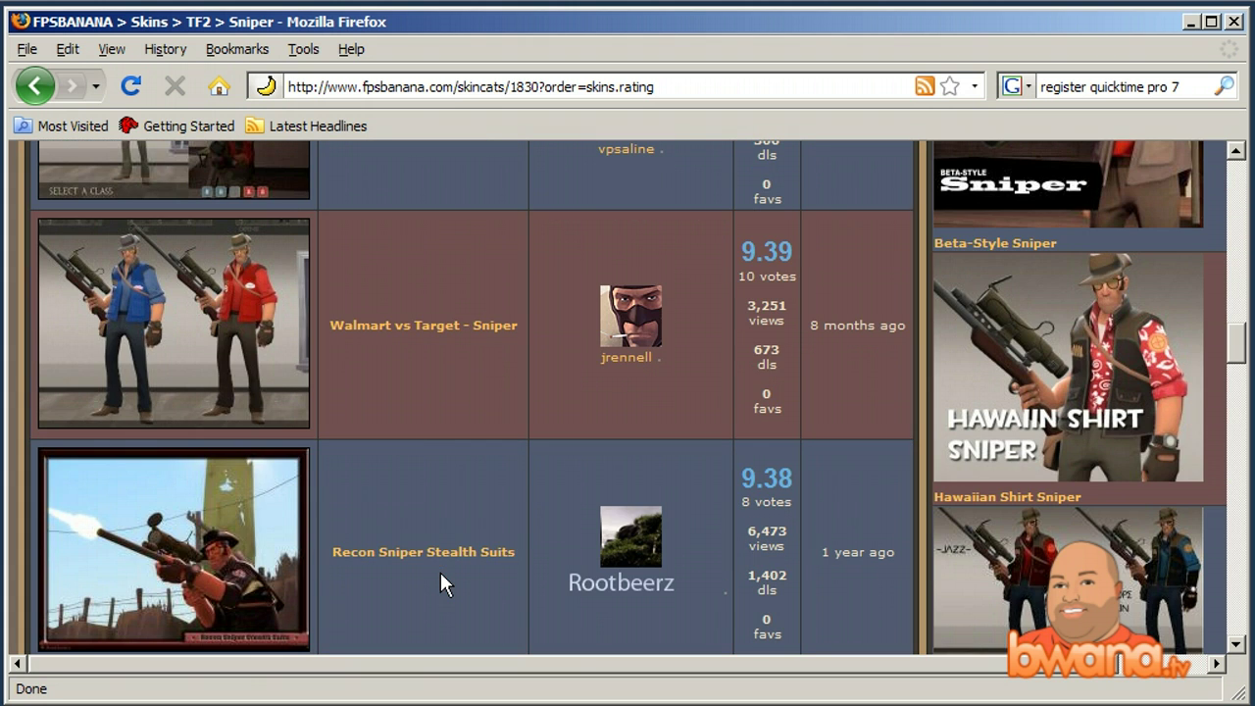
{"action": "scroll", "coordinate": [453, 409], "scroll_direction": "down", "scroll_amount": 7}
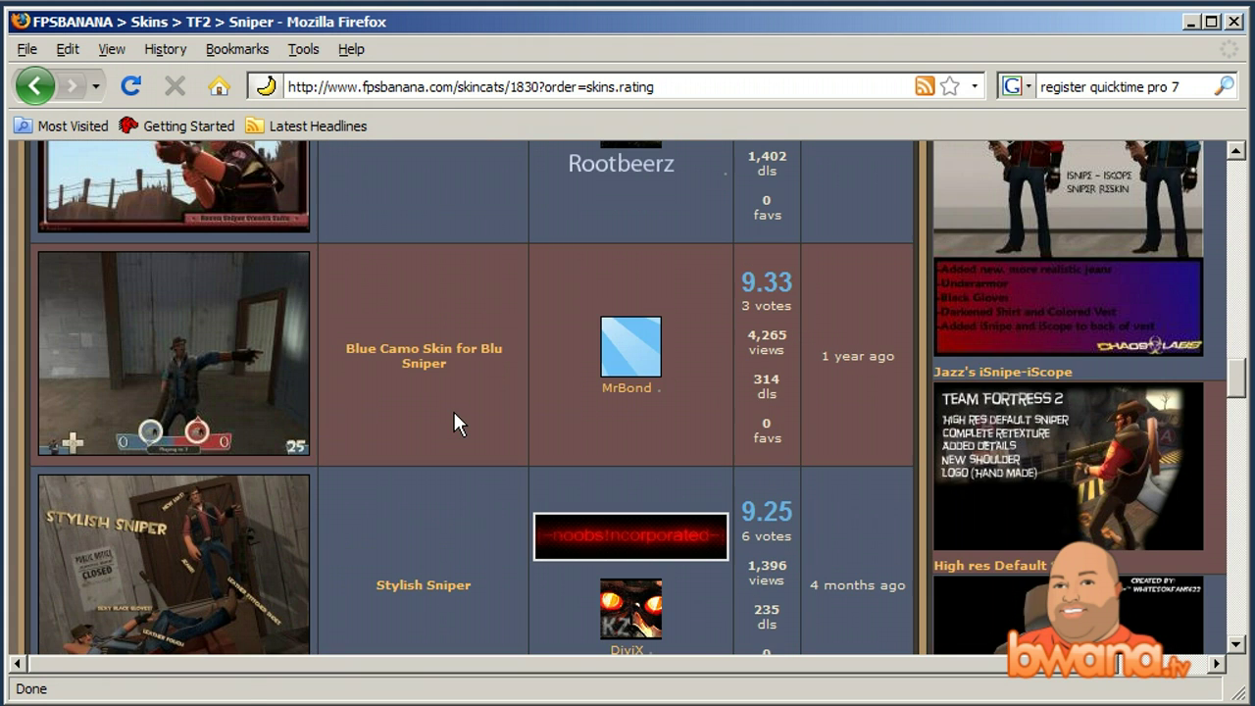
{"action": "scroll", "coordinate": [453, 408], "scroll_direction": "down", "scroll_amount": 7}
{"action": "scroll", "coordinate": [455, 414], "scroll_direction": "down", "scroll_amount": 4}
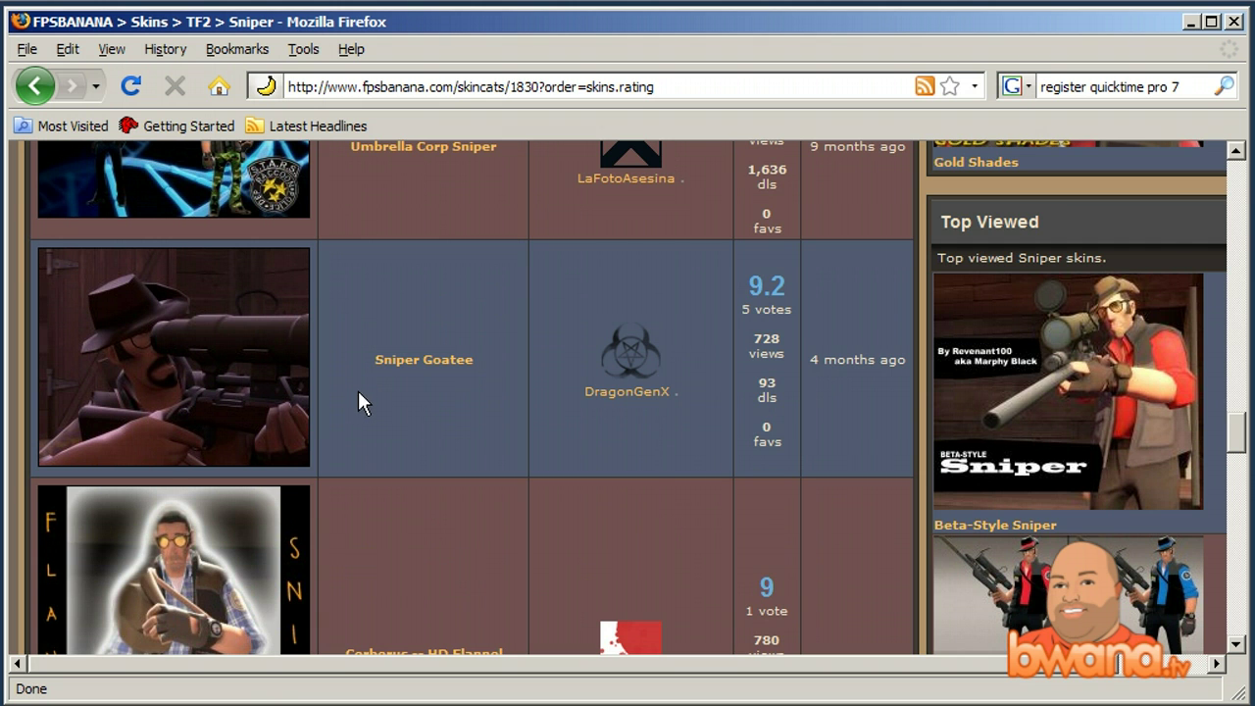
{"action": "scroll", "coordinate": [426, 397], "scroll_direction": "down", "scroll_amount": 12}
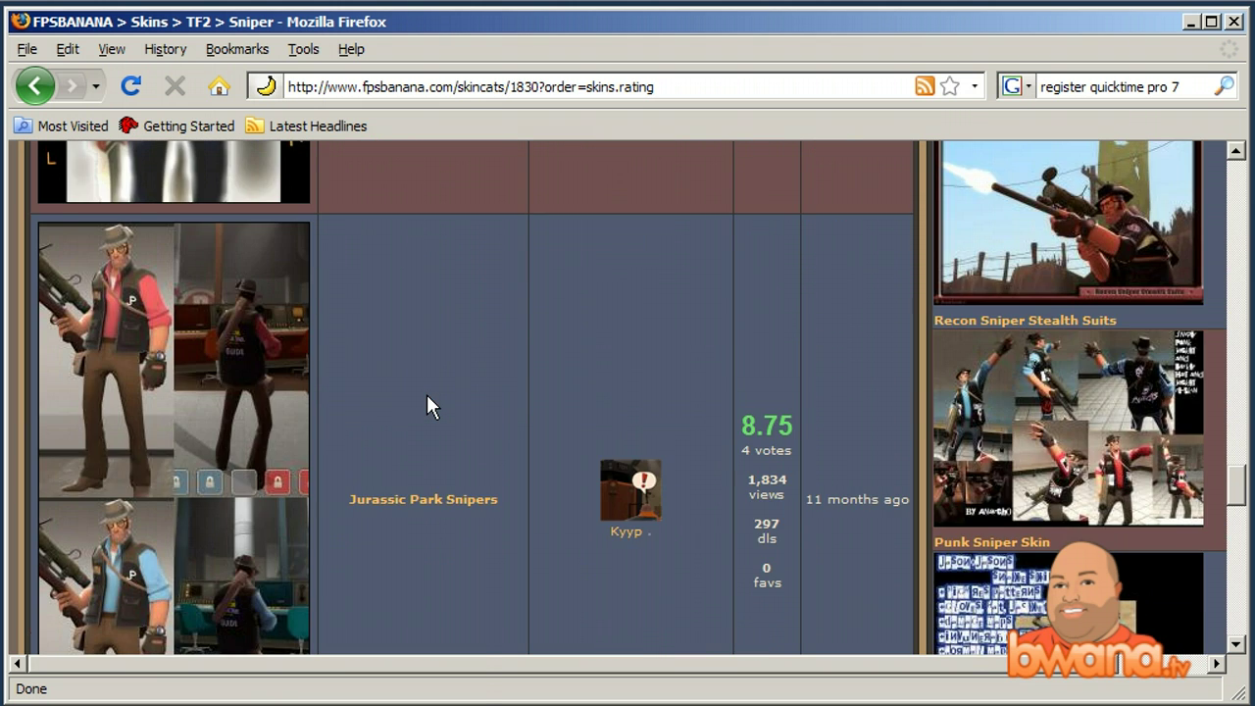
{"action": "scroll", "coordinate": [427, 394], "scroll_direction": "down", "scroll_amount": 9}
{"action": "scroll", "coordinate": [427, 394], "scroll_direction": "down", "scroll_amount": 8}
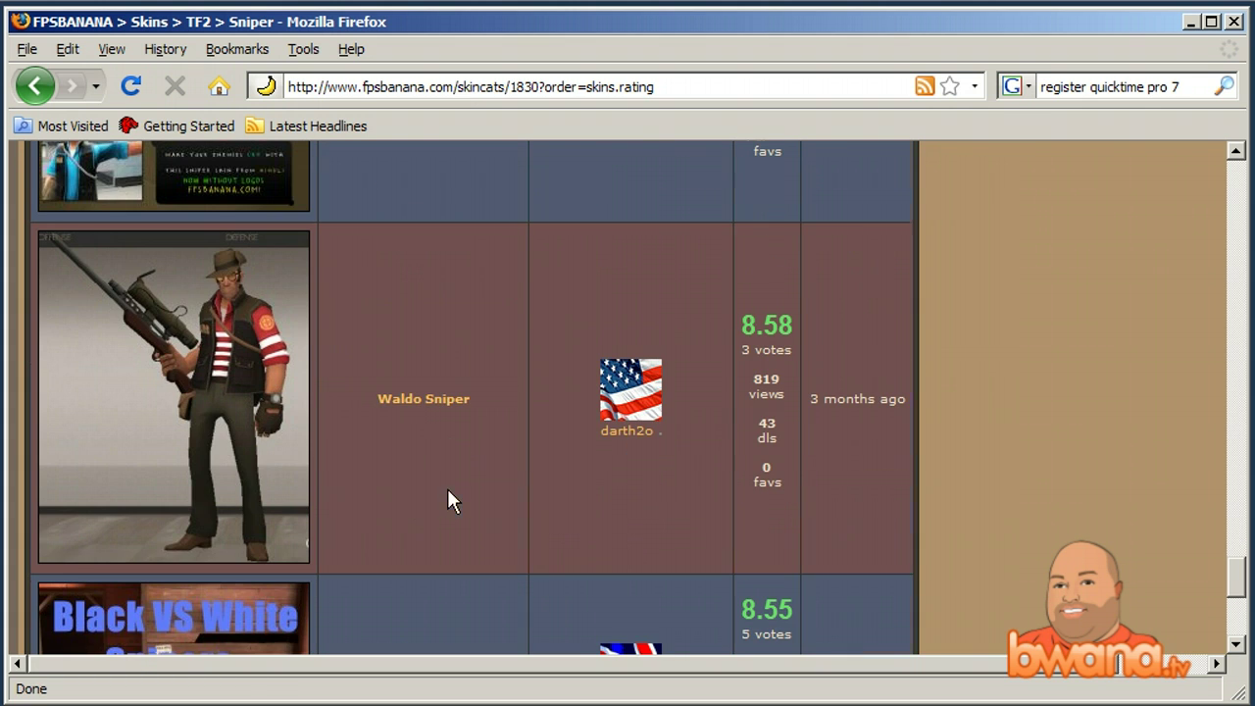
{"action": "scroll", "coordinate": [447, 492], "scroll_direction": "down", "scroll_amount": 6}
Go to page 2 of the list and scroll down to dark clothes sniper
{"action": "left_click", "coordinate": [888, 585]}
{"action": "scroll", "coordinate": [467, 490], "scroll_direction": "down", "scroll_amount": 4}
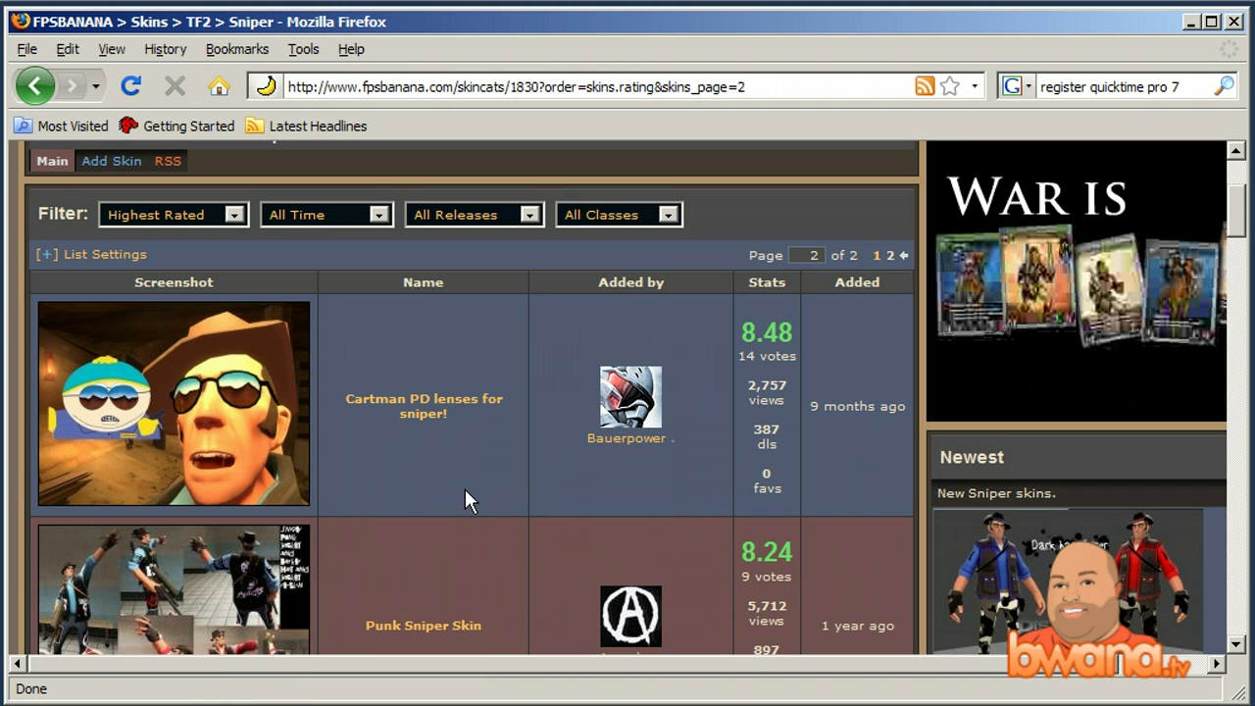
{"action": "scroll", "coordinate": [388, 451], "scroll_direction": "down", "scroll_amount": 4}
{"action": "scroll", "coordinate": [390, 442], "scroll_direction": "down", "scroll_amount": 4}
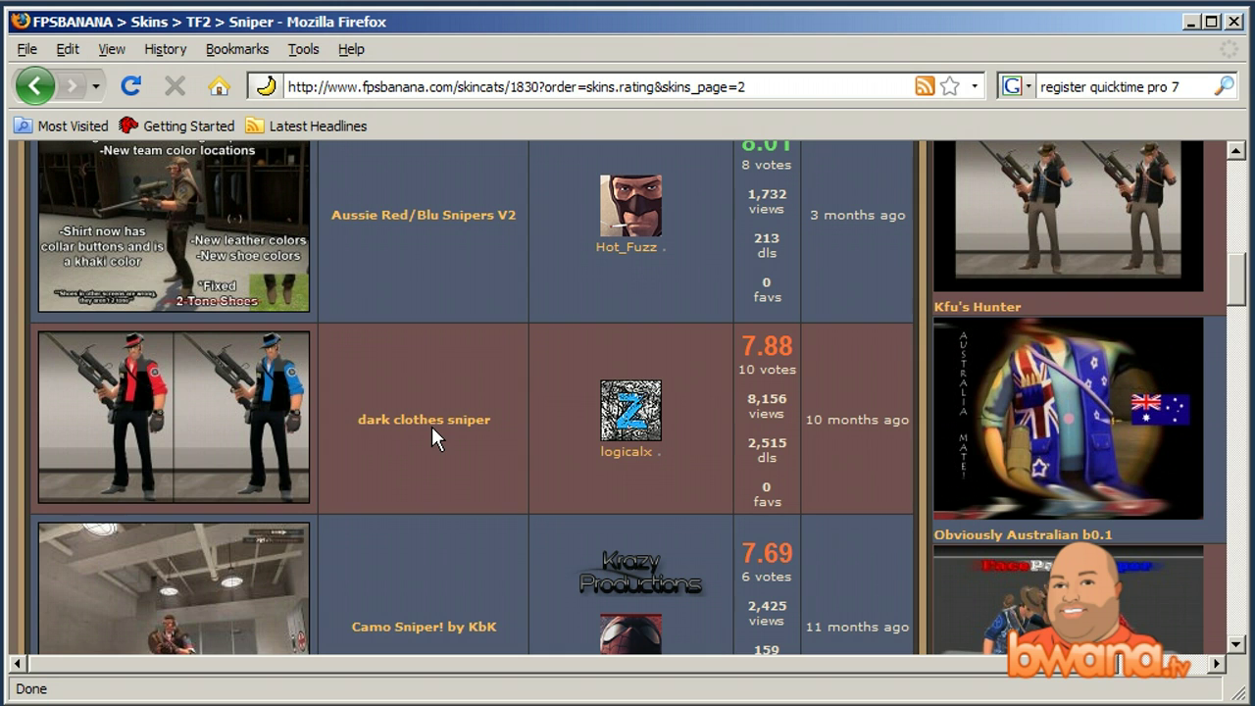
Open the dark clothes sniper skin page and look over its details
{"action": "left_click", "coordinate": [476, 420]}
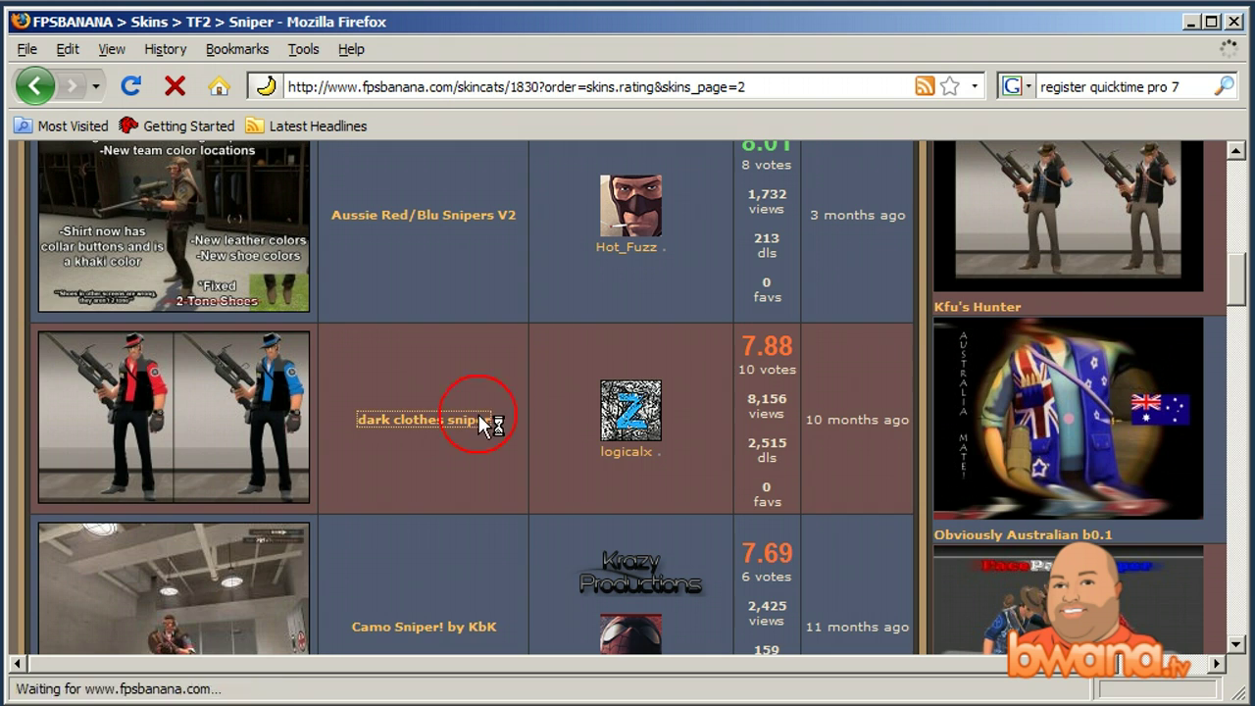
{"action": "scroll", "coordinate": [409, 399], "scroll_direction": "down", "scroll_amount": 4}
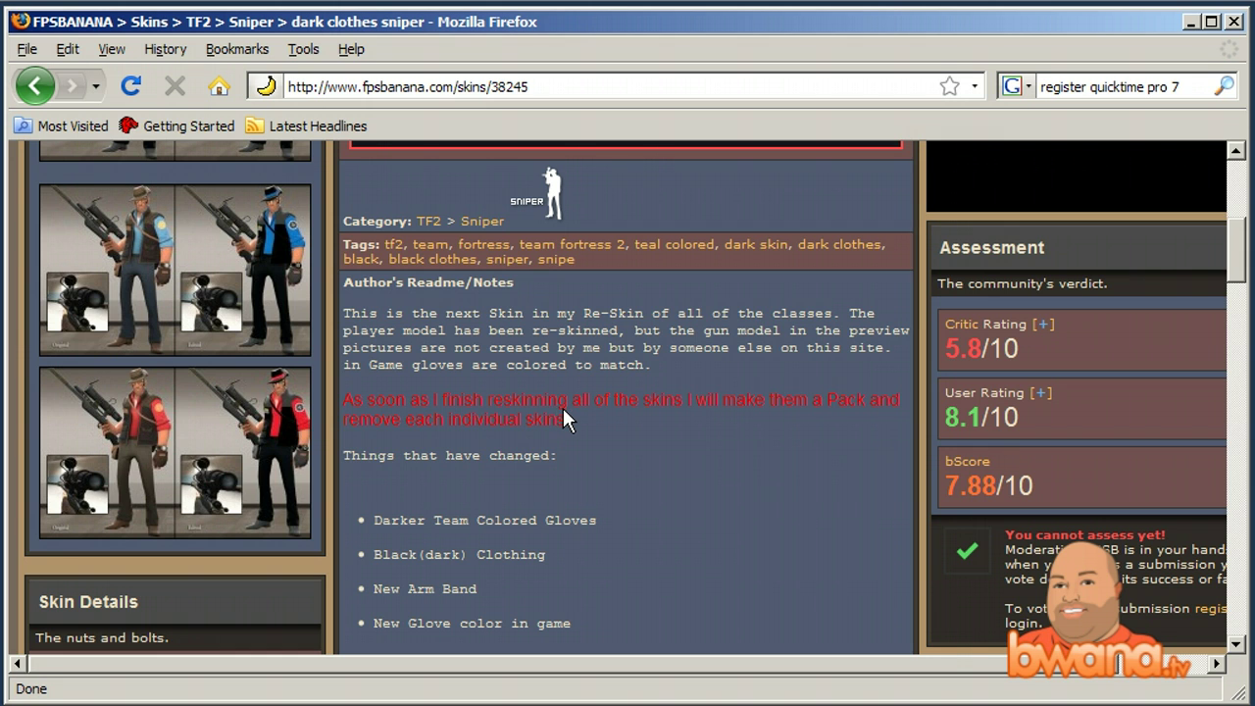
{"action": "scroll", "coordinate": [563, 410], "scroll_direction": "down", "scroll_amount": 2}
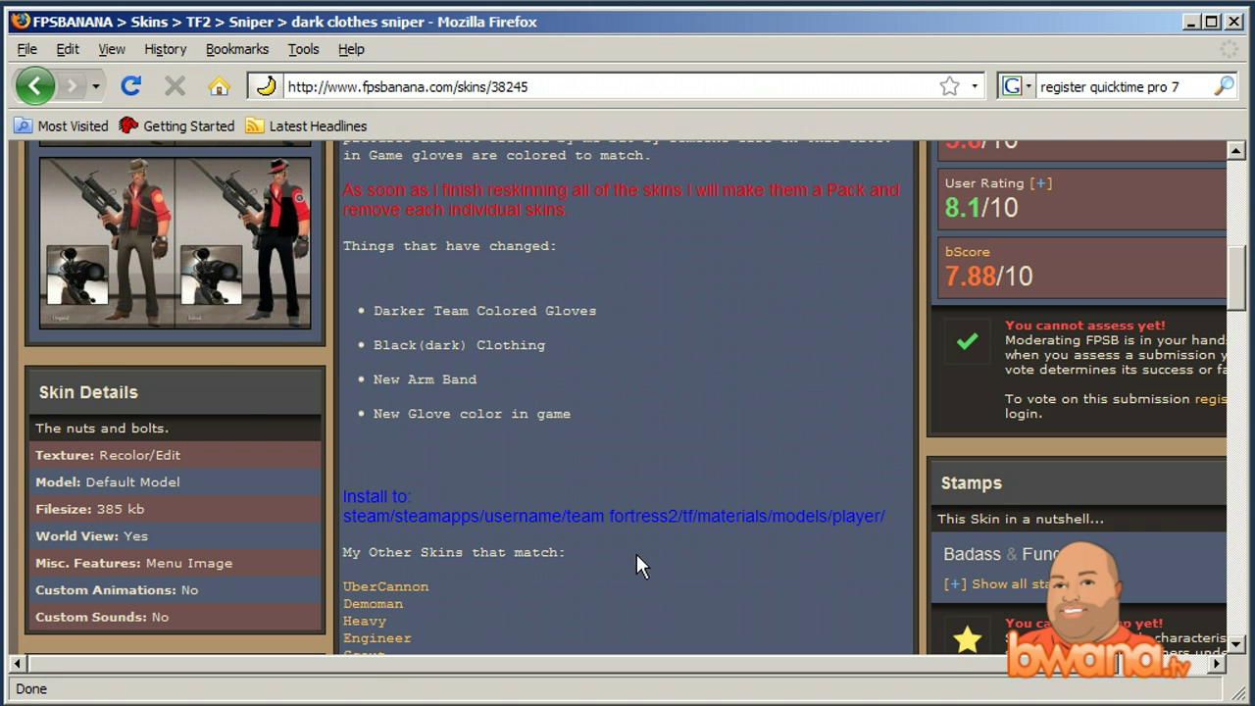
{"action": "scroll", "coordinate": [636, 554], "scroll_direction": "up", "scroll_amount": 7}
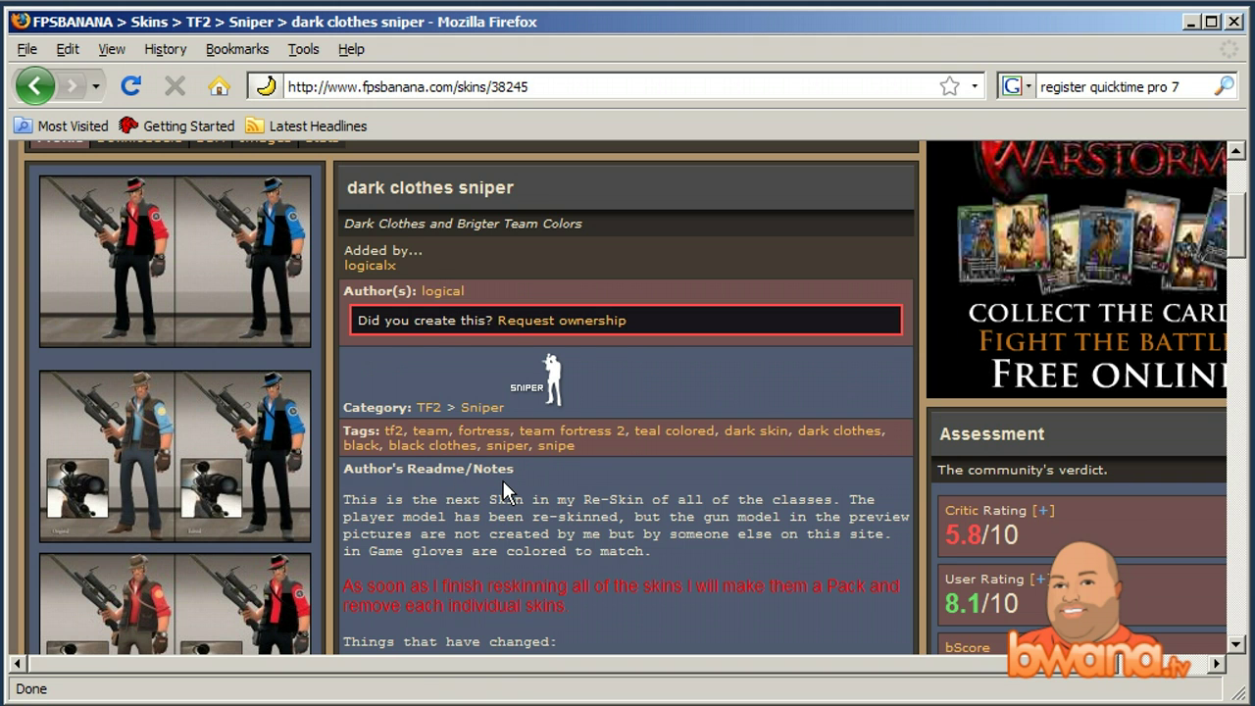
{"action": "scroll", "coordinate": [505, 479], "scroll_direction": "down", "scroll_amount": 3}
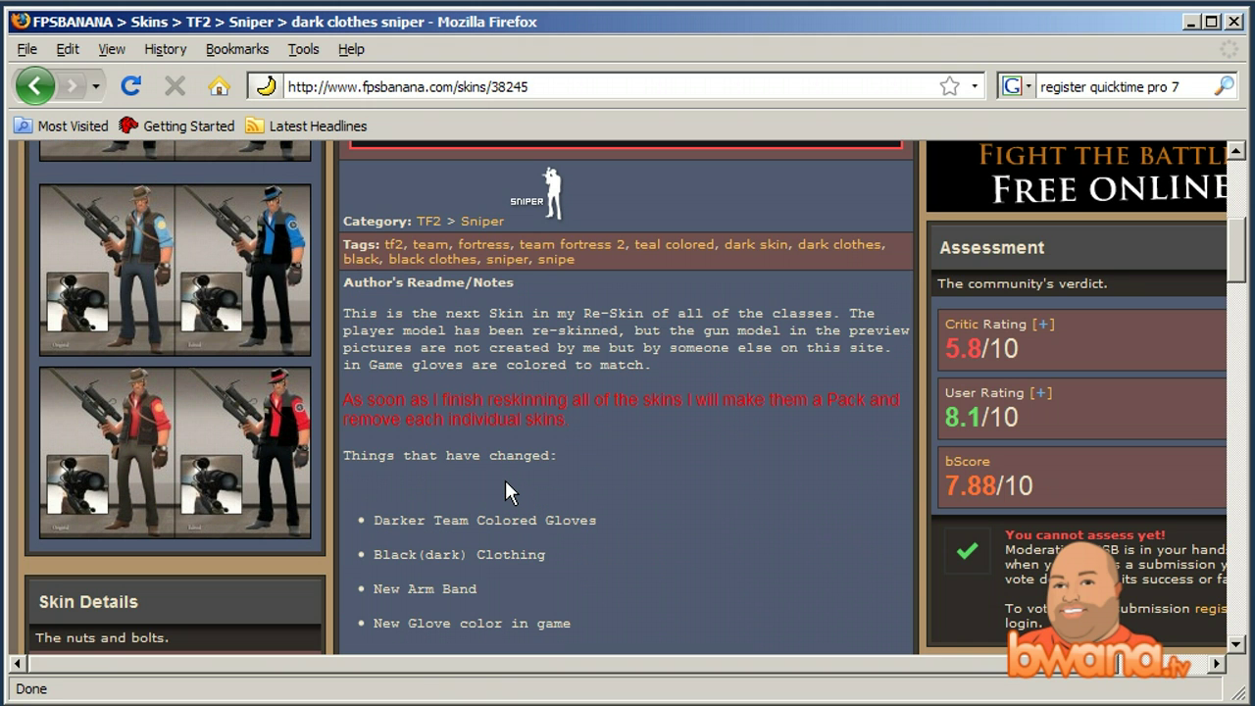
Select the skin's Install to path and bring up the Team Fortress 2 tf folder
{"action": "scroll", "coordinate": [509, 480], "scroll_direction": "down", "scroll_amount": 3}
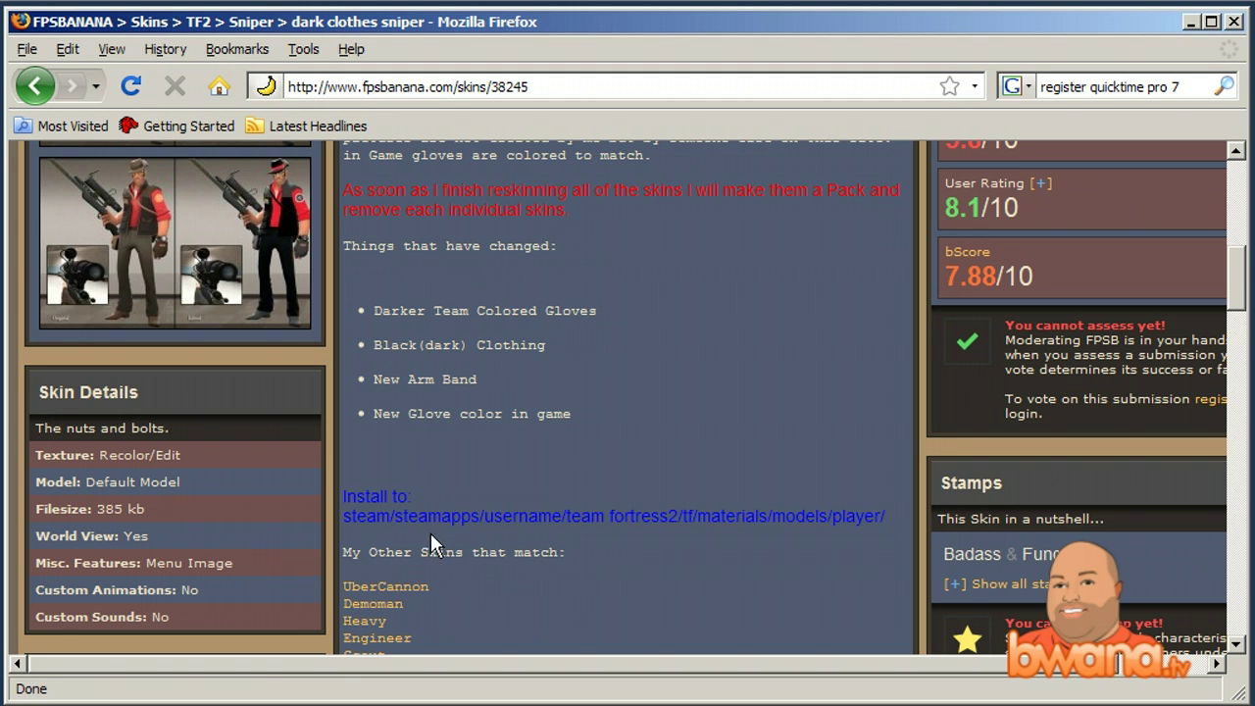
{"action": "left_click_drag", "start_coordinate": [877, 520], "coordinate": [369, 529]}
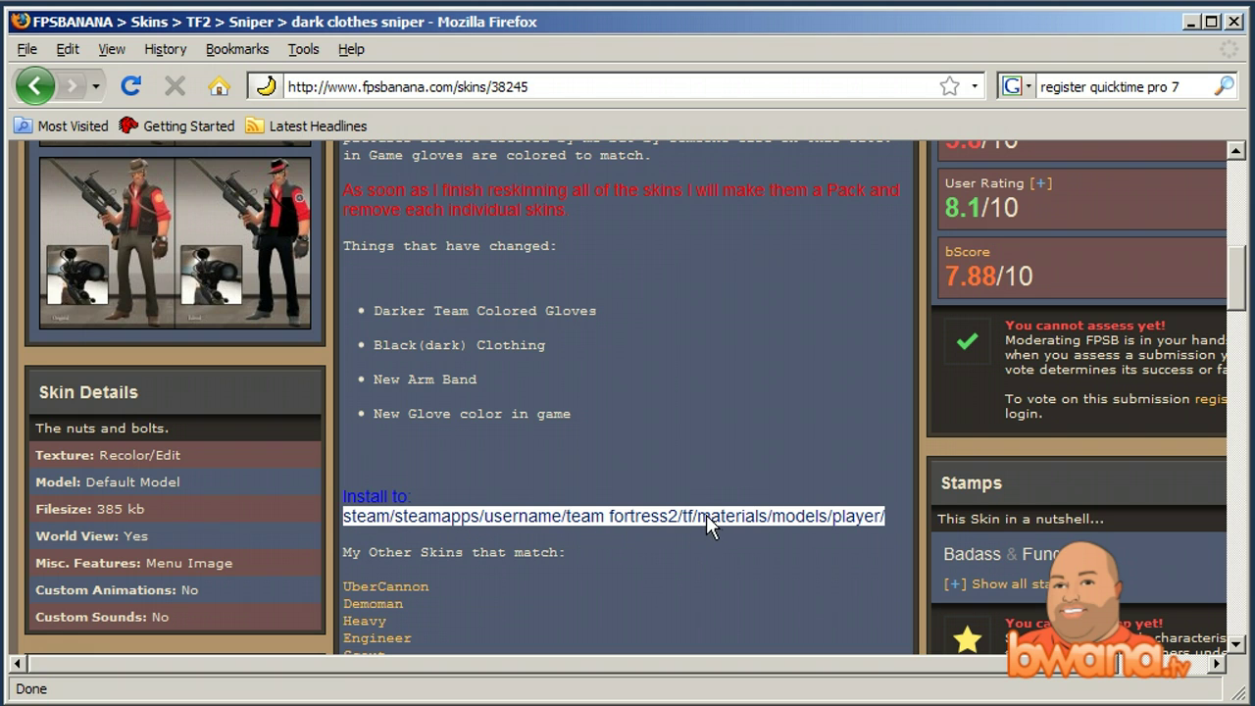
{"action": "key", "text": "alt+Tab"}
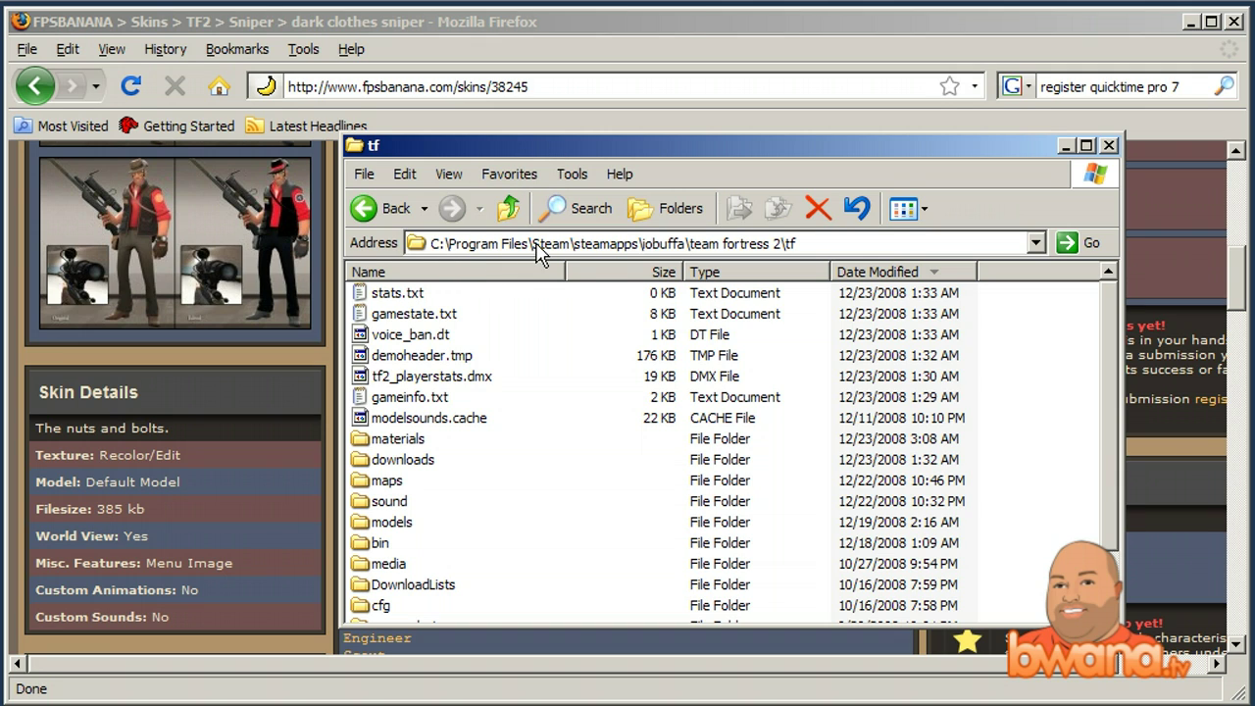
Highlight the steamapps and team fortress 2 parts of the tf folder path, then return to the skin page
{"action": "left_click", "coordinate": [576, 246]}
{"action": "left_click", "coordinate": [575, 245]}
{"action": "left_click_drag", "start_coordinate": [575, 244], "coordinate": [692, 249]}
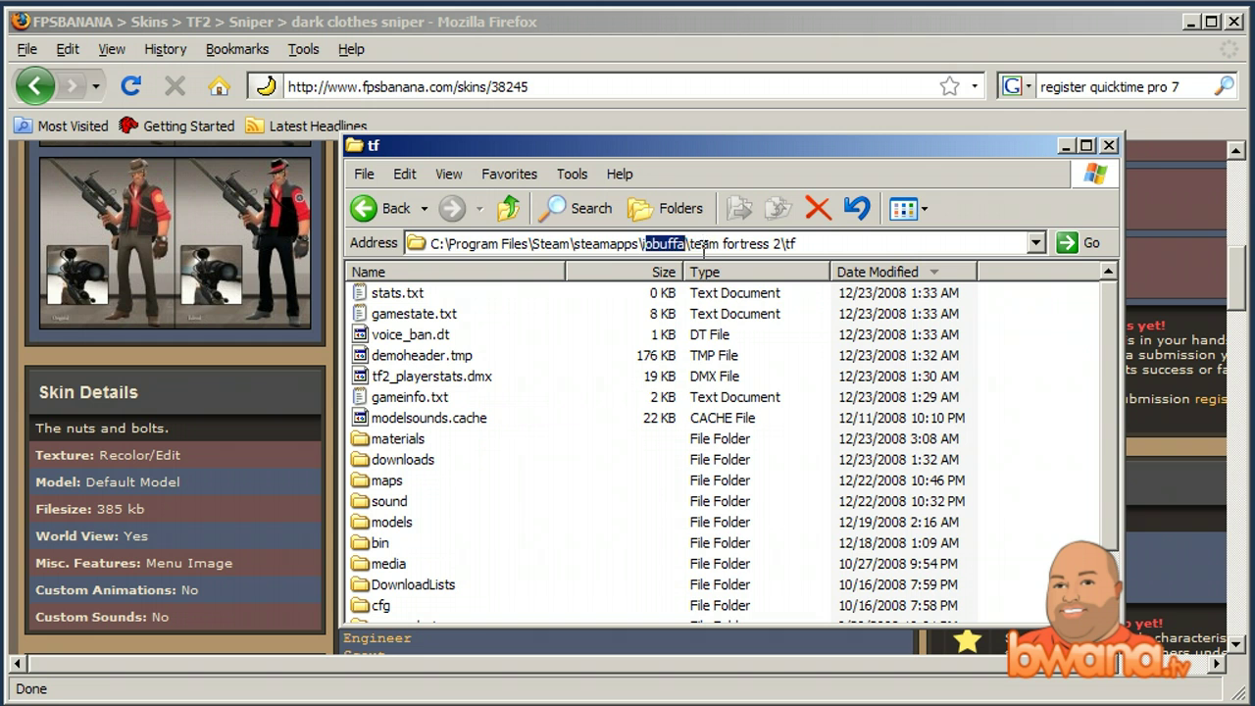
{"action": "left_click", "coordinate": [687, 243]}
{"action": "left_click_drag", "start_coordinate": [690, 244], "coordinate": [777, 249]}
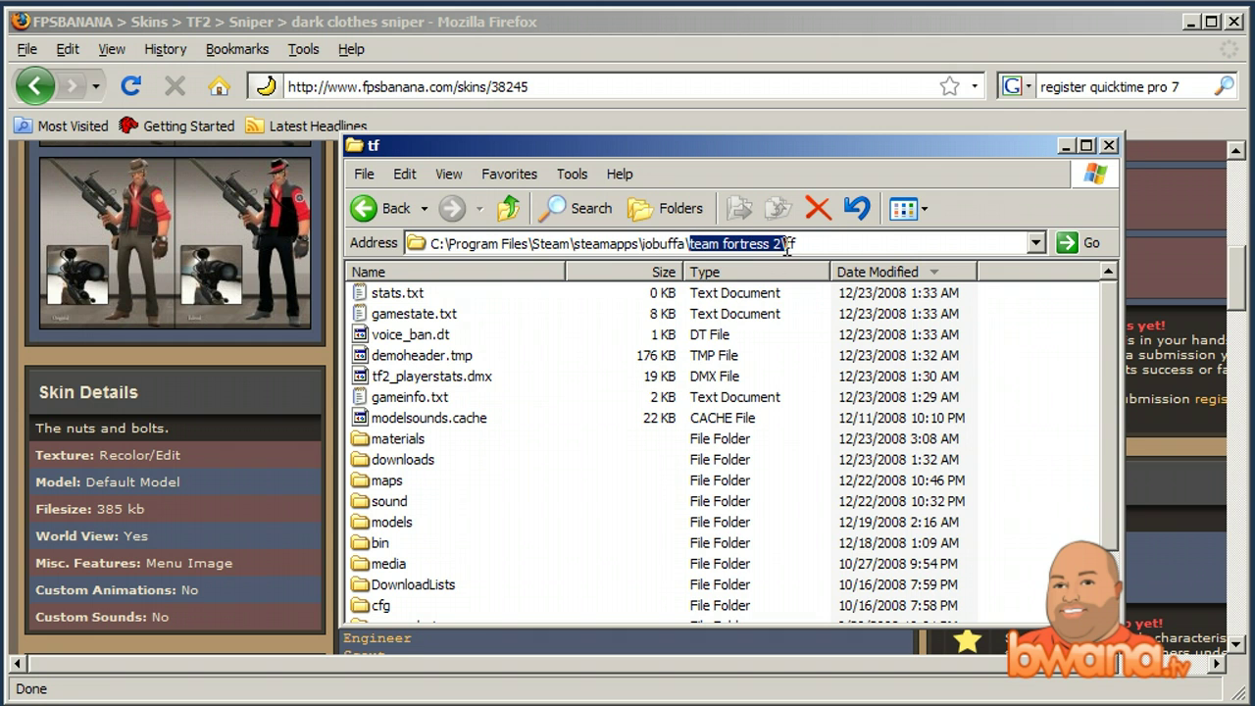
{"action": "left_click_drag", "start_coordinate": [750, 150], "coordinate": [625, 94]}
{"action": "left_click", "coordinate": [624, 46]}
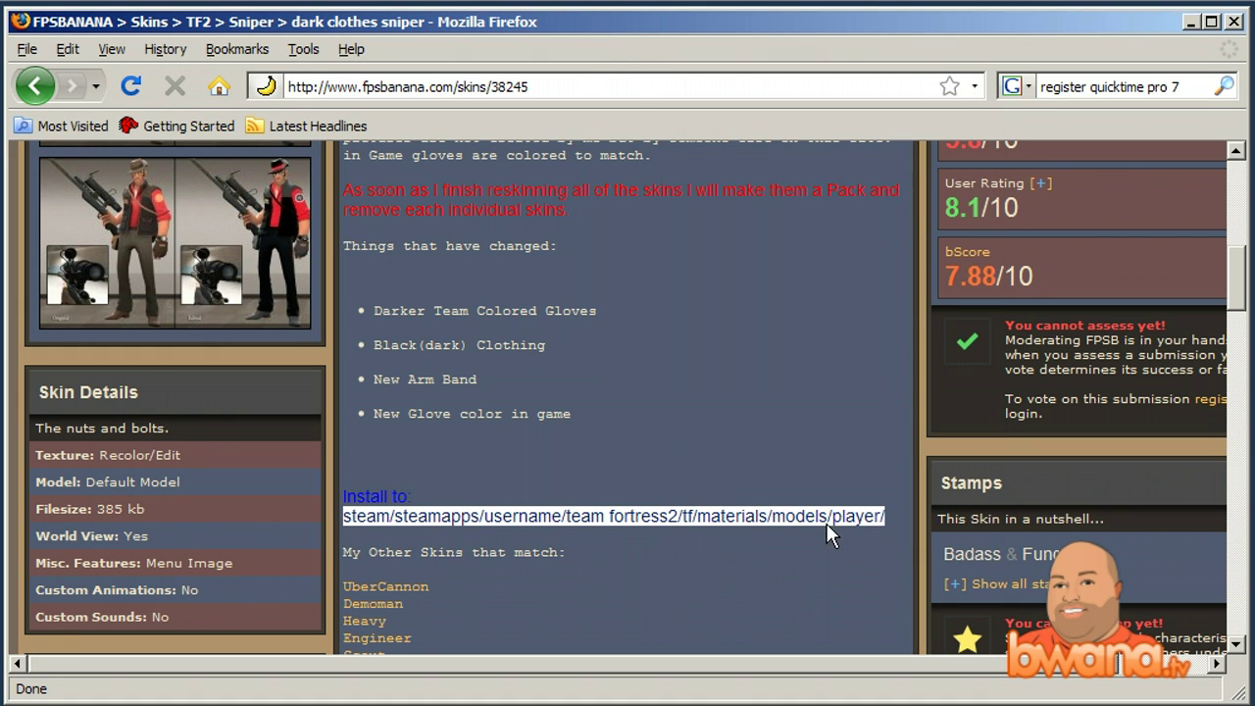
Download sniperedit.rar from the skin's first mirror ([b].de Frankfurt)
{"action": "left_click", "coordinate": [644, 511]}
{"action": "scroll", "coordinate": [644, 510], "scroll_direction": "down", "scroll_amount": 4}
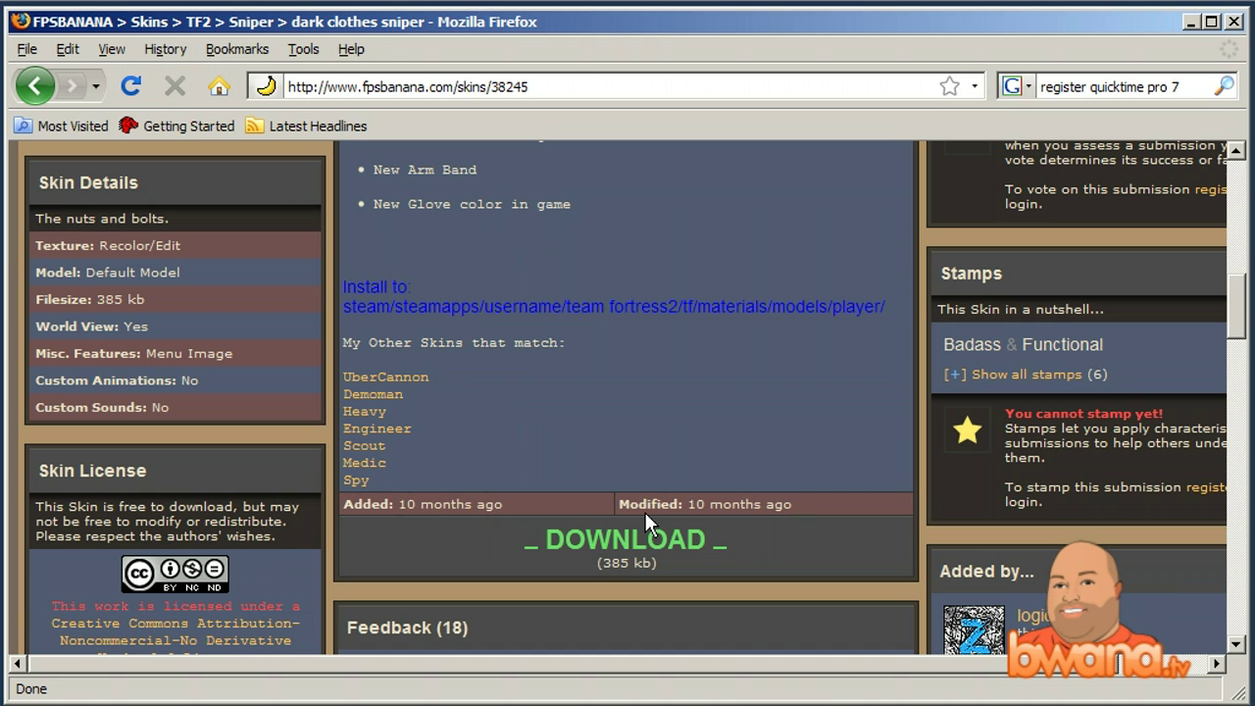
{"action": "scroll", "coordinate": [633, 402], "scroll_direction": "up", "scroll_amount": 7}
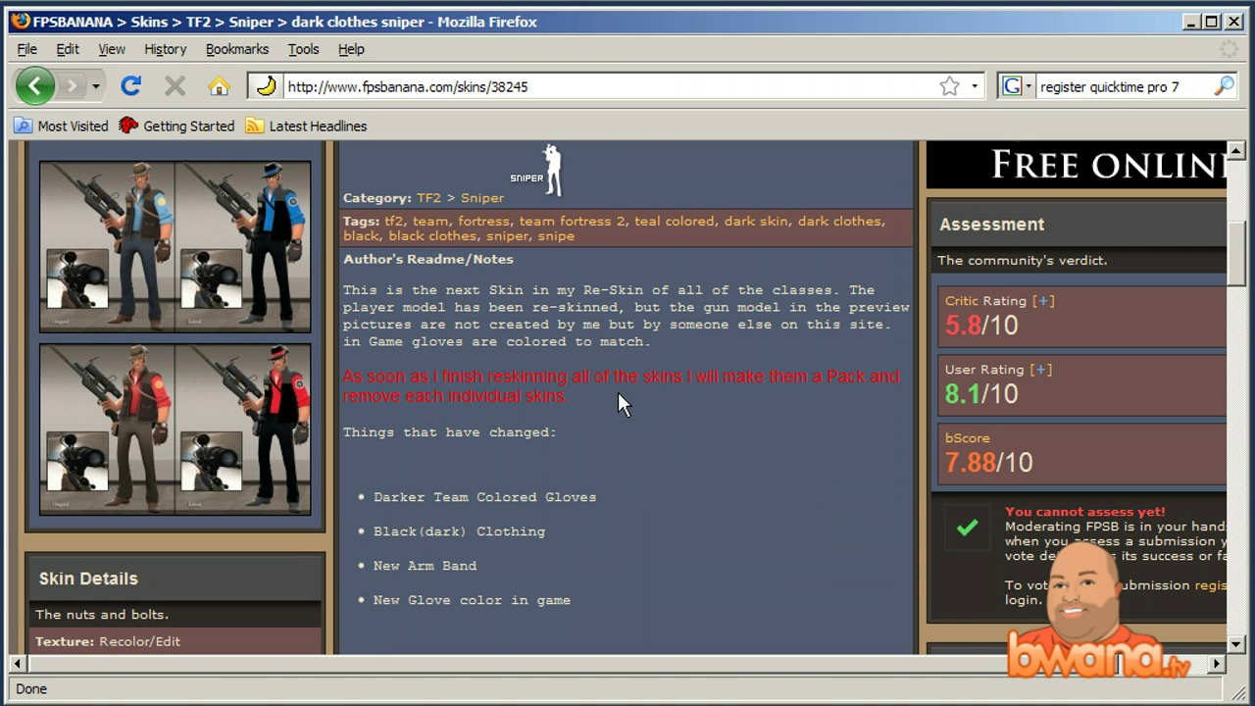
{"action": "scroll", "coordinate": [616, 412], "scroll_direction": "down", "scroll_amount": 7}
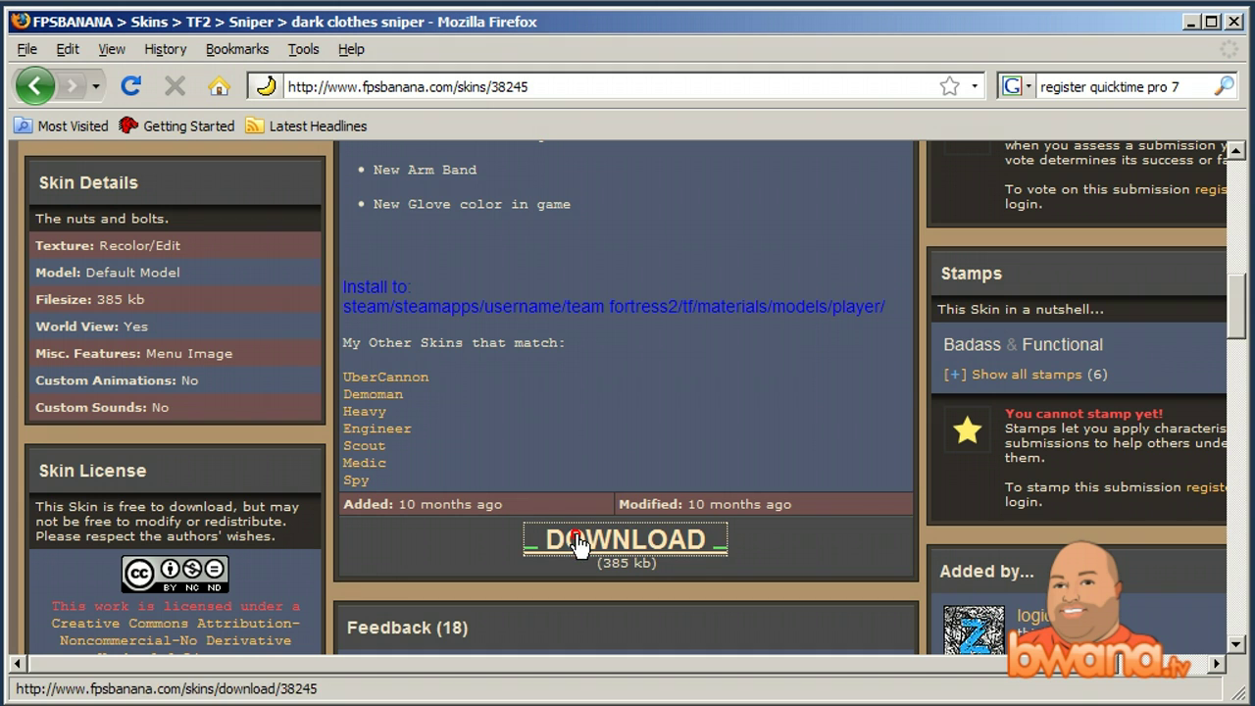
{"action": "left_click", "coordinate": [580, 545]}
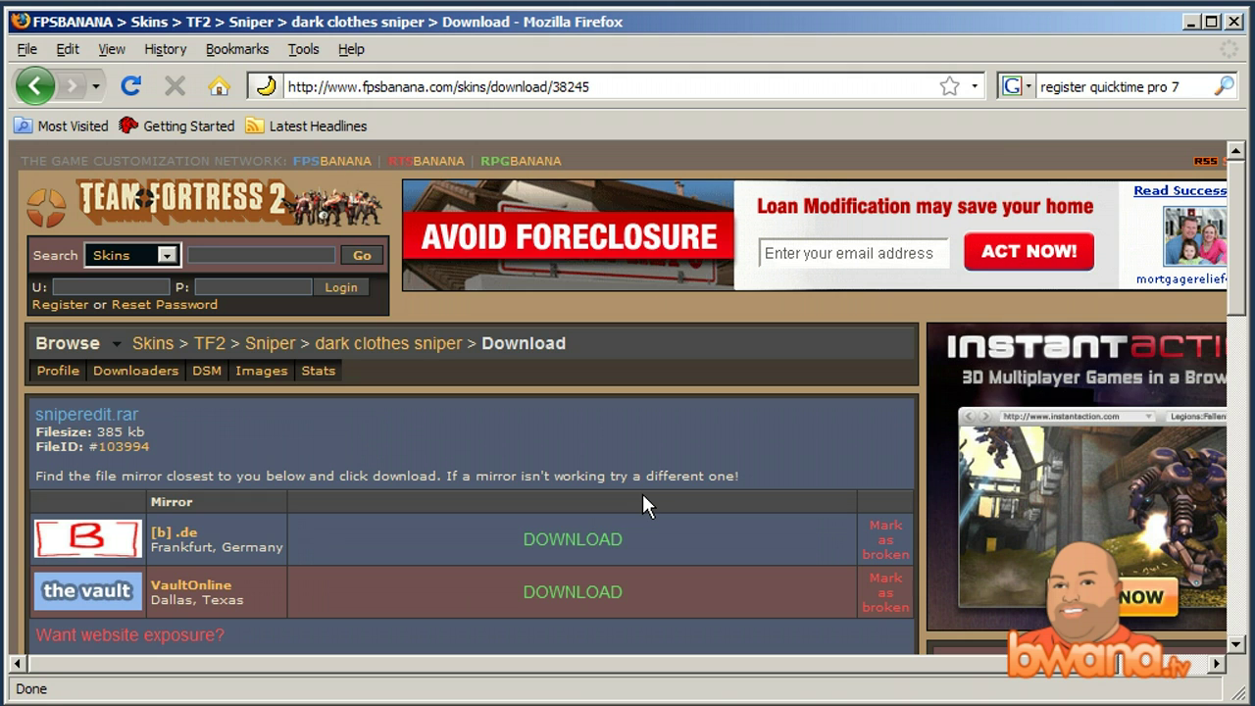
{"action": "left_click", "coordinate": [588, 544]}
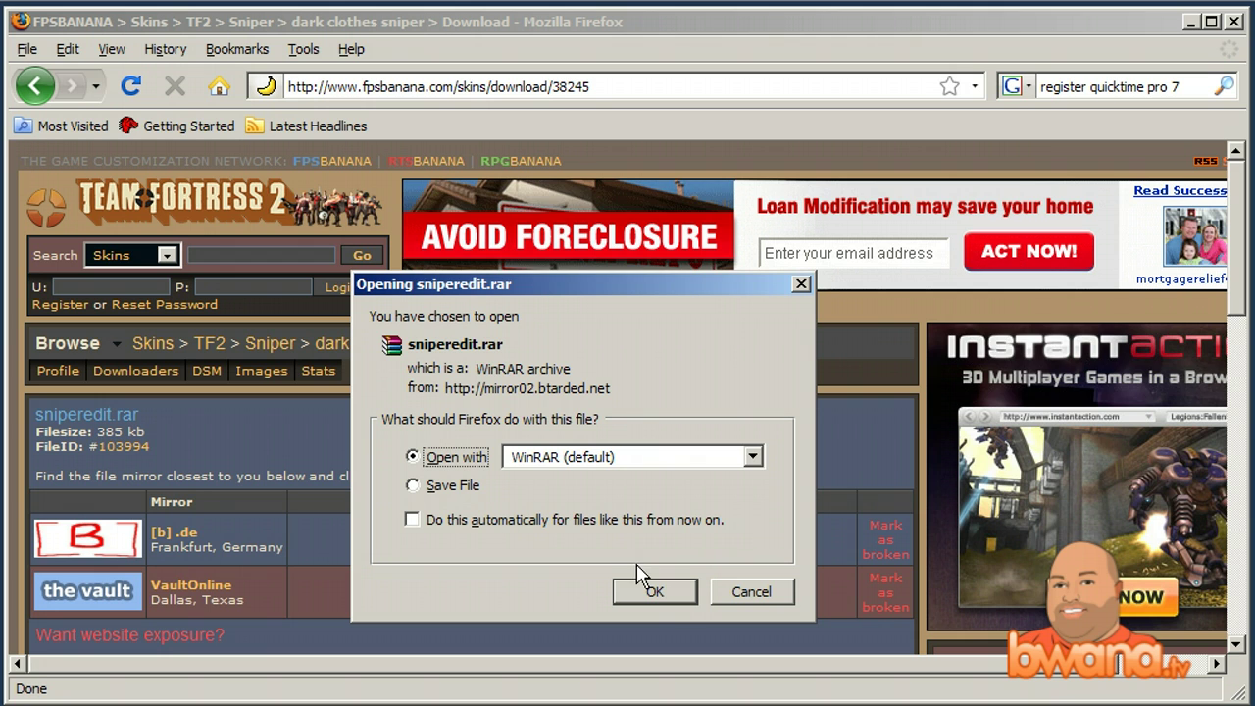
Open sniperedit.rar in WinRAR, dismiss the licence reminder, and return to the download page
{"action": "left_click", "coordinate": [654, 591]}
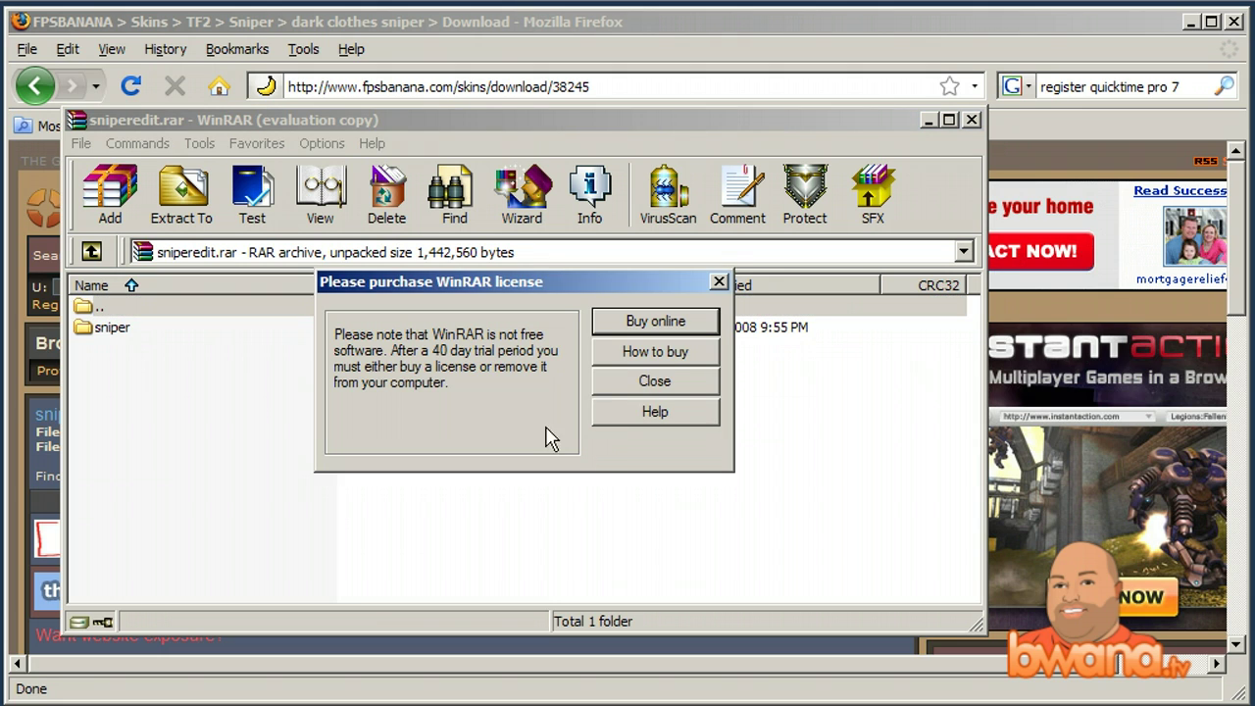
{"action": "left_click", "coordinate": [654, 381]}
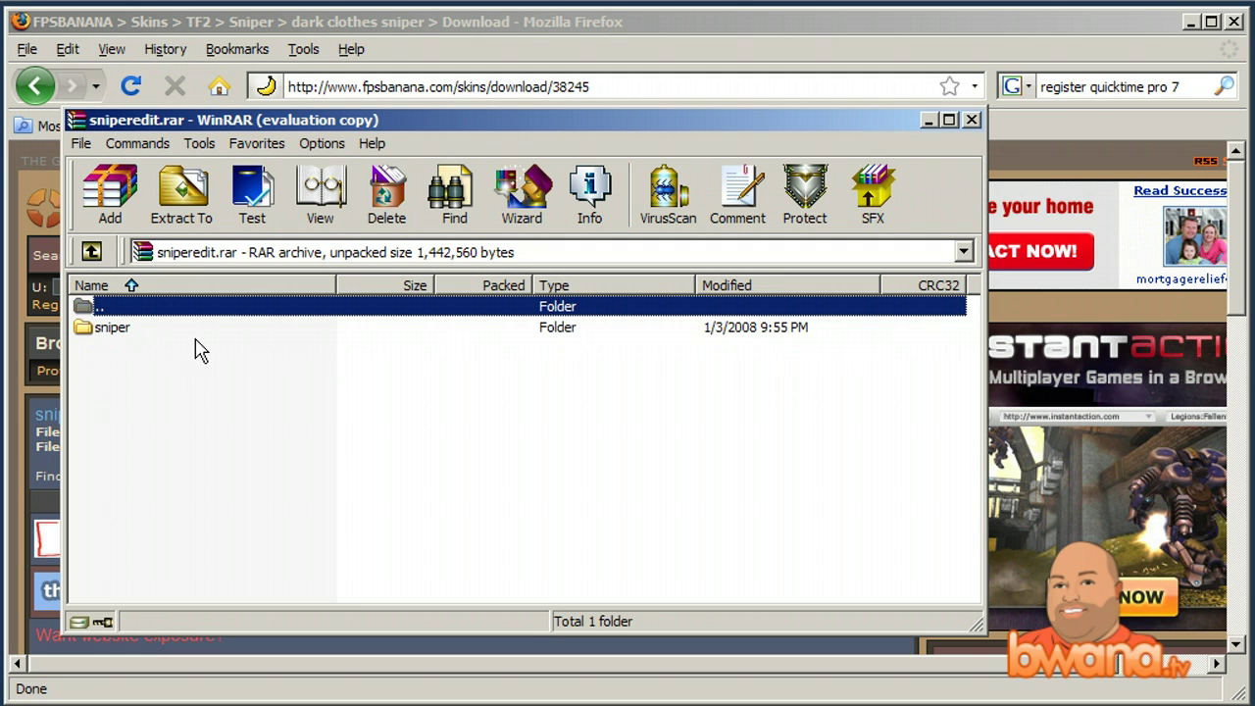
{"action": "left_click_drag", "start_coordinate": [408, 120], "coordinate": [544, 108]}
{"action": "left_click", "coordinate": [507, 22]}
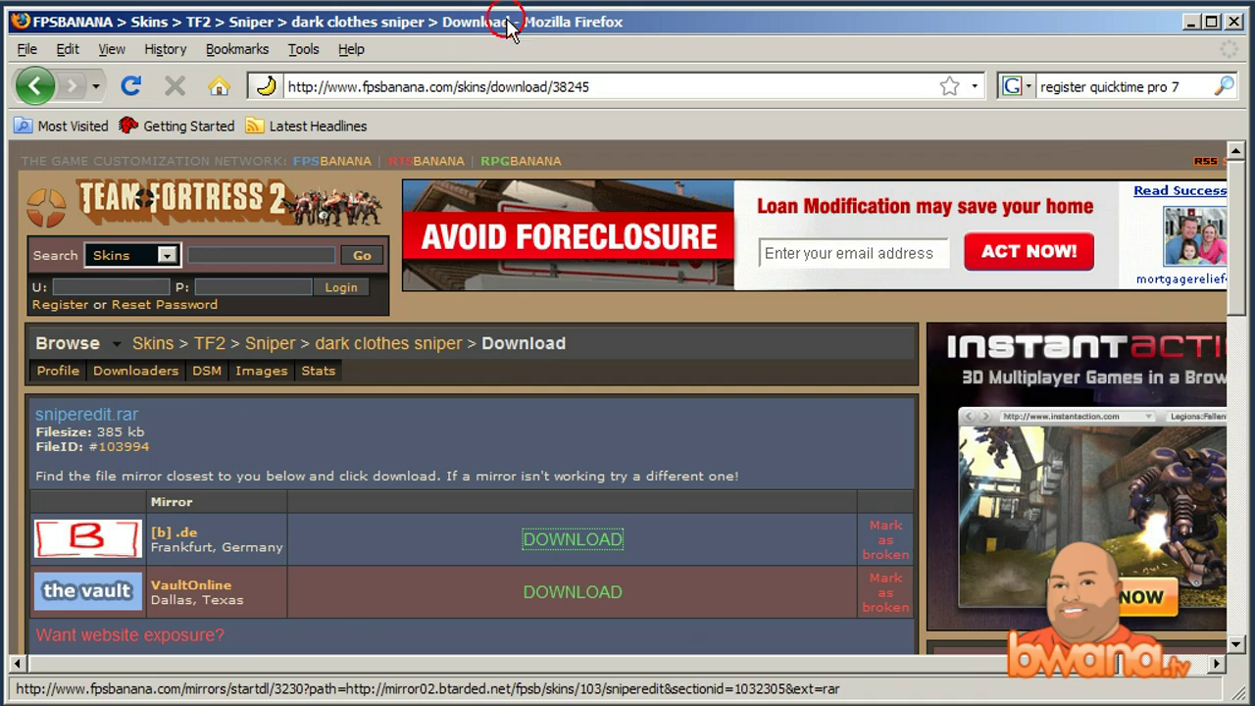
{"action": "scroll", "coordinate": [497, 362], "scroll_direction": "down", "scroll_amount": 7}
Return to the skin page, select the install path after steam, and open the tf folder
{"action": "scroll", "coordinate": [440, 355], "scroll_direction": "up", "scroll_amount": 7}
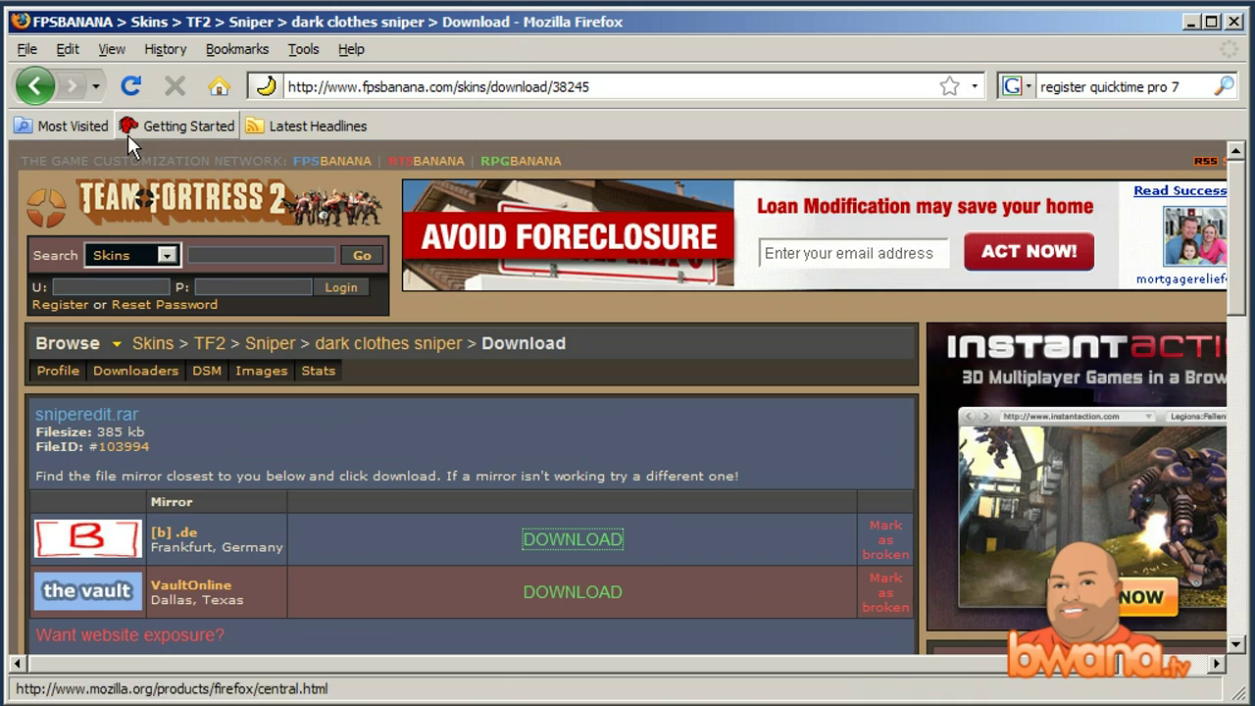
{"action": "left_click", "coordinate": [39, 79]}
{"action": "scroll", "coordinate": [244, 478], "scroll_direction": "down", "scroll_amount": 5}
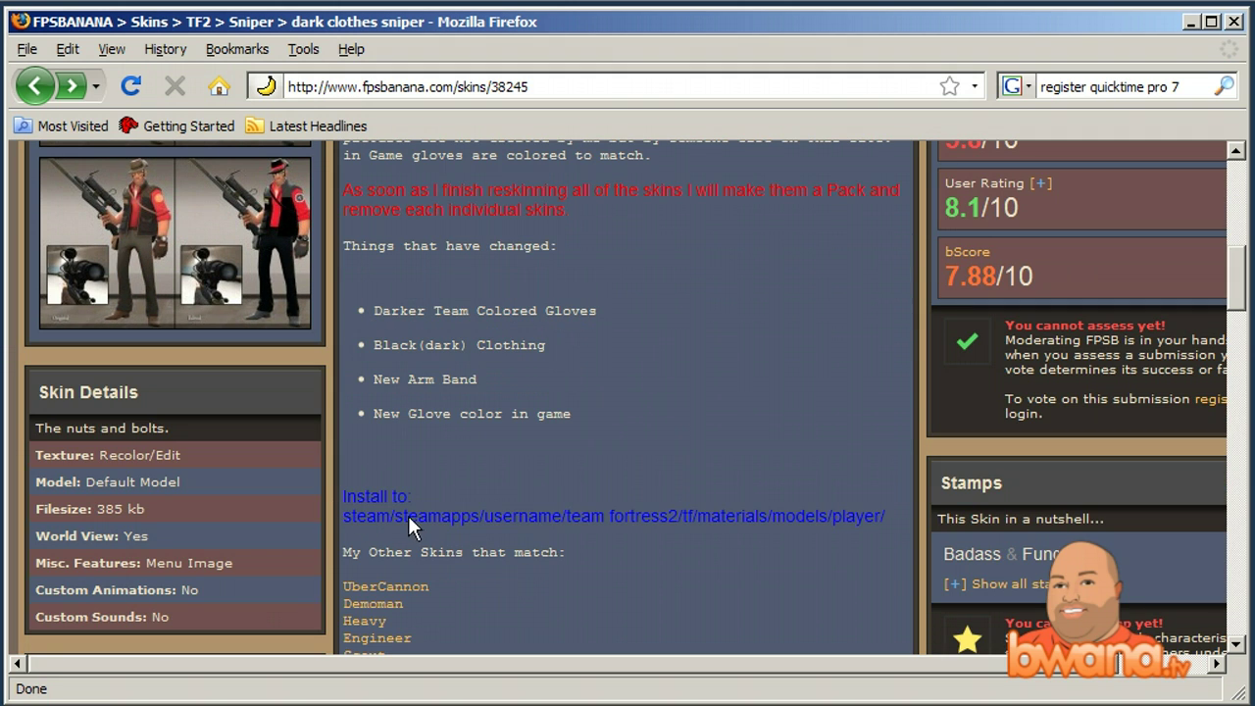
{"action": "left_click_drag", "start_coordinate": [389, 515], "coordinate": [695, 521]}
{"action": "left_click_drag", "start_coordinate": [776, 521], "coordinate": [898, 518]}
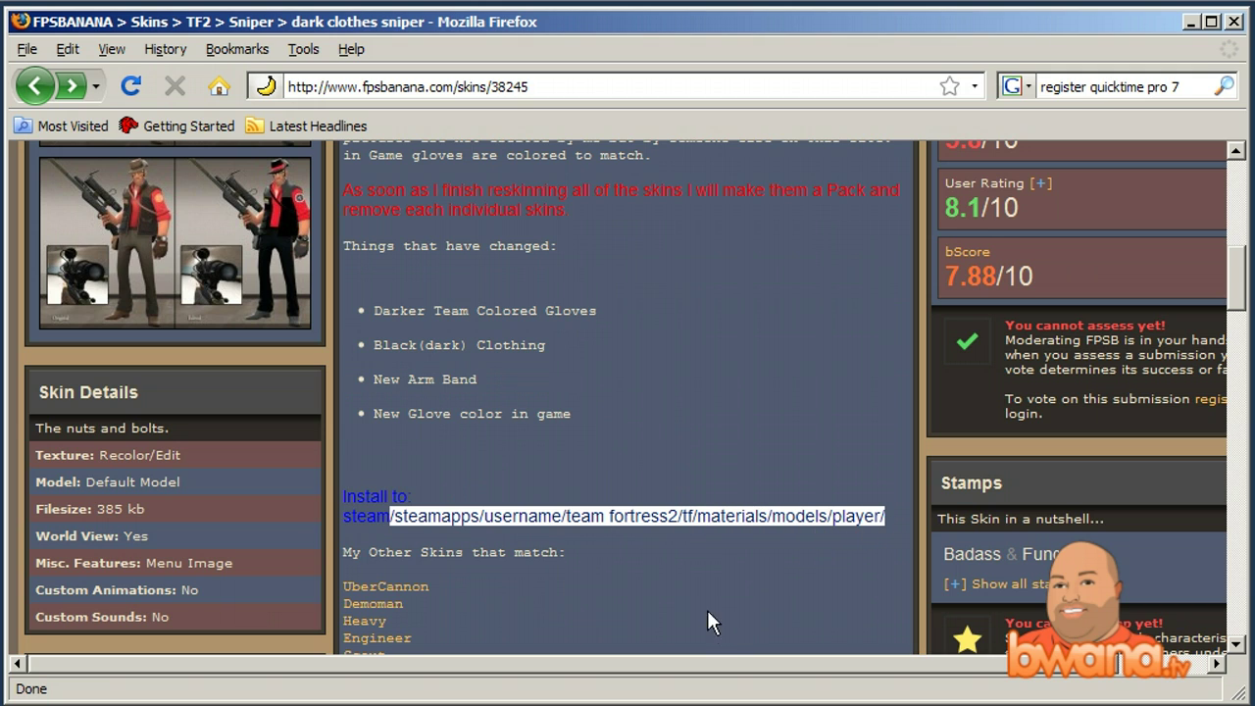
{"action": "key", "text": "alt+Tab"}
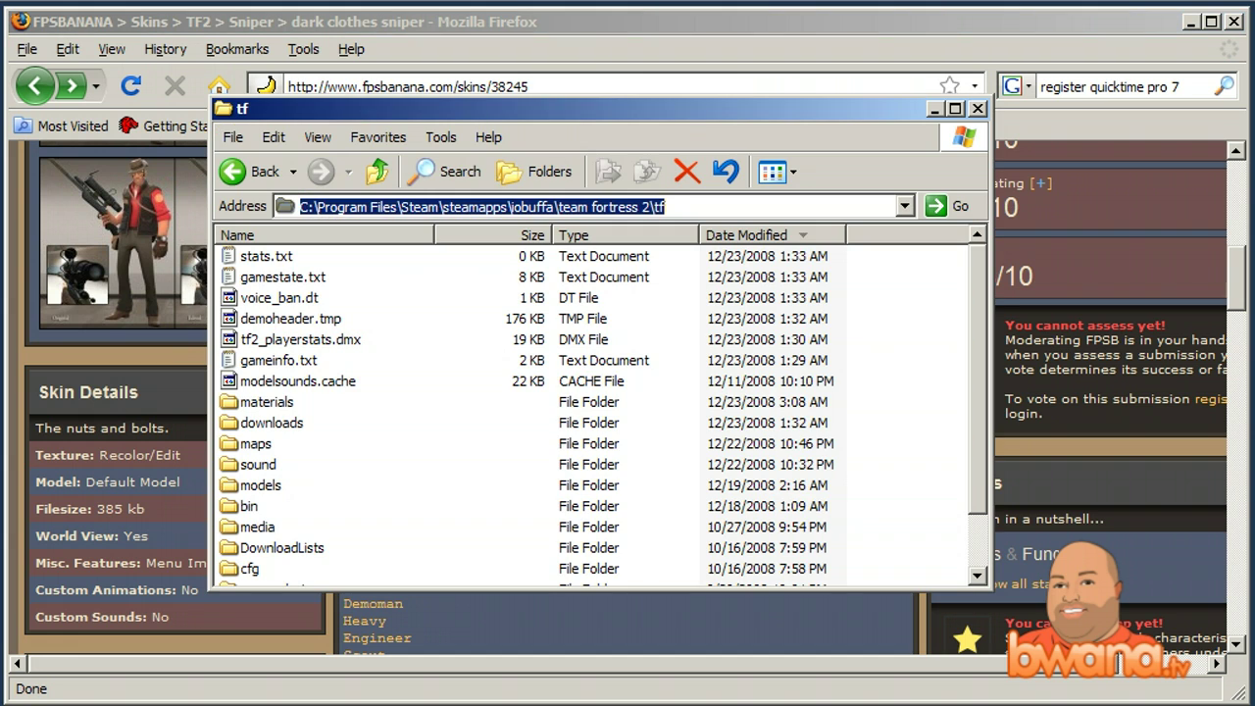
Navigate the tf folder into materials\models\player
{"action": "double_click", "coordinate": [274, 403]}
{"action": "left_click", "coordinate": [263, 279]}
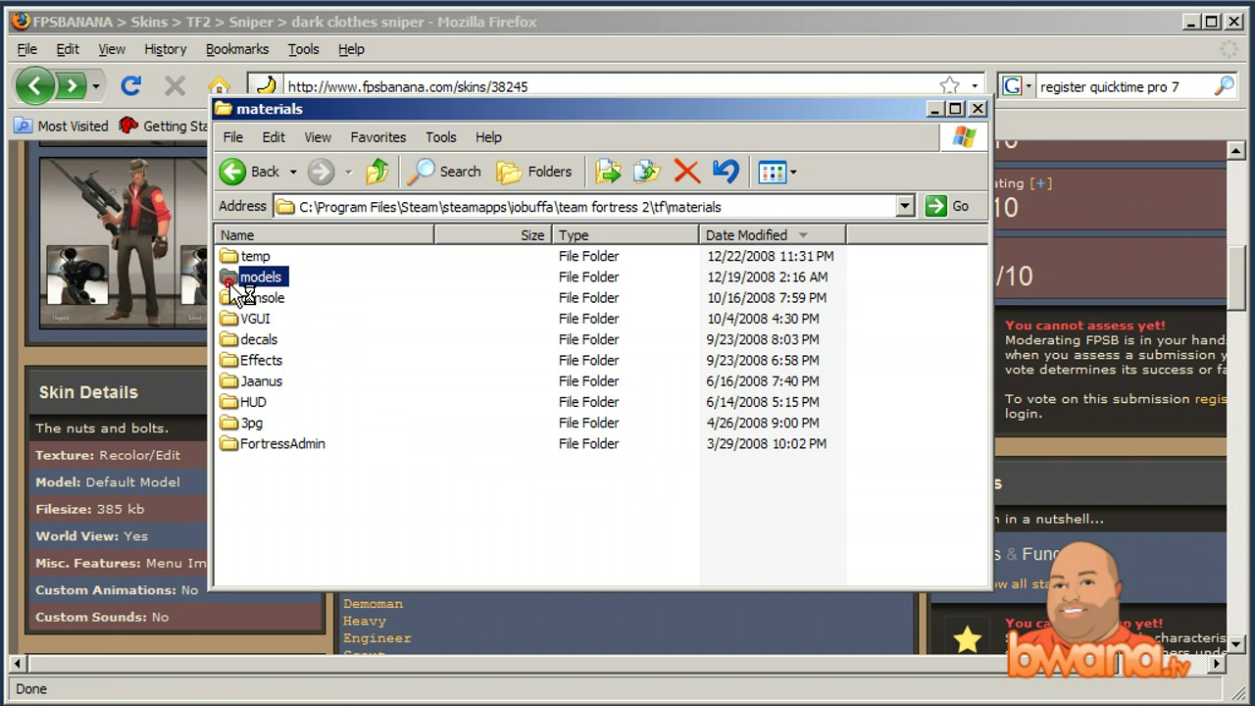
{"action": "double_click", "coordinate": [231, 280]}
{"action": "double_click", "coordinate": [253, 298]}
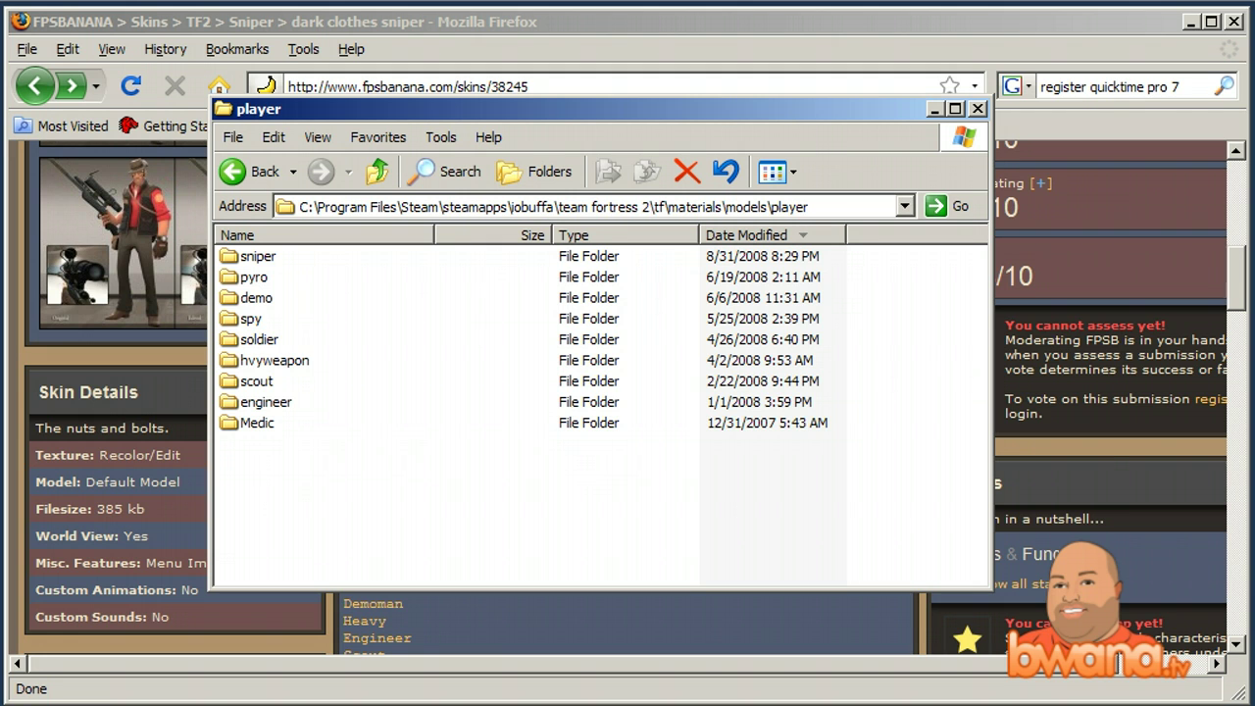
Place the archive and player folder windows side by side and open the game's sniper folder
{"action": "key", "text": "alt+Tab"}
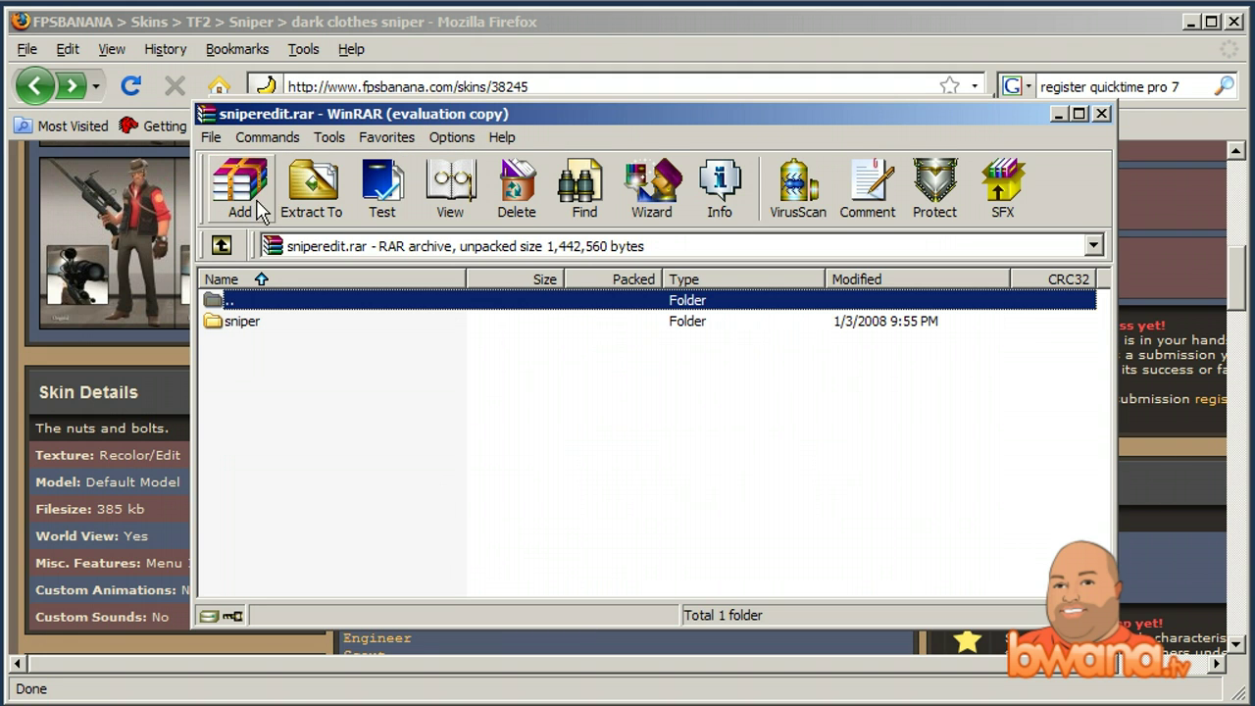
{"action": "left_click_drag", "start_coordinate": [294, 122], "coordinate": [414, 122]}
{"action": "left_click_drag", "start_coordinate": [263, 116], "coordinate": [142, 117]}
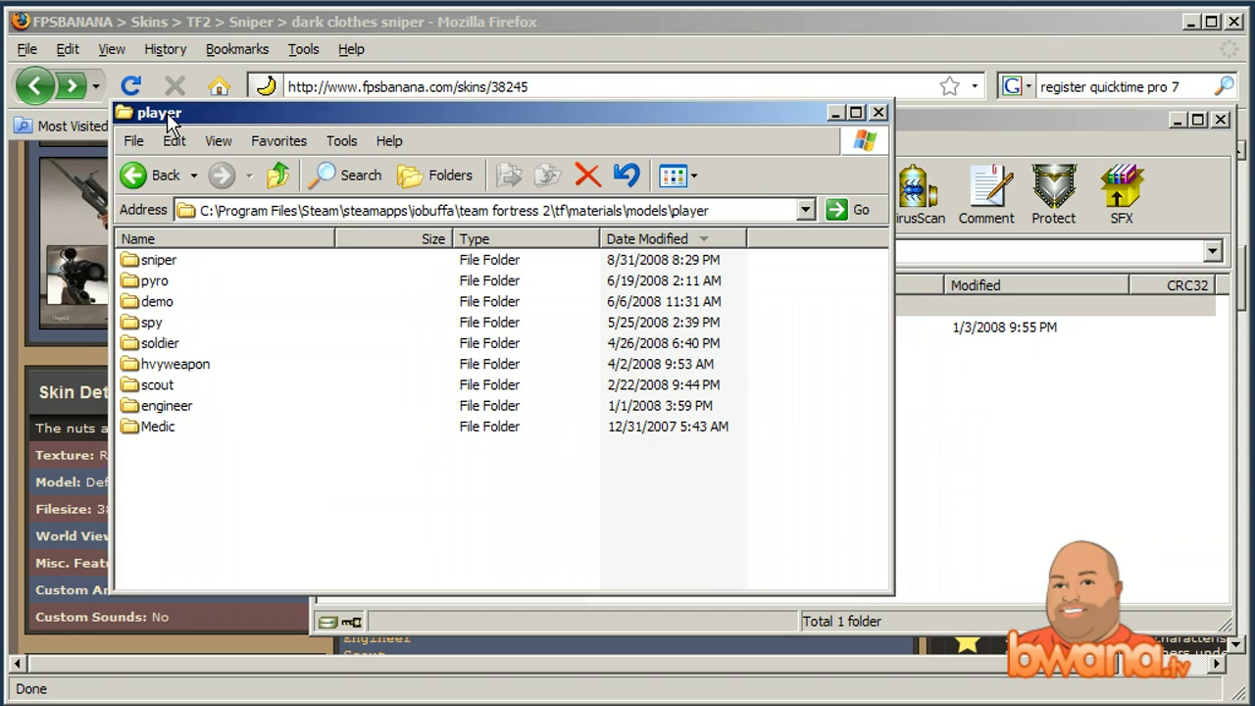
{"action": "left_click", "coordinate": [138, 269]}
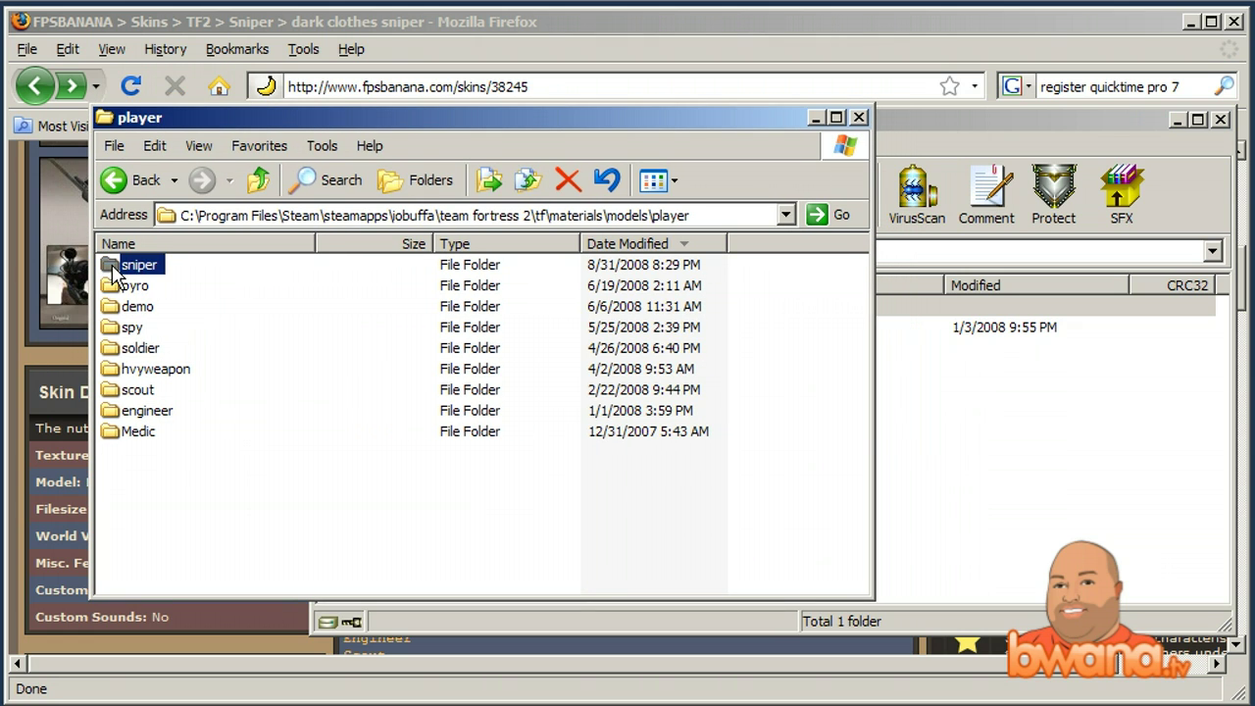
{"action": "left_click", "coordinate": [885, 448]}
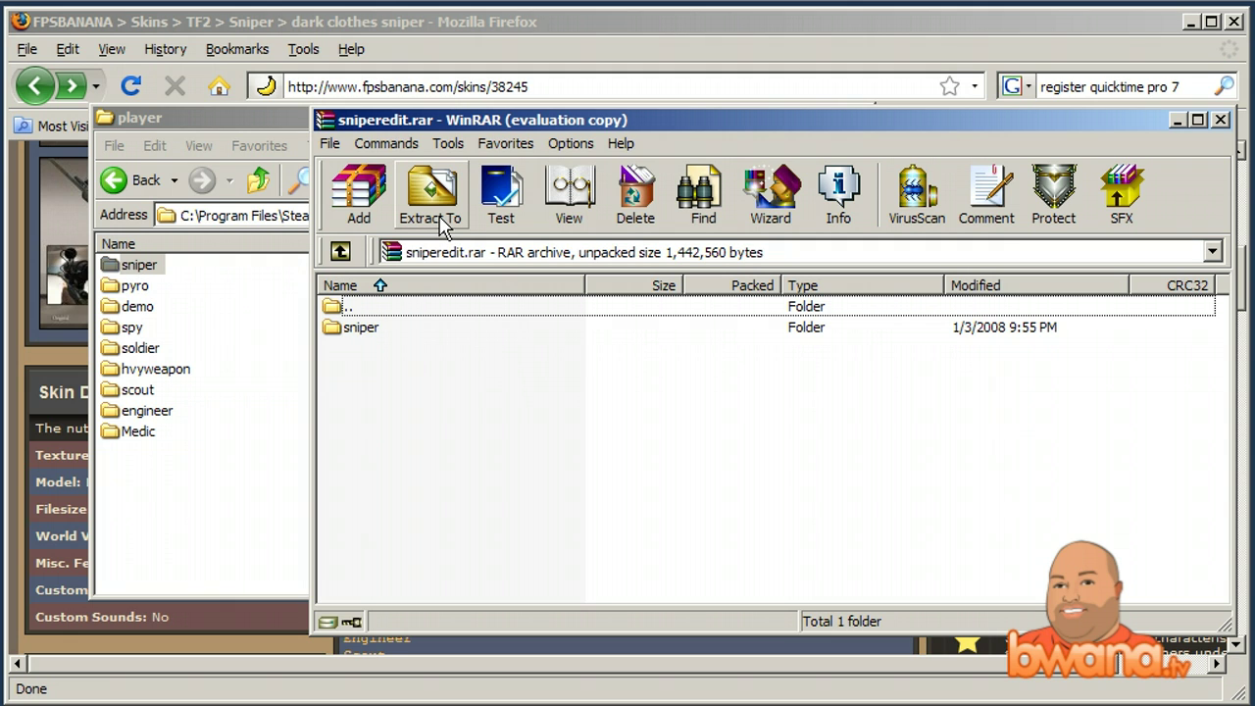
{"action": "left_click", "coordinate": [267, 123]}
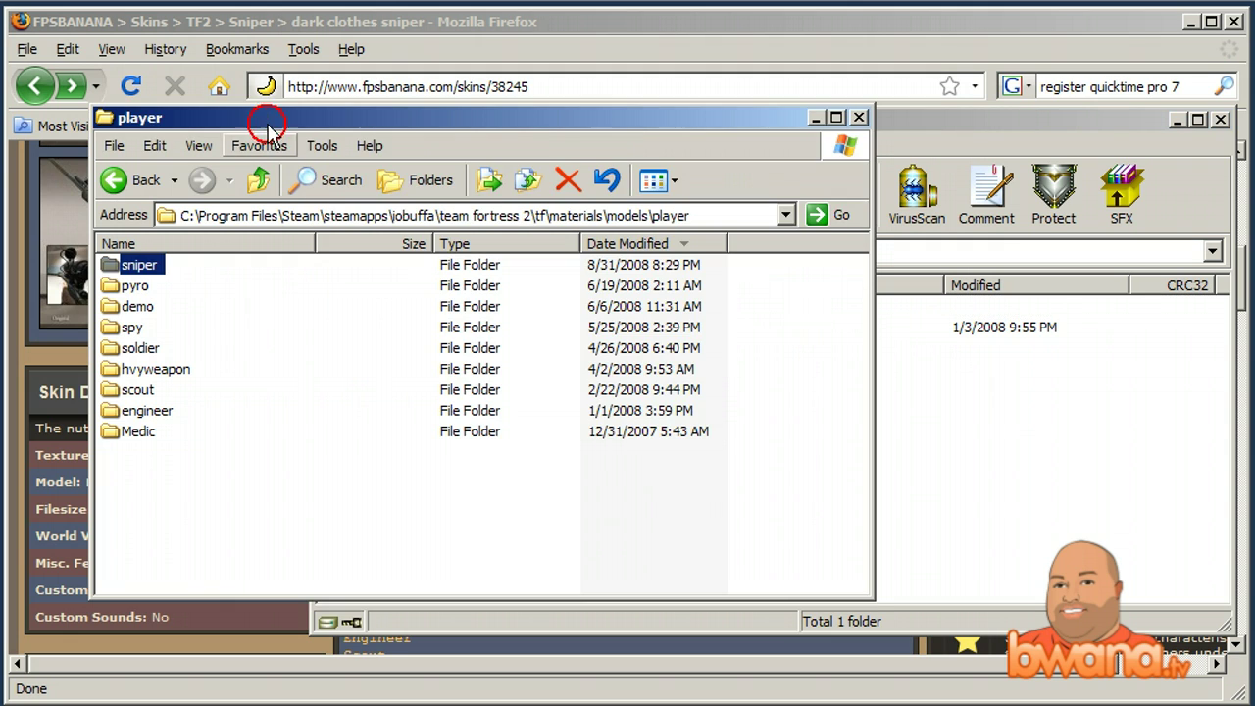
{"action": "left_click", "coordinate": [316, 218]}
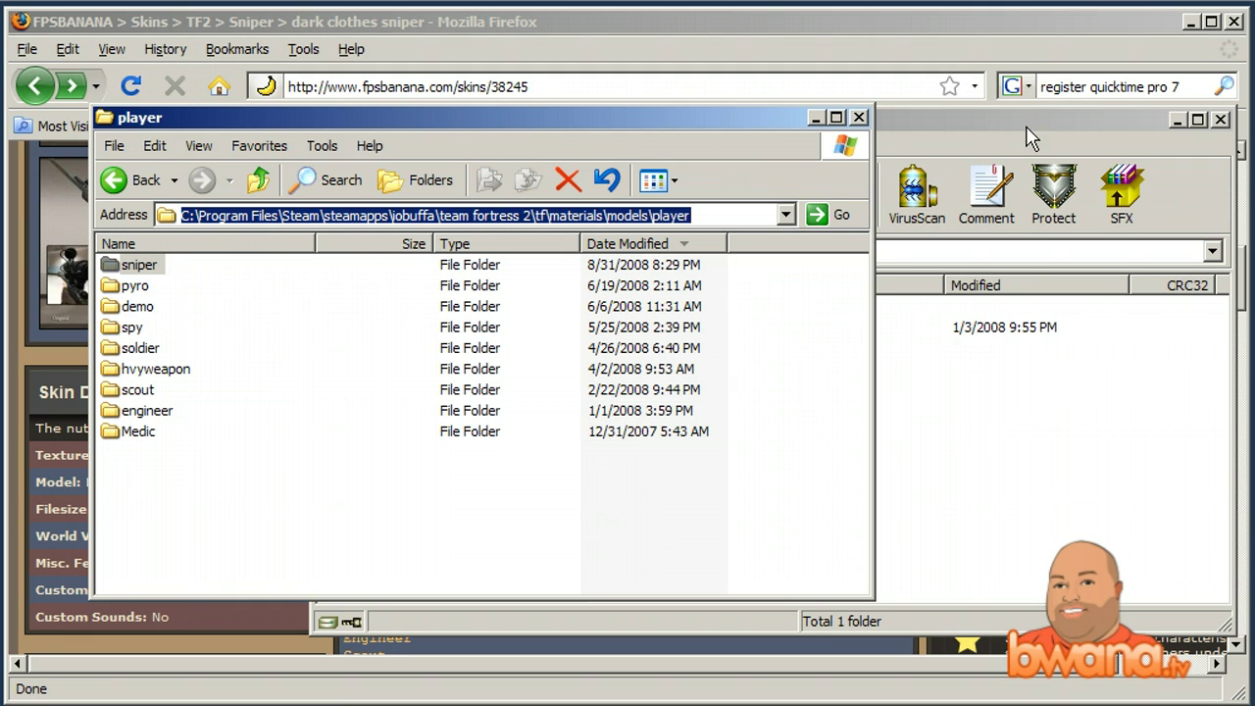
{"action": "left_click", "coordinate": [985, 117]}
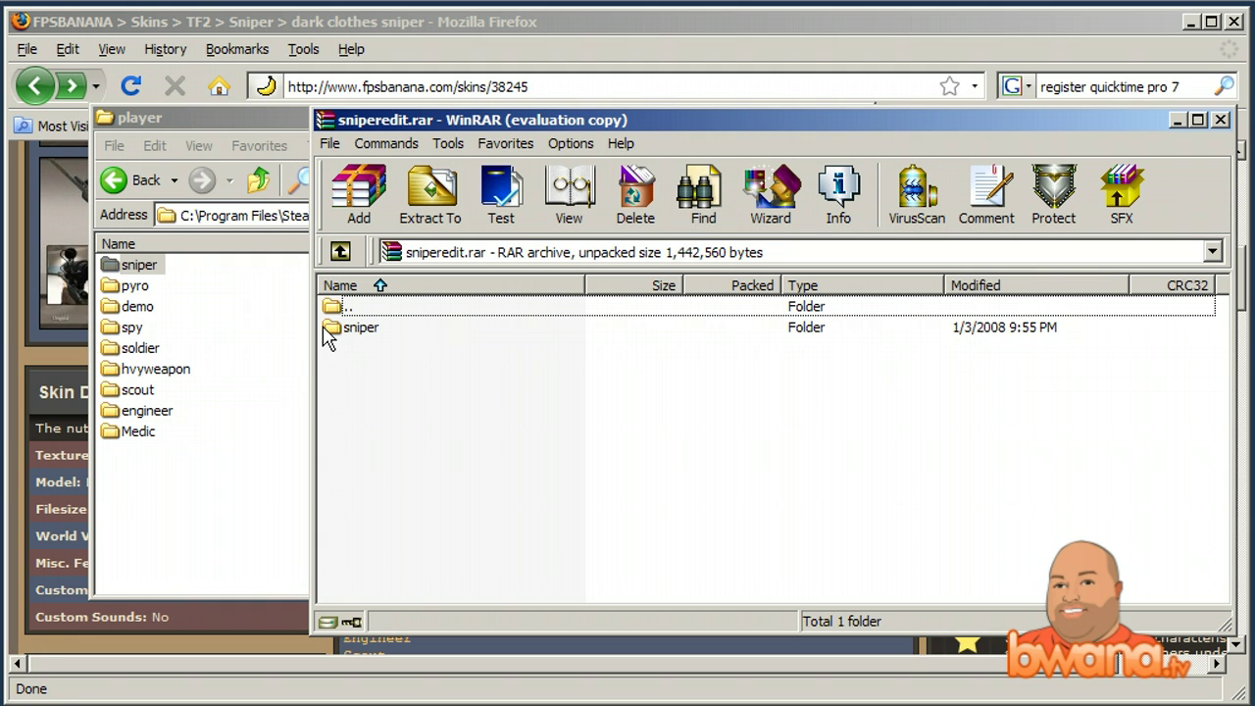
{"action": "double_click", "coordinate": [138, 267]}
Open the archive's sniper folder and select all four .vtf texture files
{"action": "left_click", "coordinate": [876, 474]}
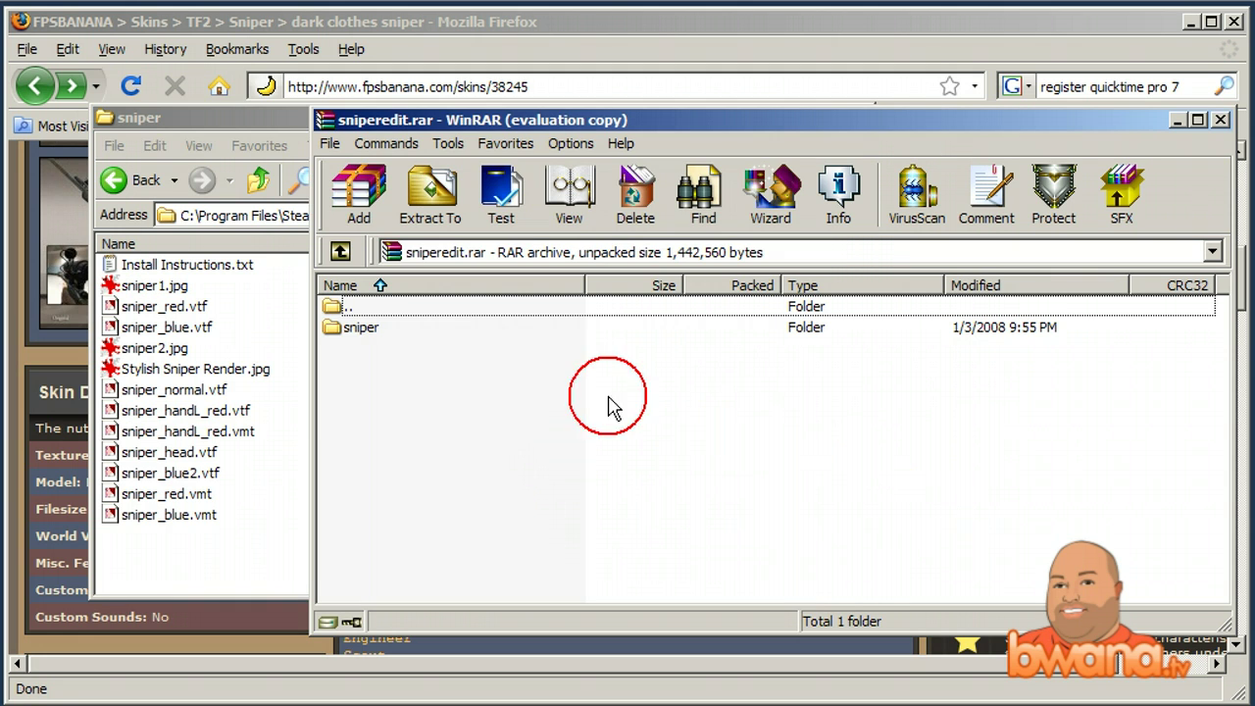
{"action": "double_click", "coordinate": [361, 328]}
{"action": "left_click", "coordinate": [392, 389]}
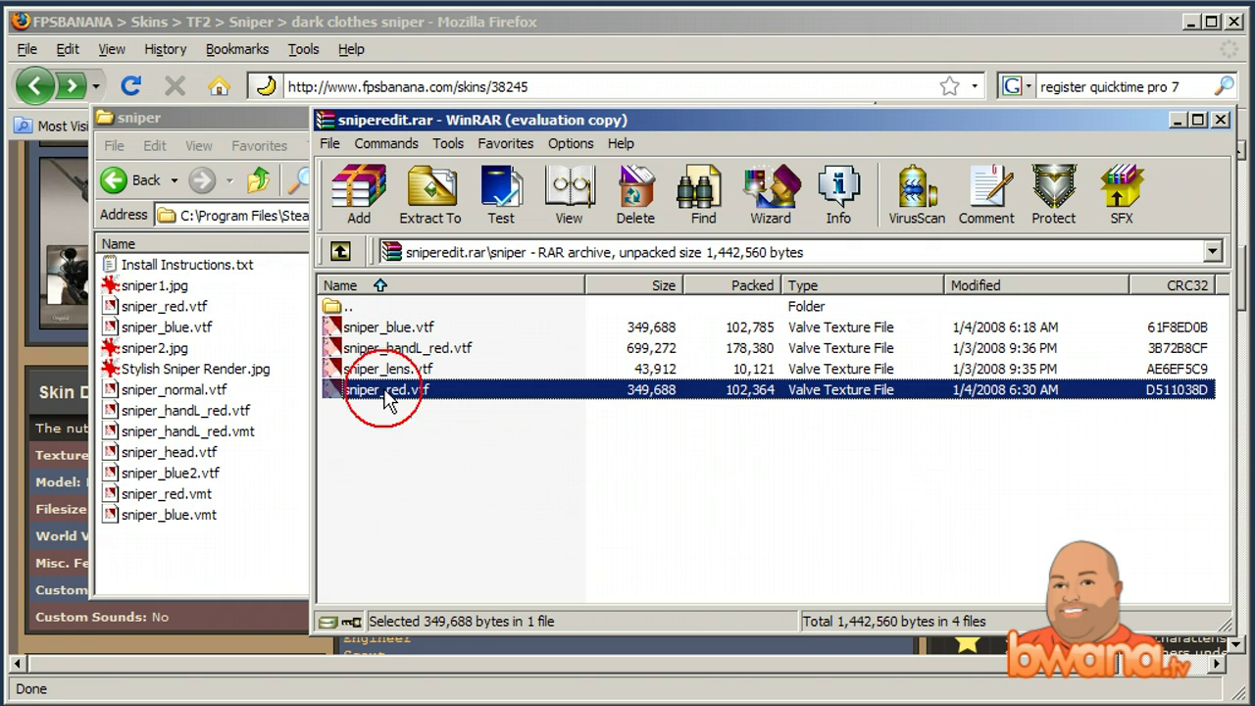
{"action": "left_click", "coordinate": [367, 328], "text": "shift"}
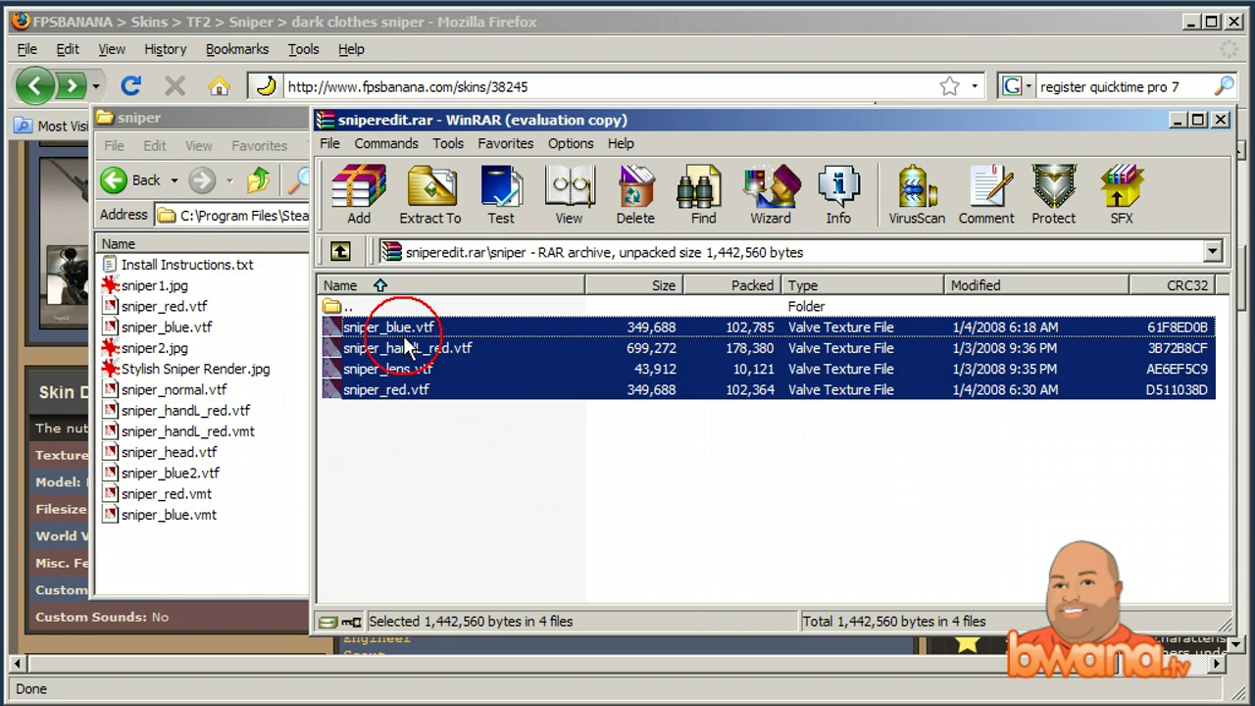
Copy the four .vtf textures into the game's sniper folder, replacing all, then close both windows
{"action": "left_click_drag", "start_coordinate": [378, 347], "coordinate": [273, 530]}
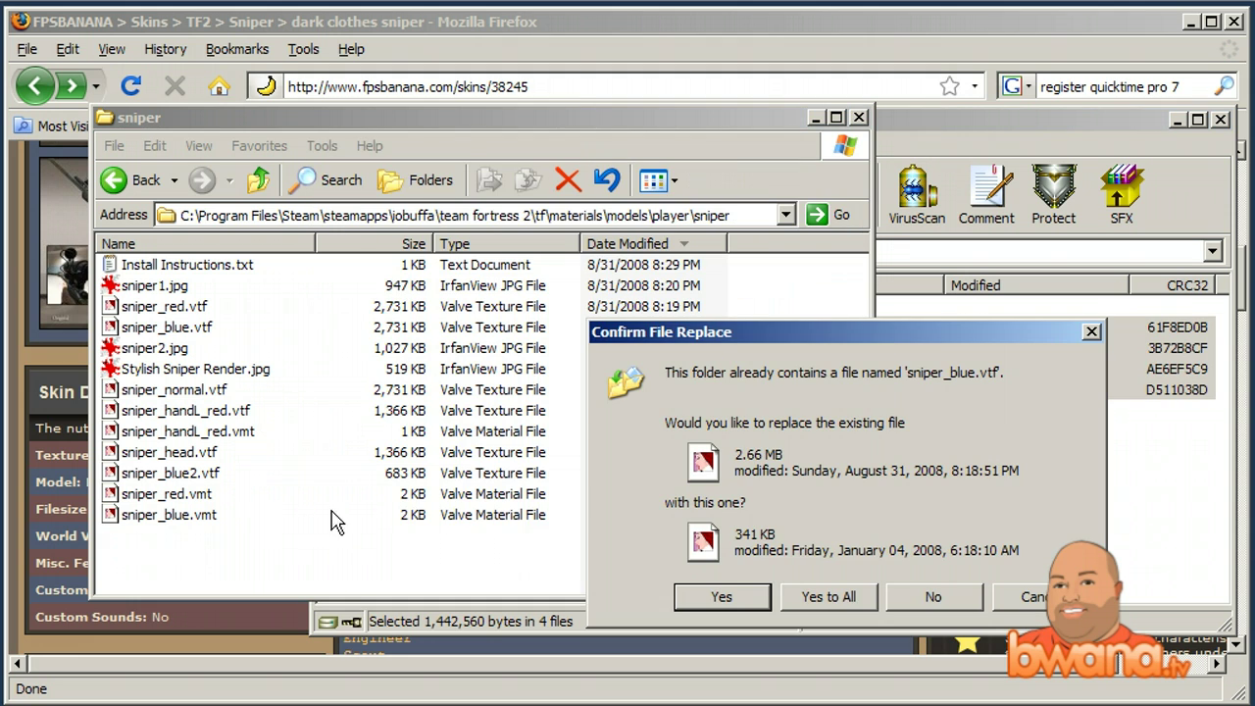
{"action": "left_click", "coordinate": [832, 598]}
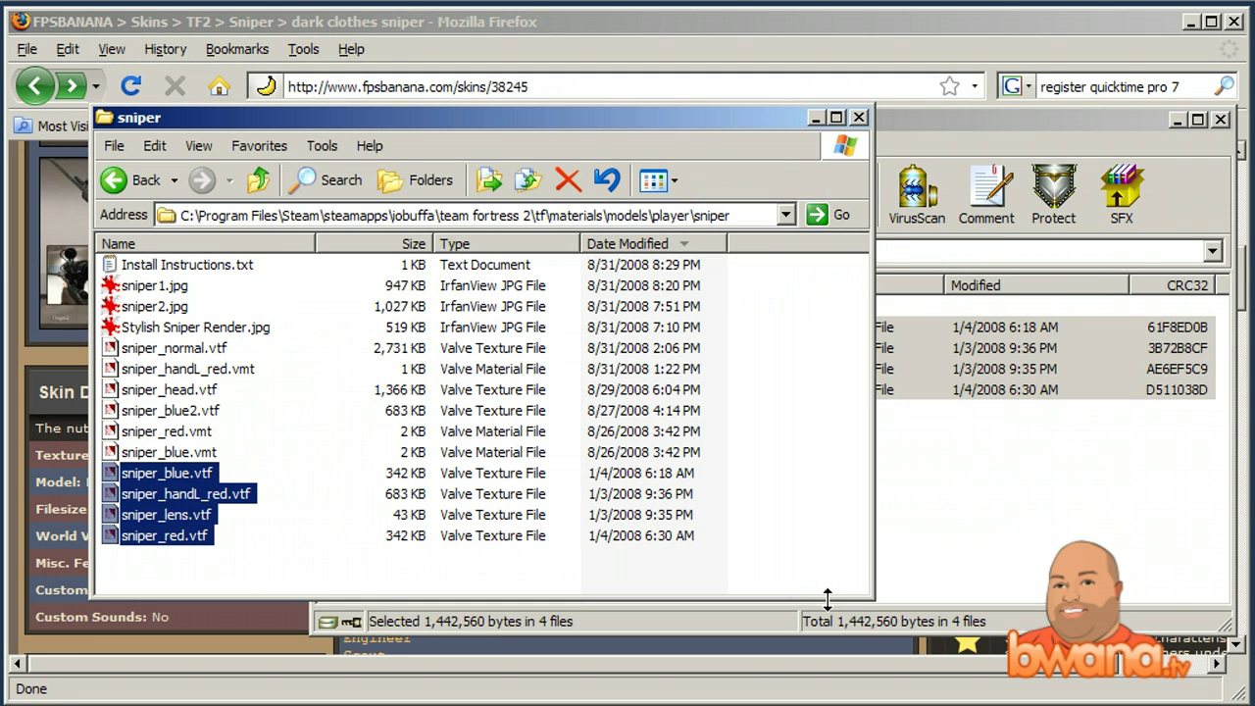
{"action": "left_click", "coordinate": [804, 510]}
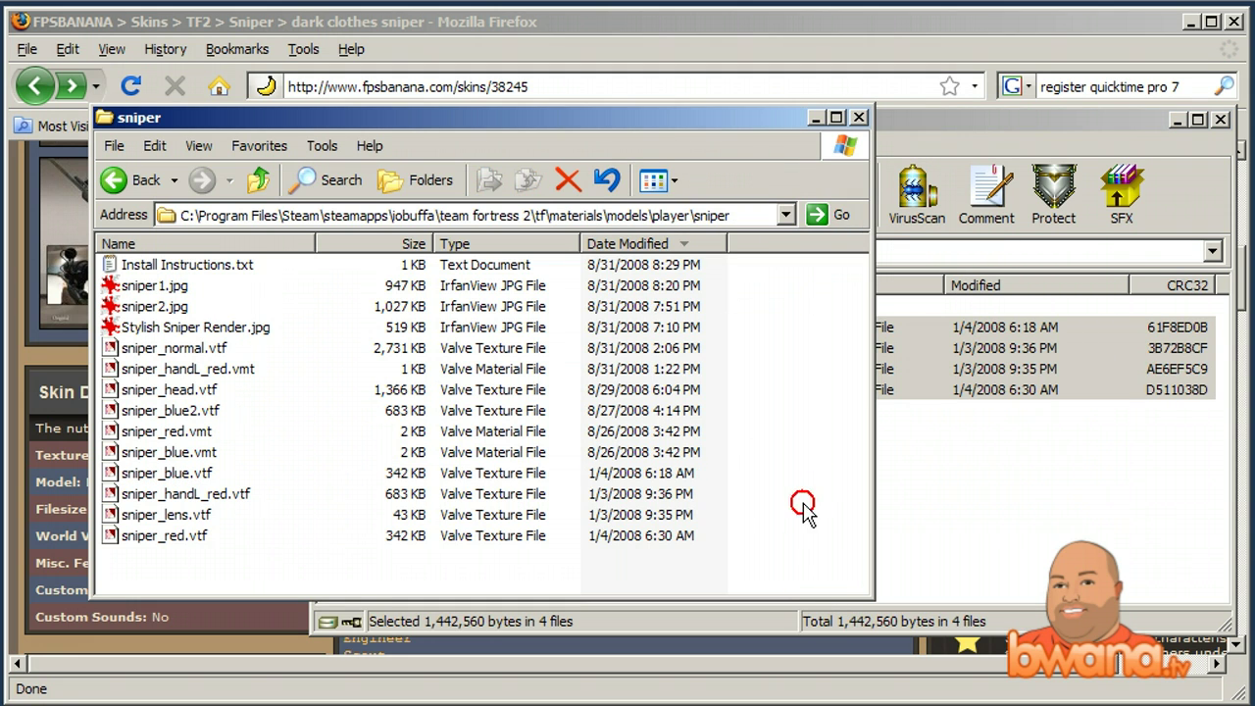
{"action": "left_click", "coordinate": [859, 118]}
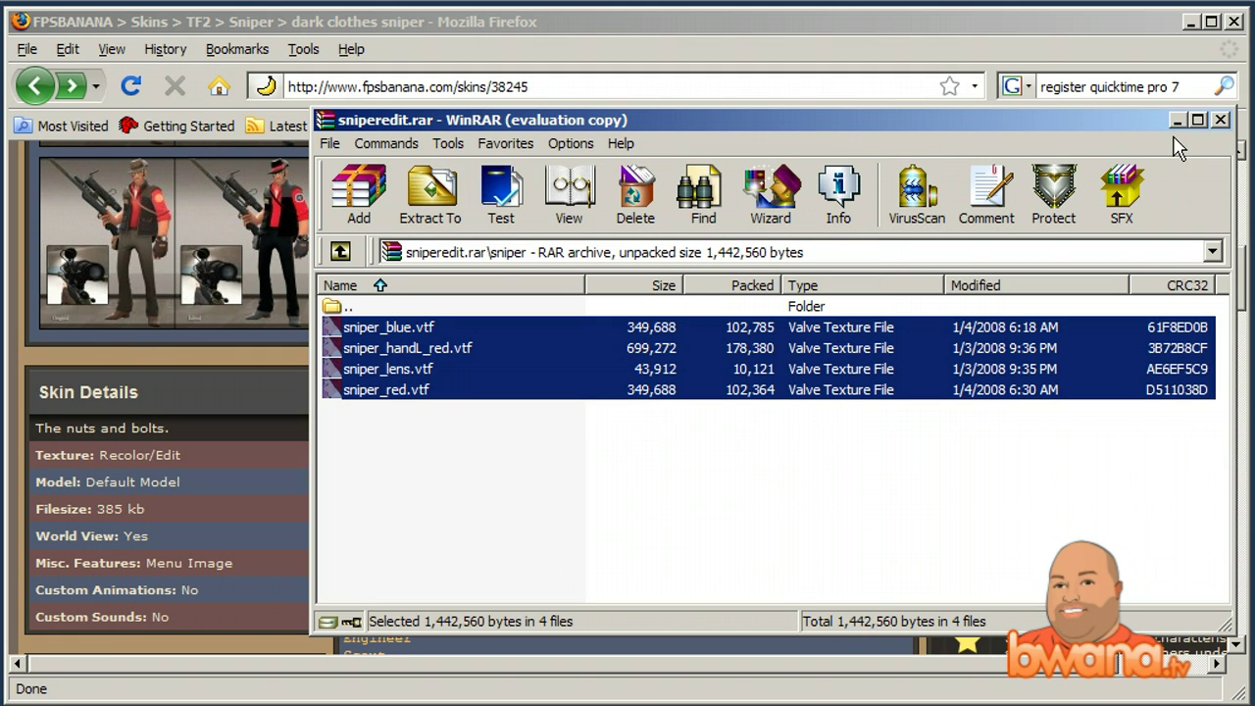
{"action": "left_click", "coordinate": [1222, 121]}
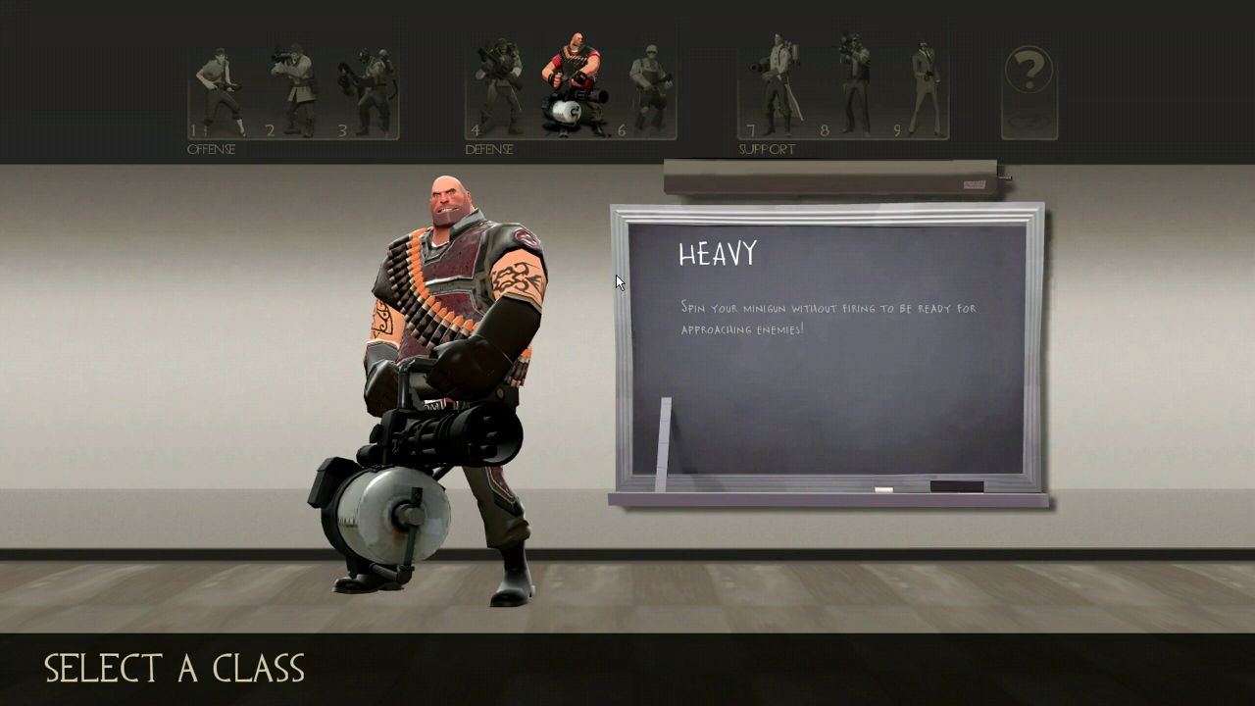
Leave class selection, close the server browser, and resume the pl_goldrush game
{"action": "mouse_move", "coordinate": [638, 106]}
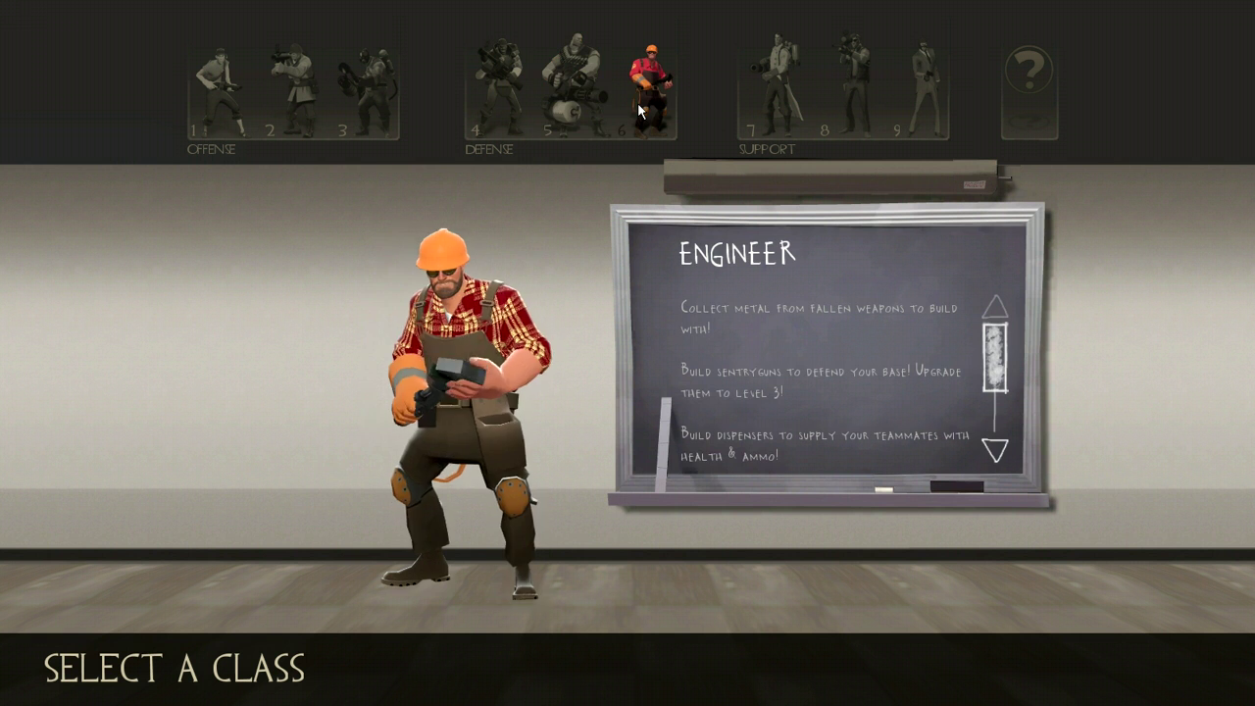
{"action": "mouse_move", "coordinate": [753, 106]}
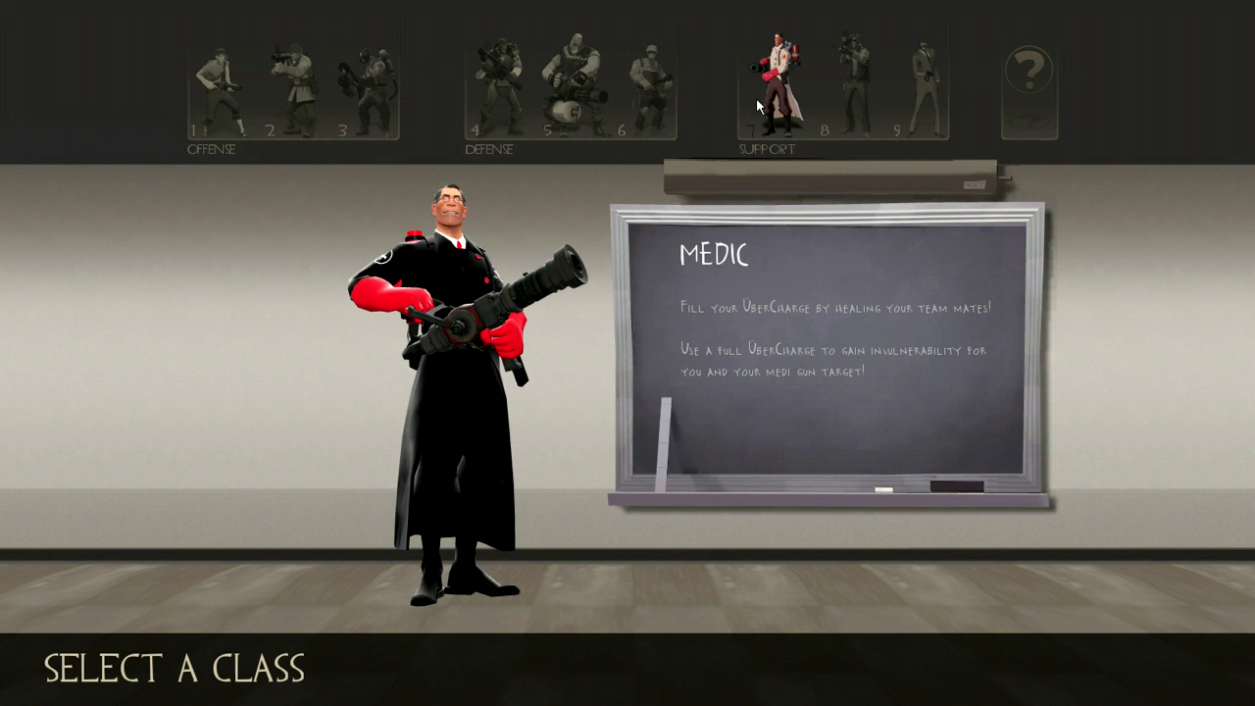
{"action": "mouse_move", "coordinate": [851, 100]}
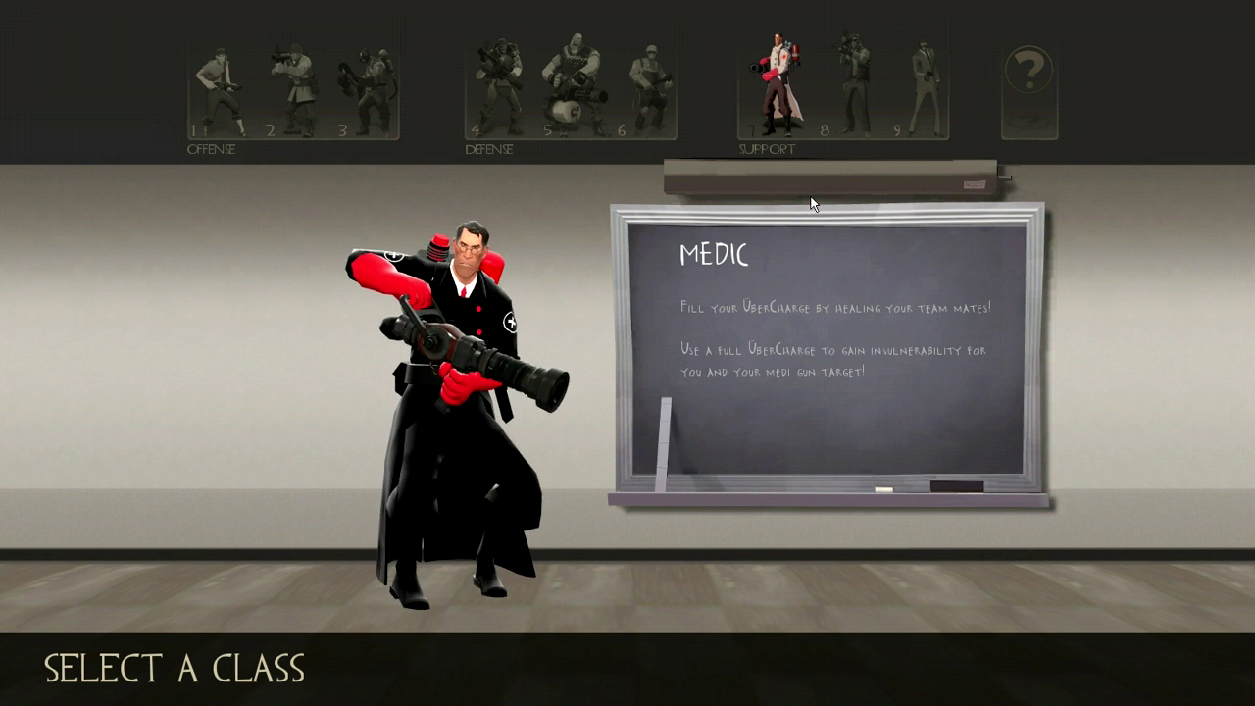
{"action": "key", "text": "Escape"}
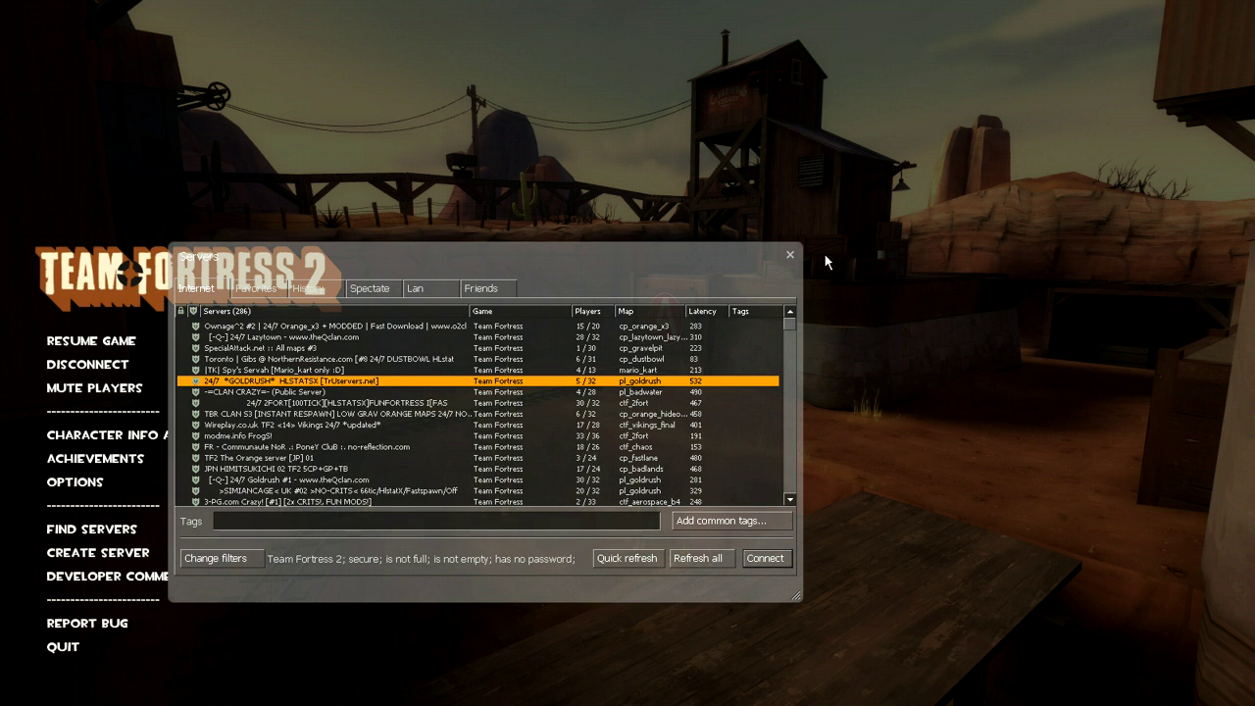
{"action": "left_click", "coordinate": [794, 257]}
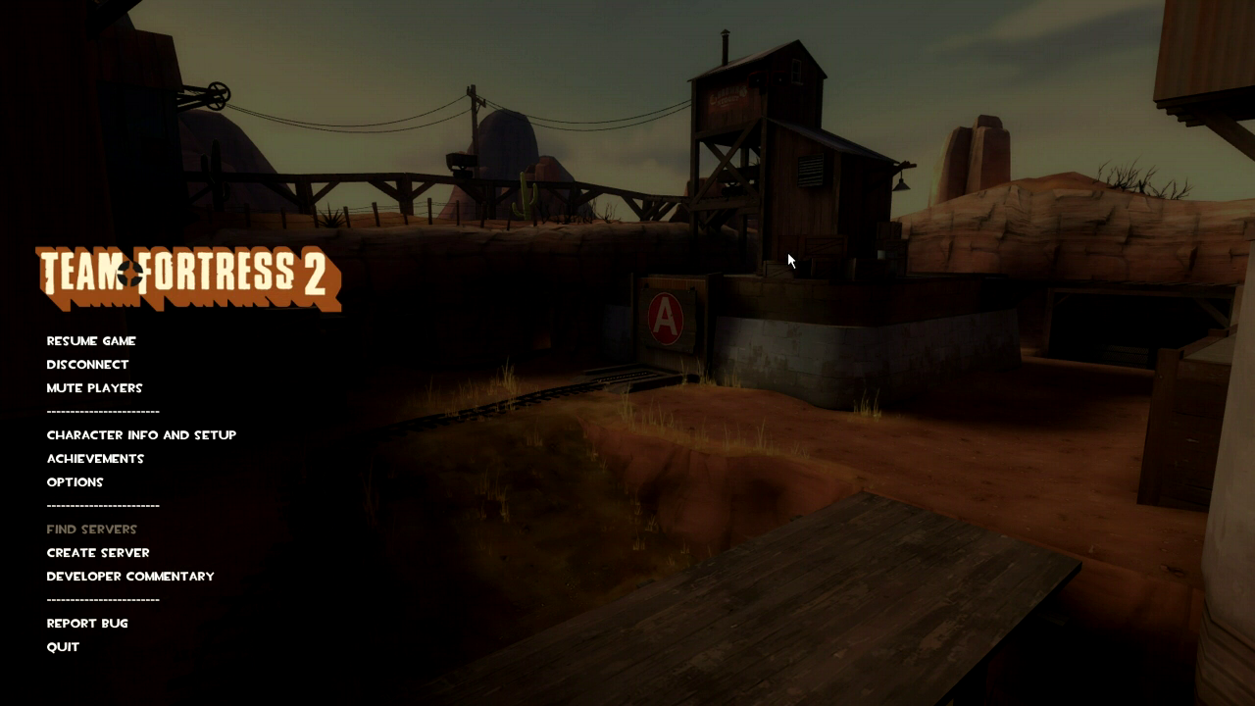
{"action": "left_click", "coordinate": [74, 341]}
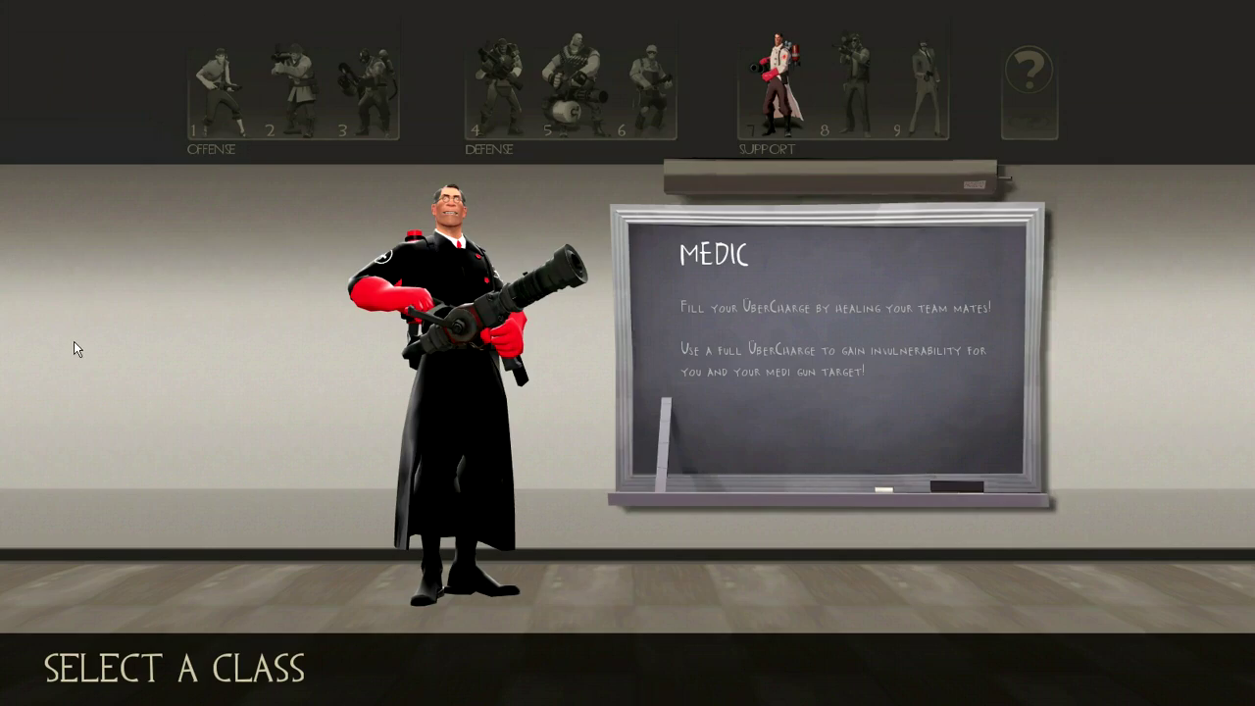
Spawn as Sniper to check the dark-clothed skin, then reopen class selection
{"action": "left_click", "coordinate": [865, 60]}
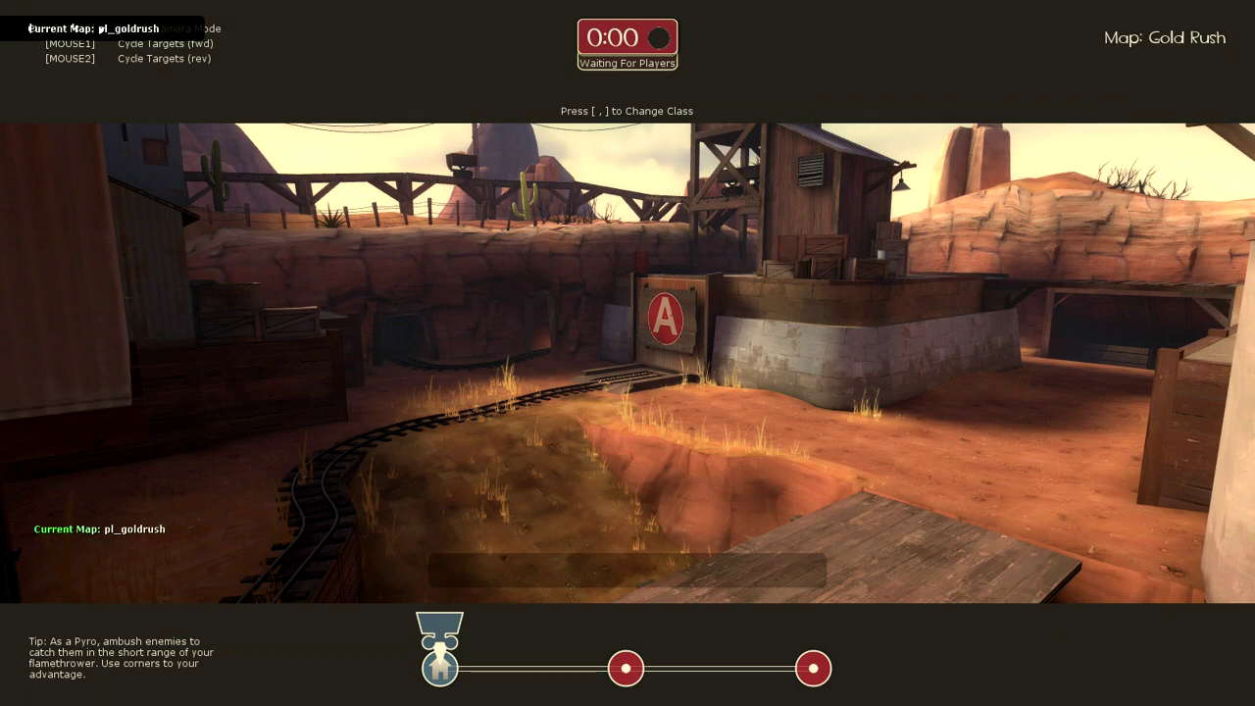
{"action": "scroll", "coordinate": [627, 352], "scroll_direction": "down", "scroll_amount": 3}
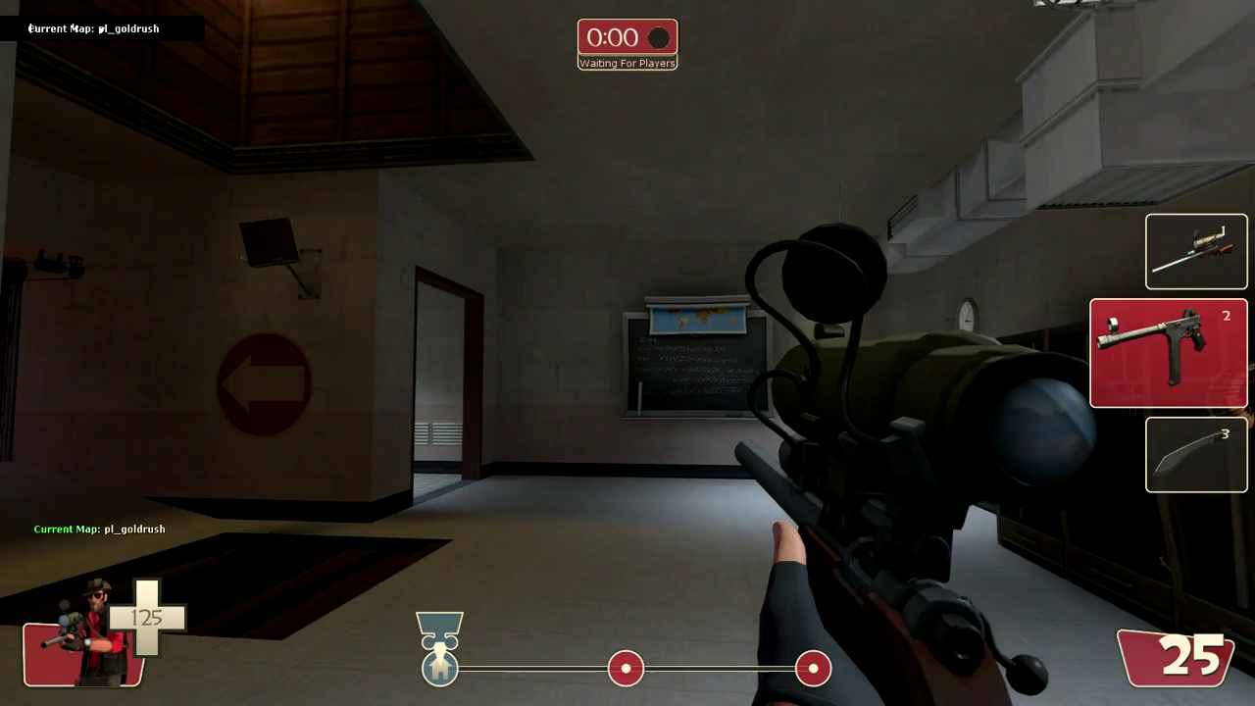
{"action": "key", "text": "comma"}
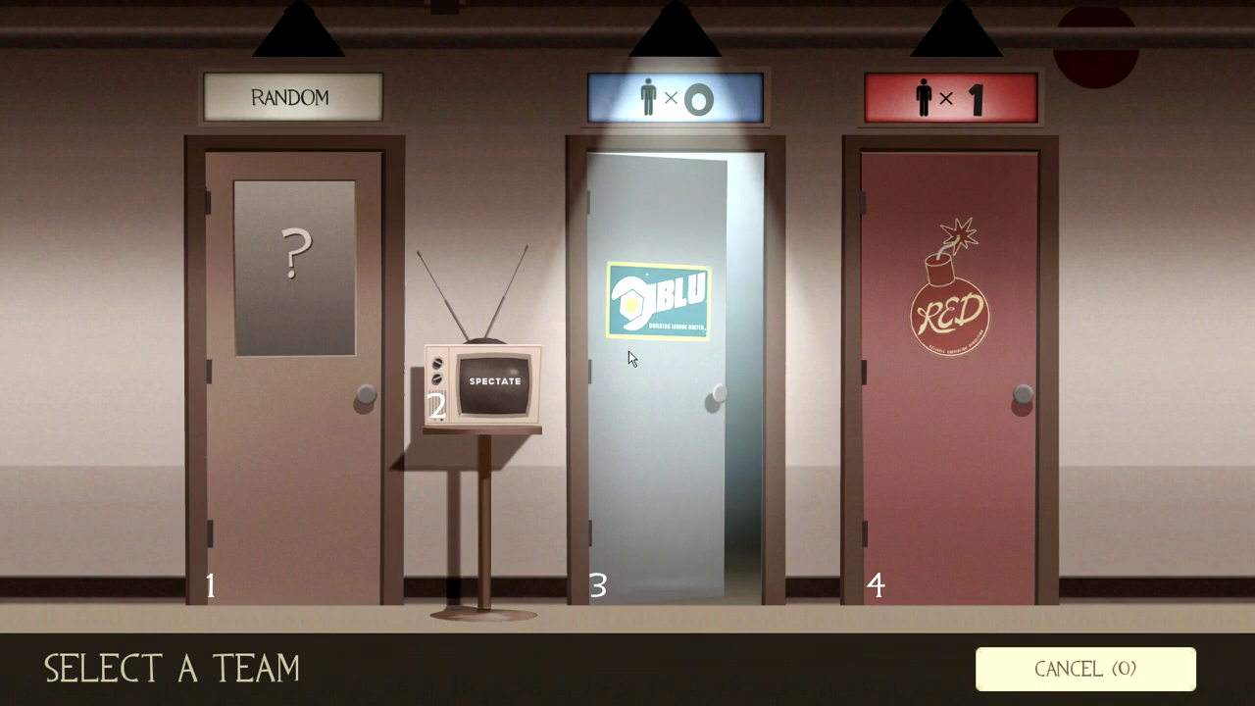
{"action": "key", "text": "Escape"}
{"action": "key", "text": "period"}
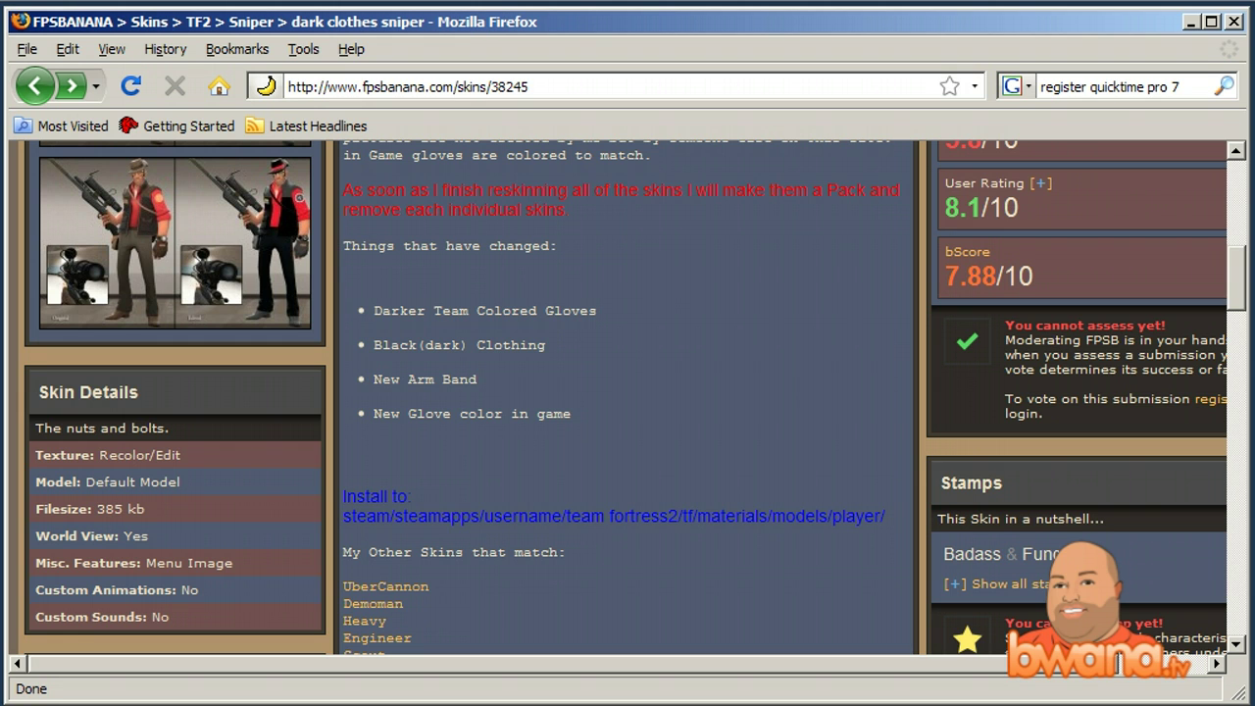
View the enlarged skin screenshot, close its tab, and jump back to the Team Fortress 2 game page
{"action": "scroll", "coordinate": [582, 306], "scroll_direction": "up", "scroll_amount": 15}
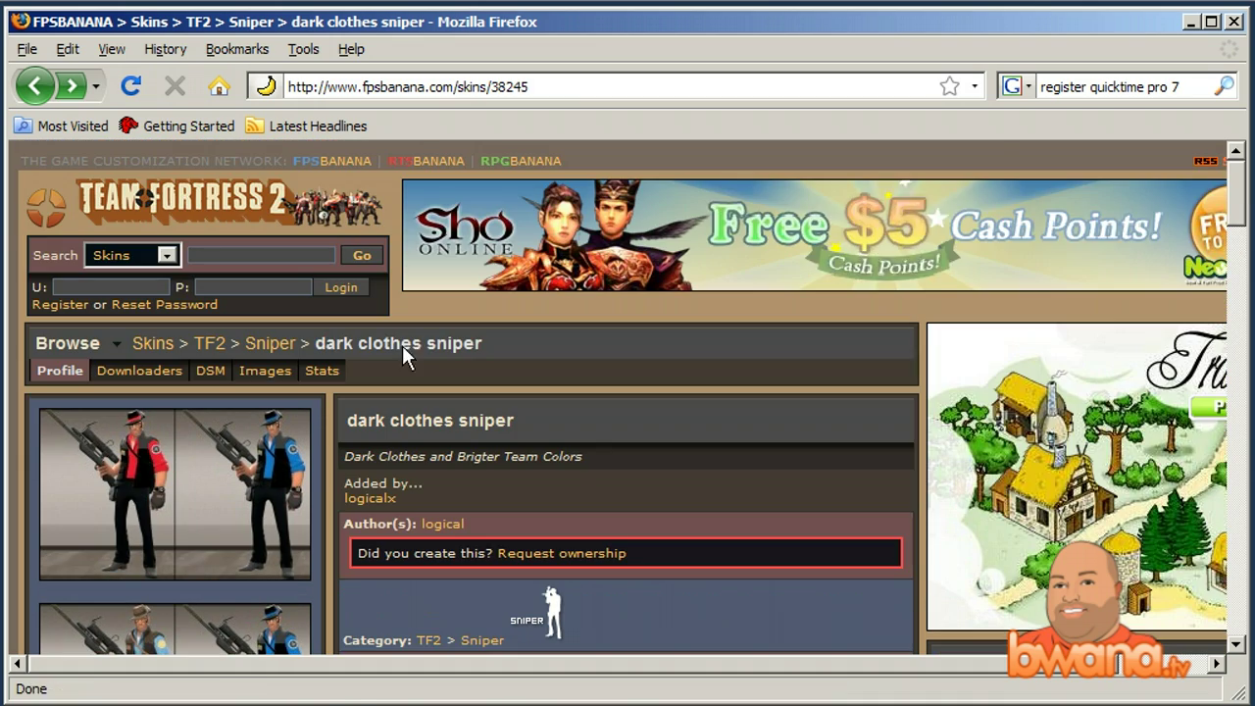
{"action": "left_click", "coordinate": [232, 472]}
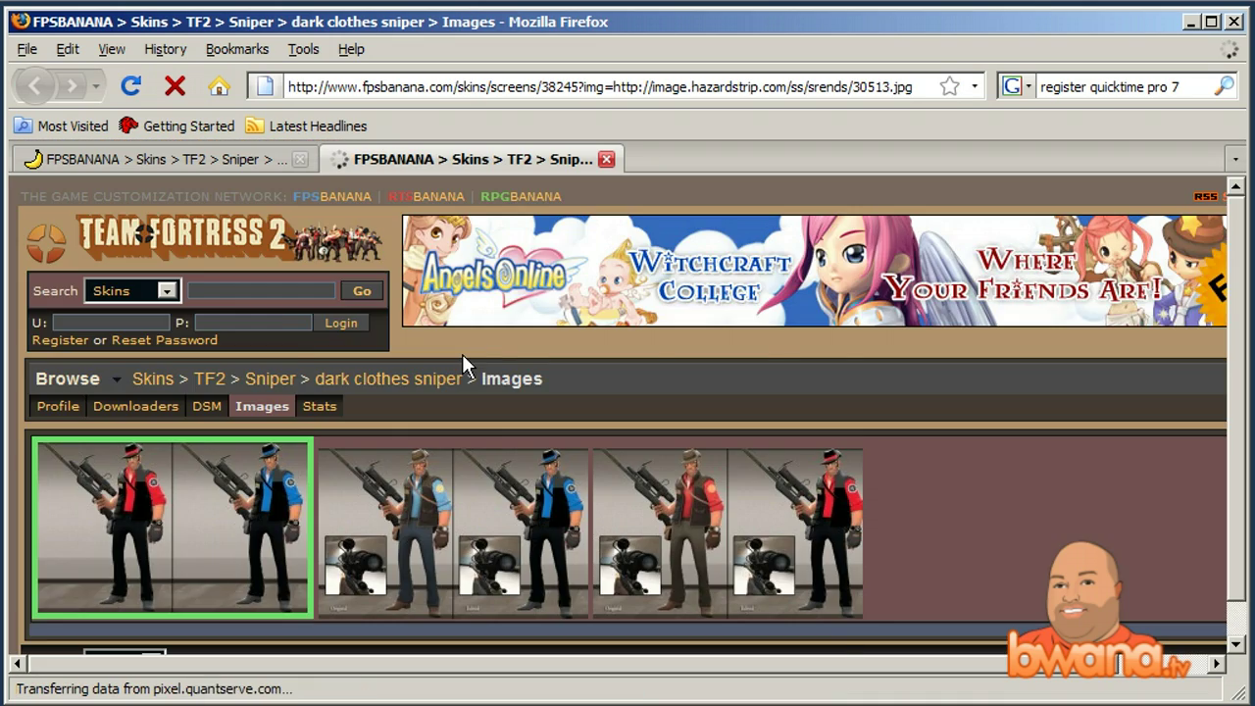
{"action": "scroll", "coordinate": [465, 365], "scroll_direction": "down", "scroll_amount": 3}
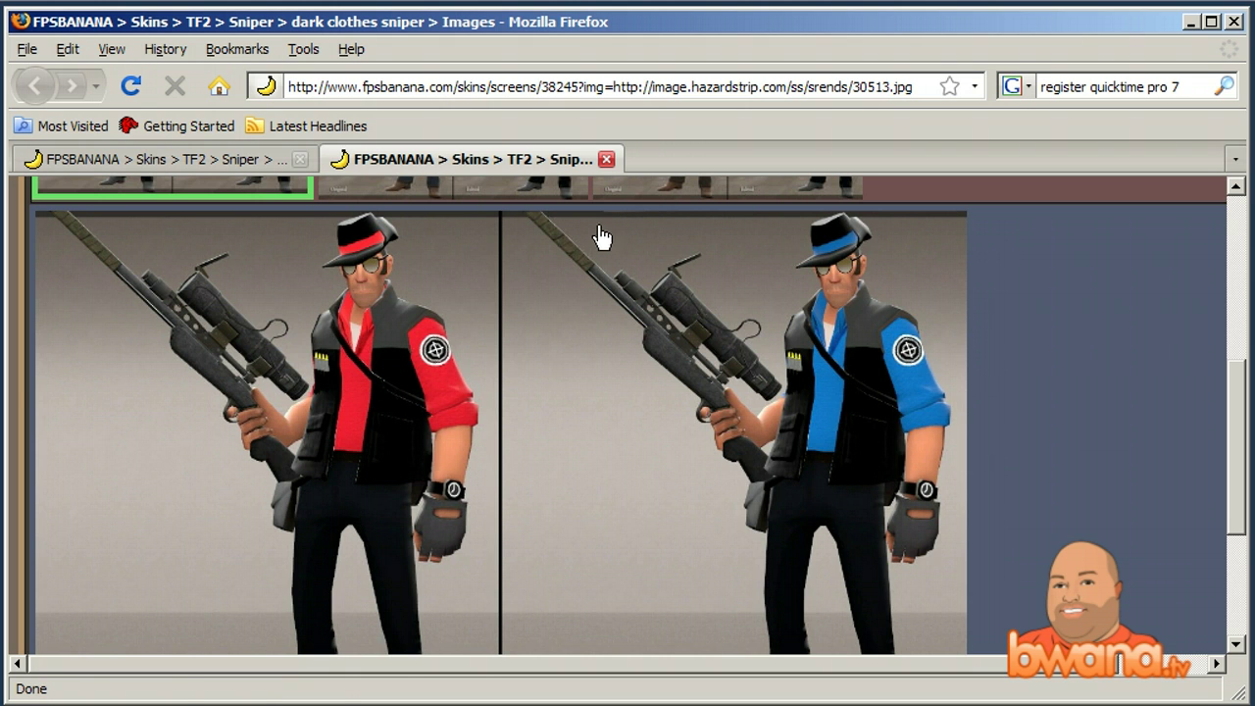
{"action": "left_click", "coordinate": [607, 159]}
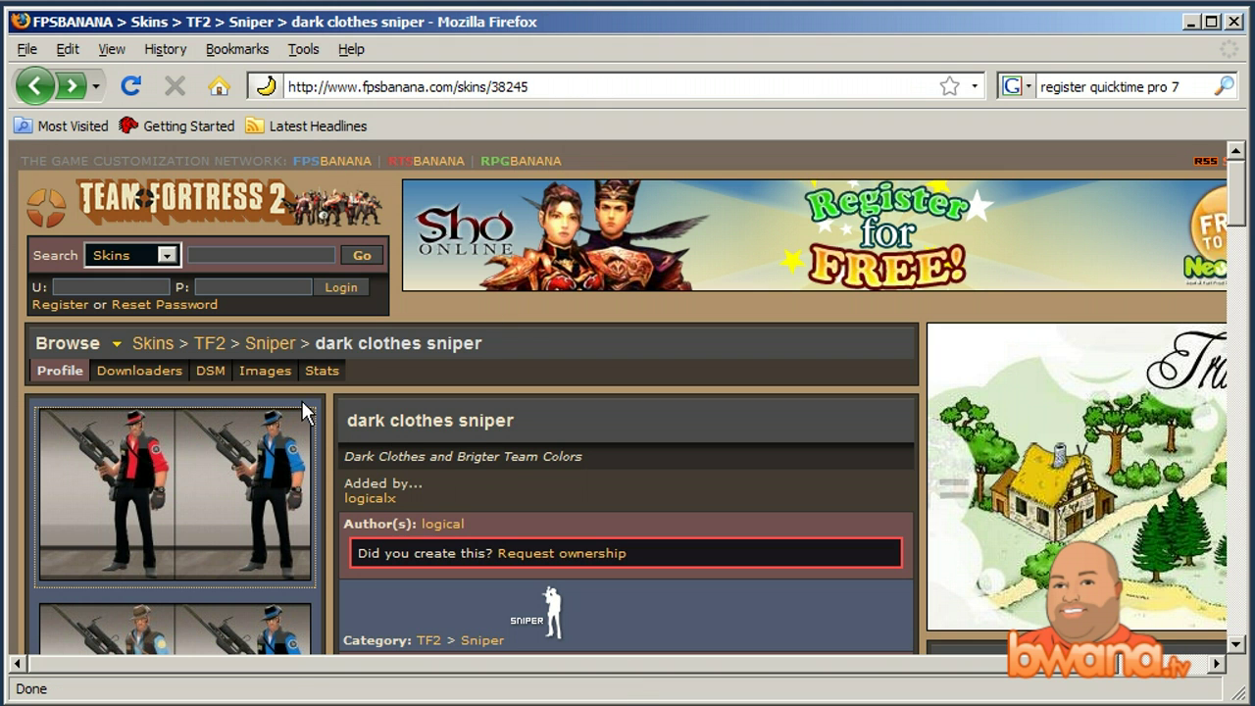
{"action": "scroll", "coordinate": [229, 369], "scroll_direction": "down", "scroll_amount": 7}
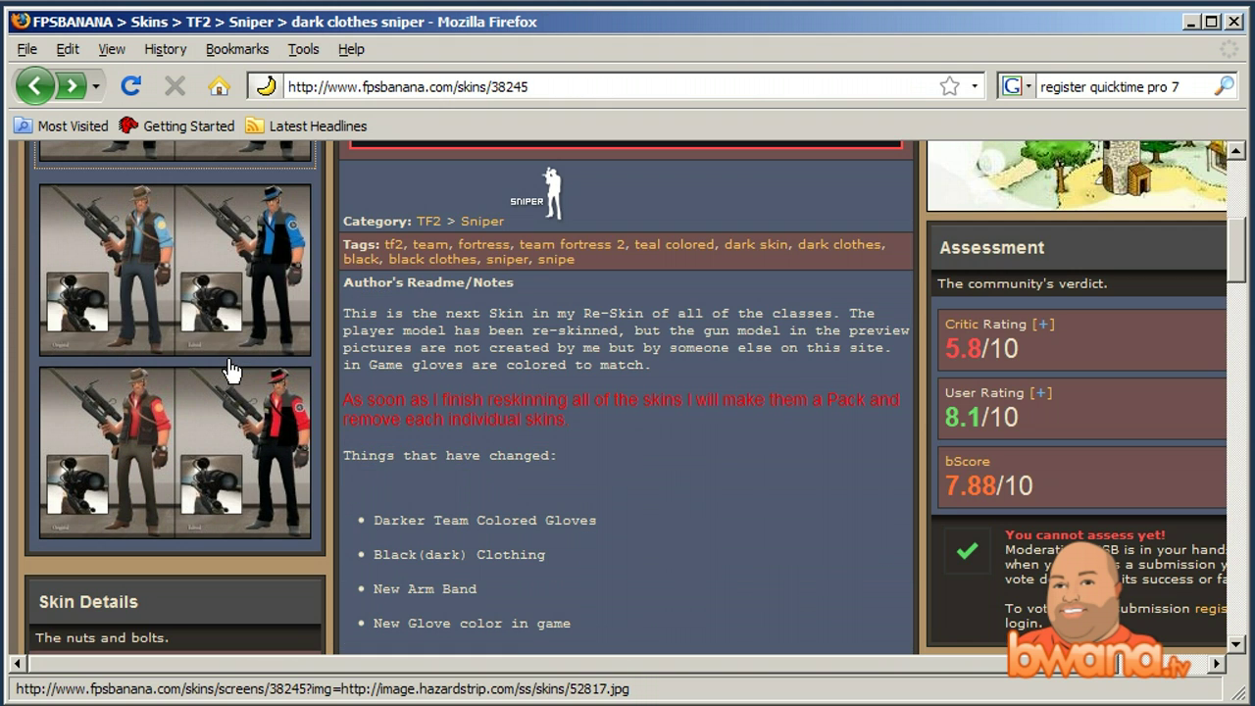
{"action": "right_click", "coordinate": [36, 90]}
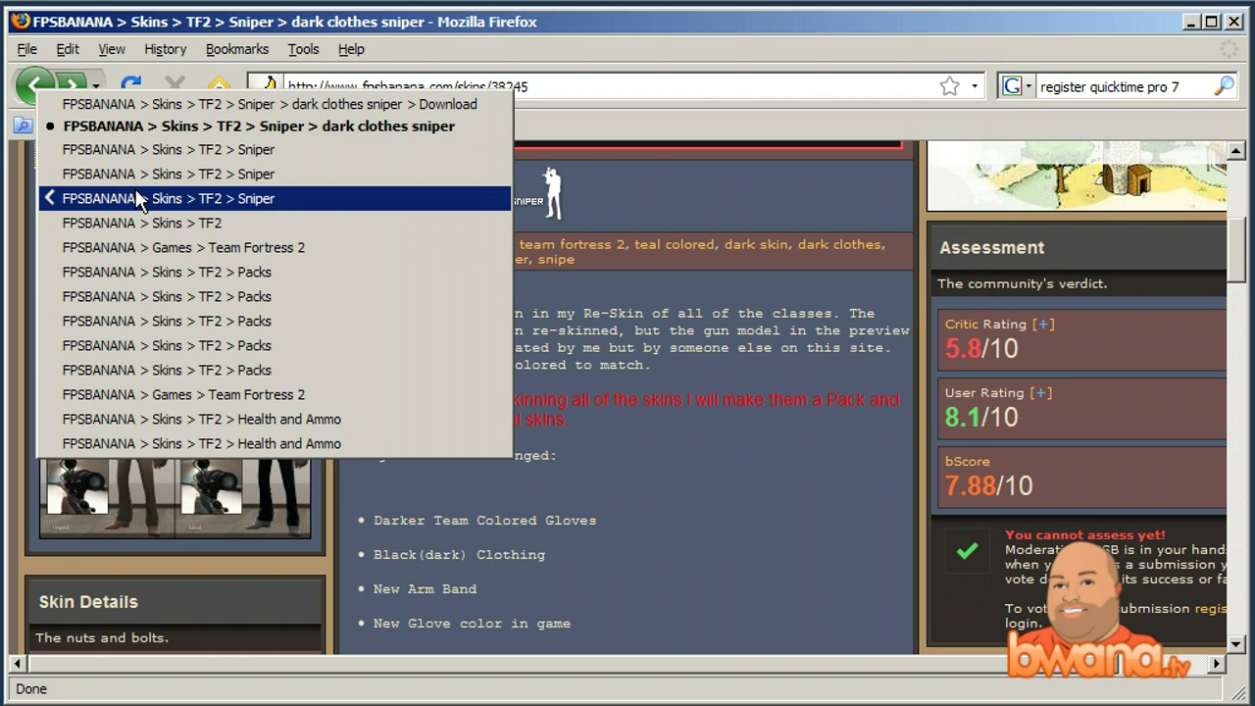
{"action": "left_click", "coordinate": [159, 247]}
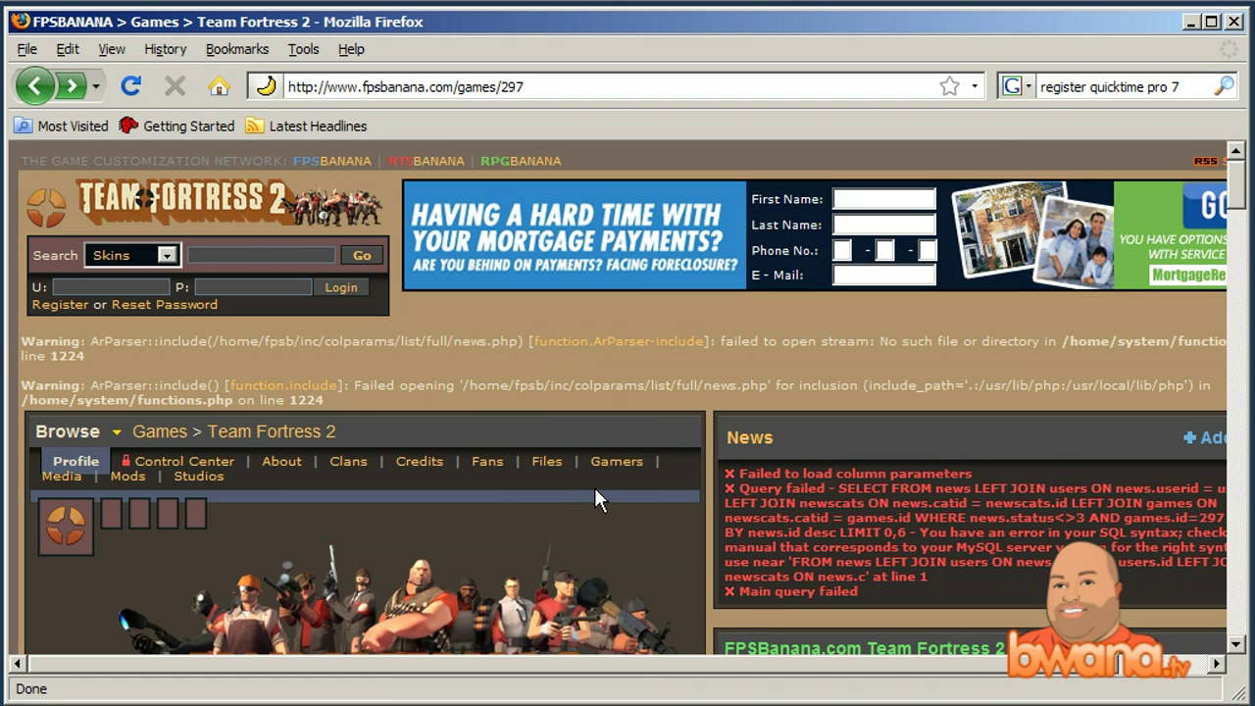
Open the TF2 Sprites listing from the Team Fortress 2 page
{"action": "scroll", "coordinate": [594, 487], "scroll_direction": "down", "scroll_amount": 8}
{"action": "scroll", "coordinate": [382, 466], "scroll_direction": "down", "scroll_amount": 4}
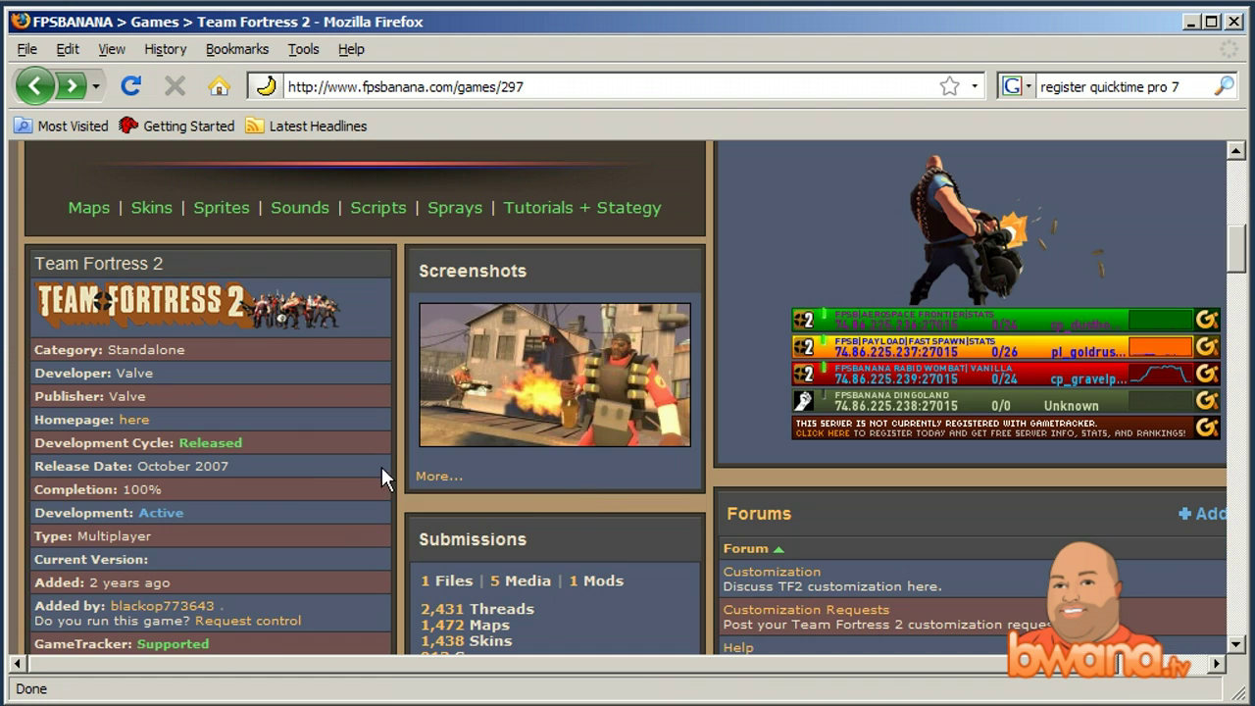
{"action": "scroll", "coordinate": [303, 448], "scroll_direction": "down", "scroll_amount": 4}
{"action": "scroll", "coordinate": [313, 442], "scroll_direction": "up", "scroll_amount": 4}
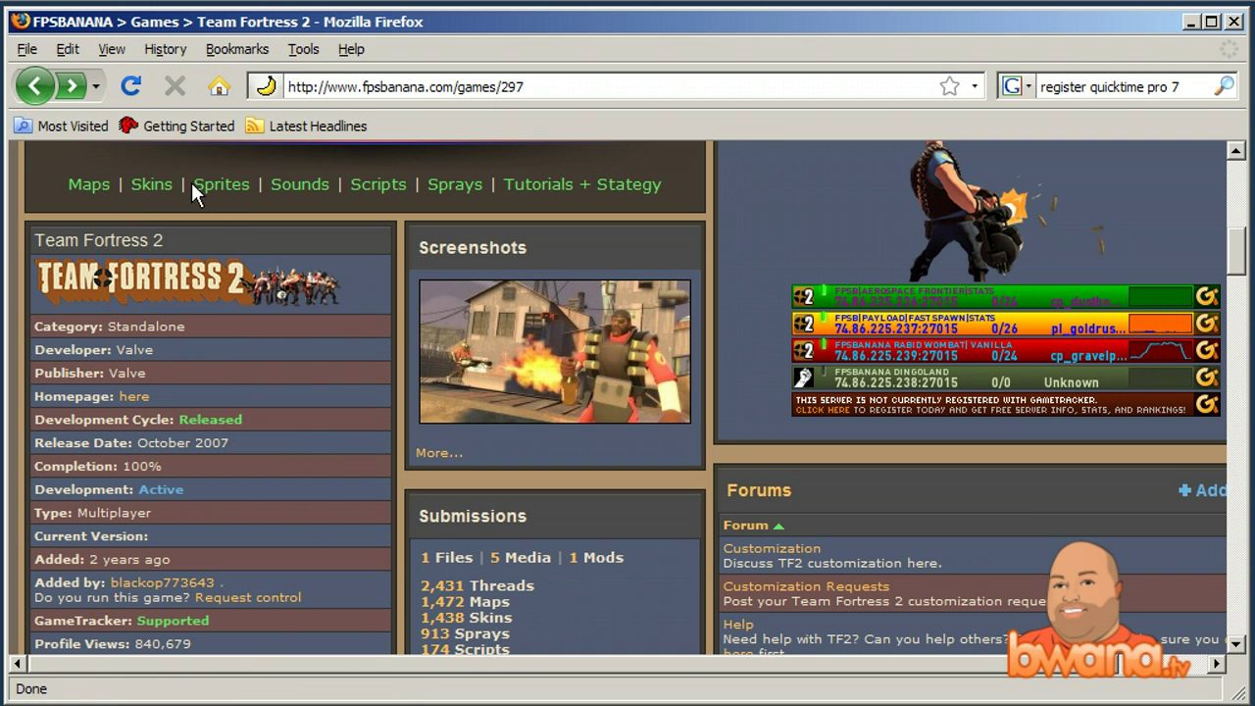
{"action": "left_click", "coordinate": [220, 188]}
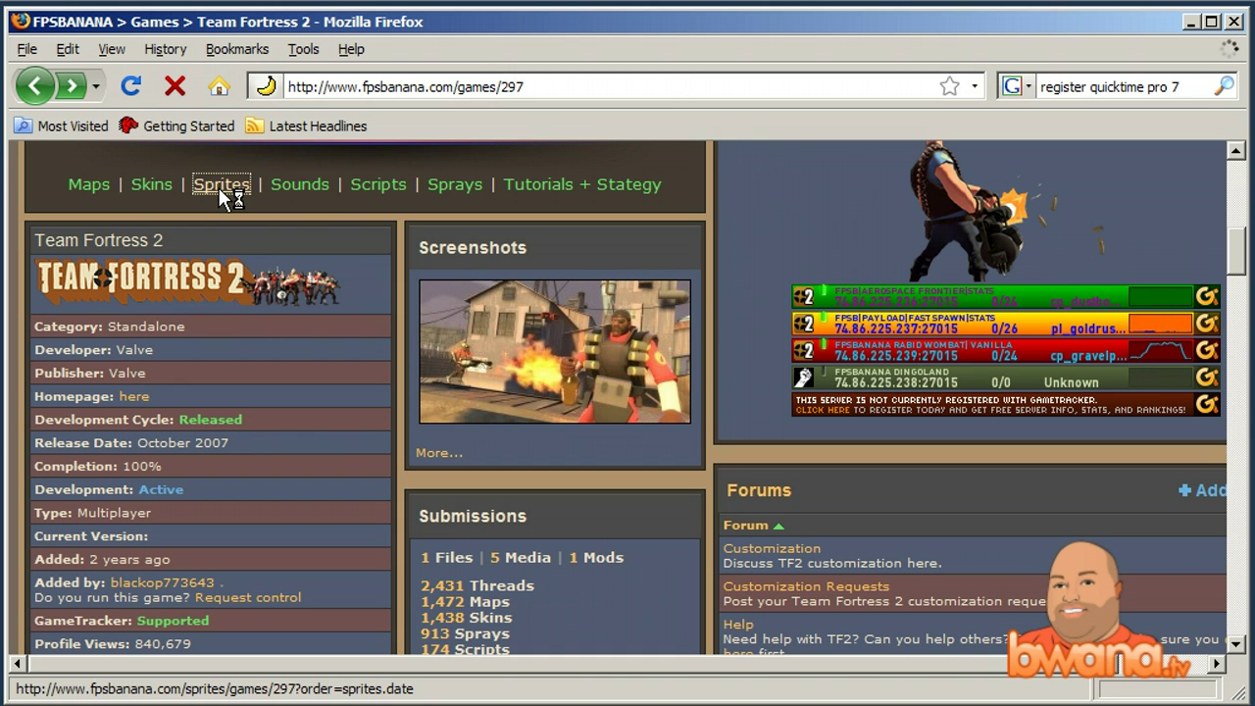
Sort the sprites by Highest Rated so EngieFX appears first
{"action": "scroll", "coordinate": [383, 333], "scroll_direction": "down", "scroll_amount": 4}
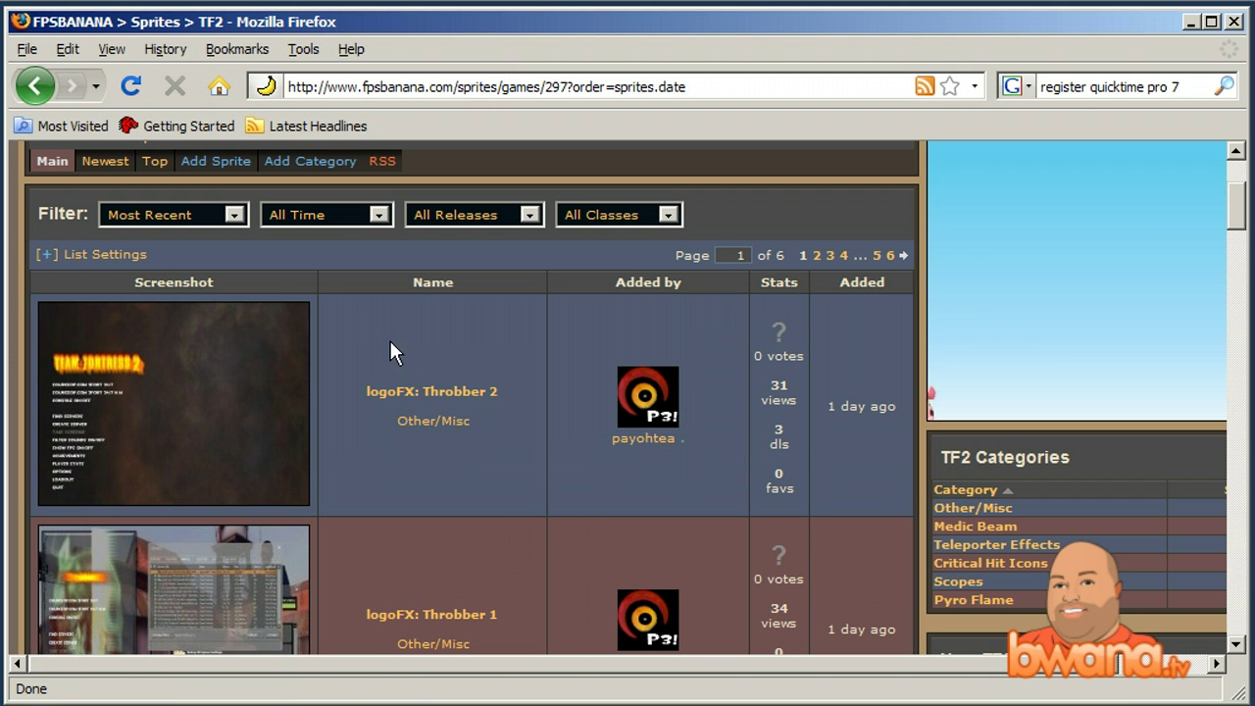
{"action": "scroll", "coordinate": [506, 366], "scroll_direction": "down", "scroll_amount": 3}
{"action": "scroll", "coordinate": [506, 364], "scroll_direction": "down", "scroll_amount": 3}
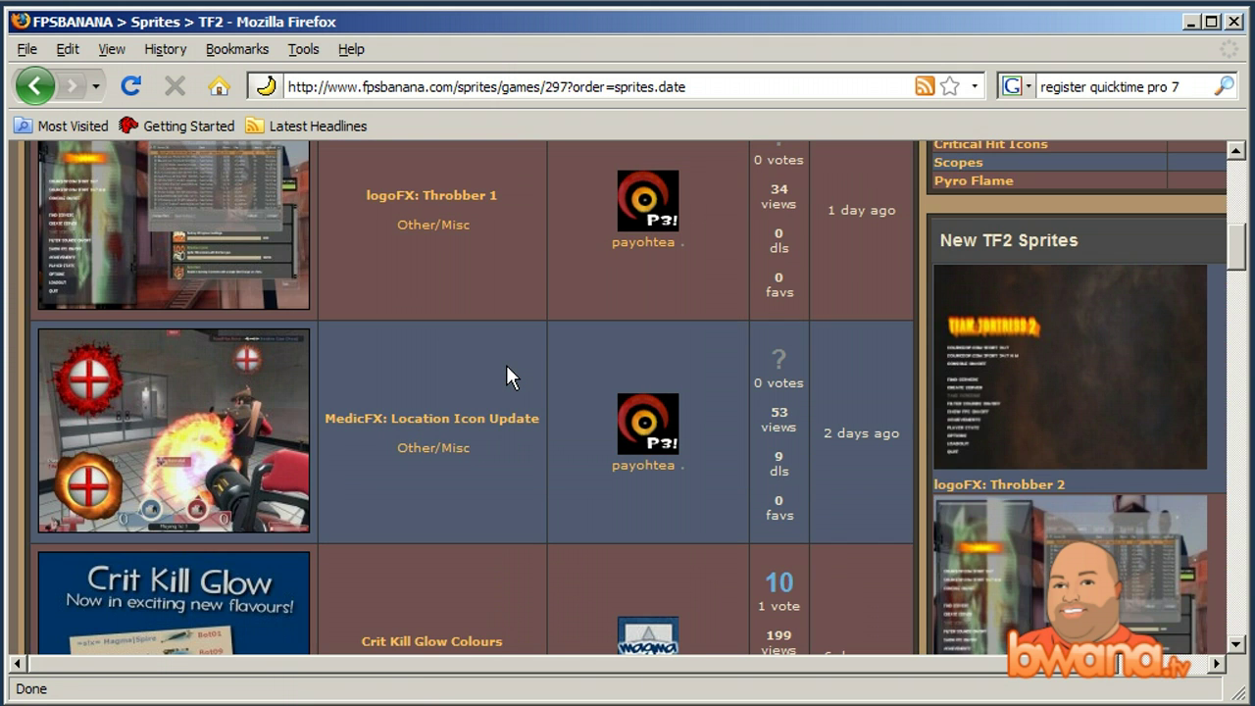
{"action": "scroll", "coordinate": [506, 365], "scroll_direction": "up", "scroll_amount": 10}
{"action": "left_click", "coordinate": [201, 431]}
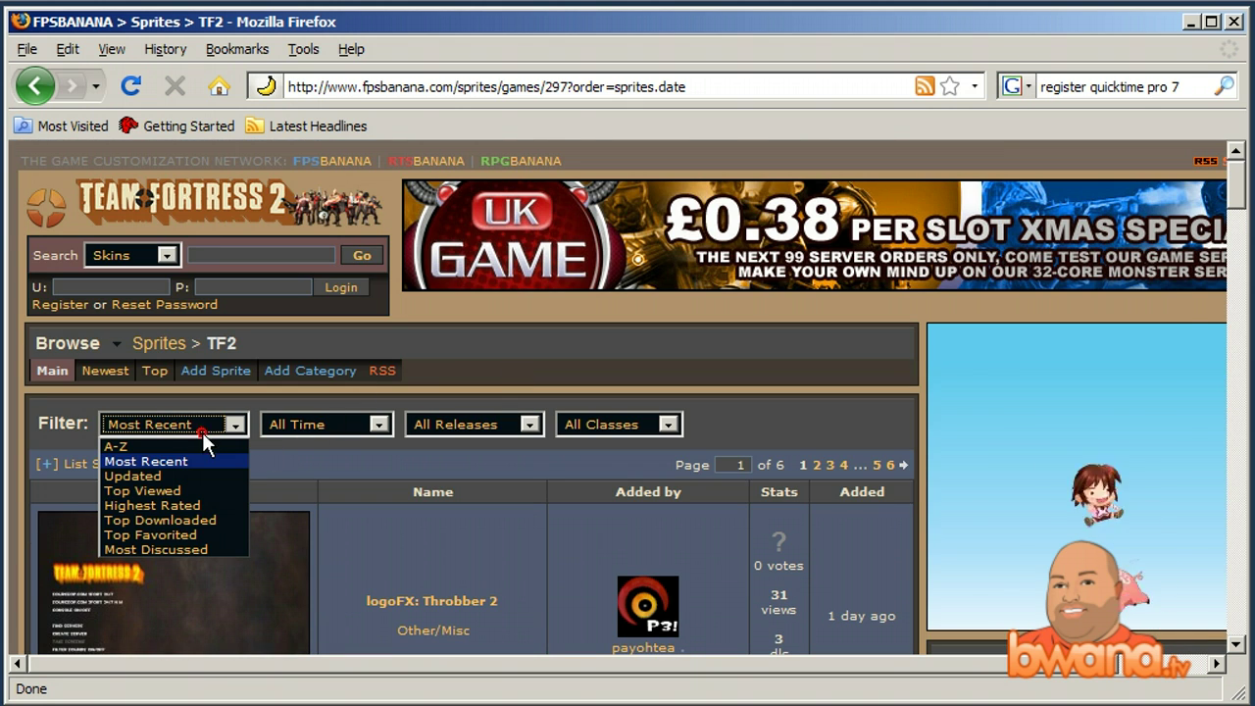
{"action": "left_click", "coordinate": [179, 506]}
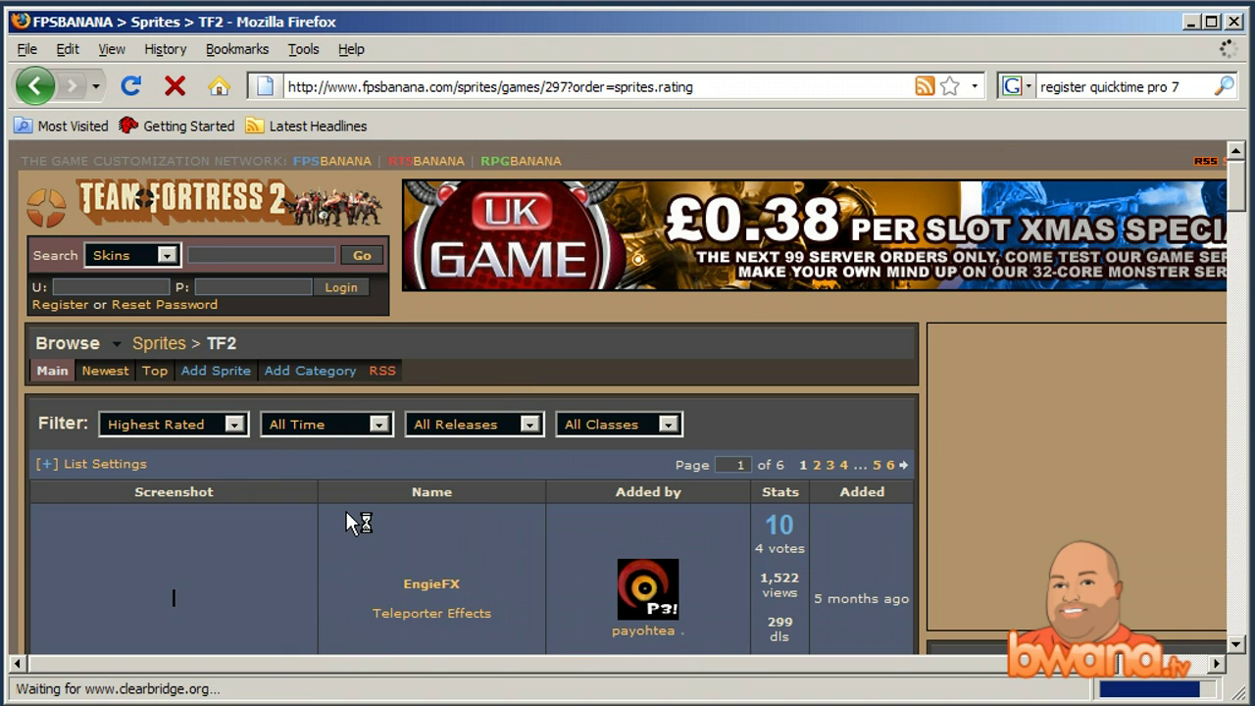
{"action": "scroll", "coordinate": [346, 510], "scroll_direction": "down", "scroll_amount": 3}
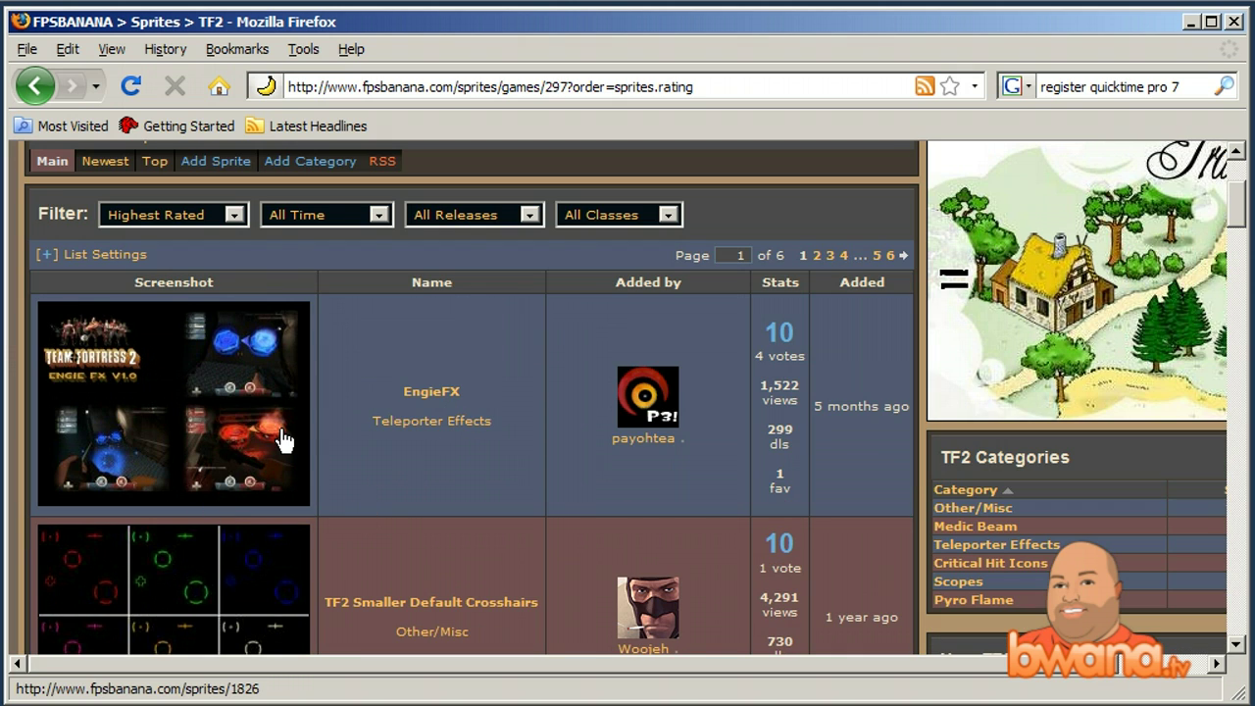
Open the EngieFX sprite's page, rated 10/10
{"action": "left_click", "coordinate": [243, 457]}
{"action": "scroll", "coordinate": [289, 453], "scroll_direction": "down", "scroll_amount": 8}
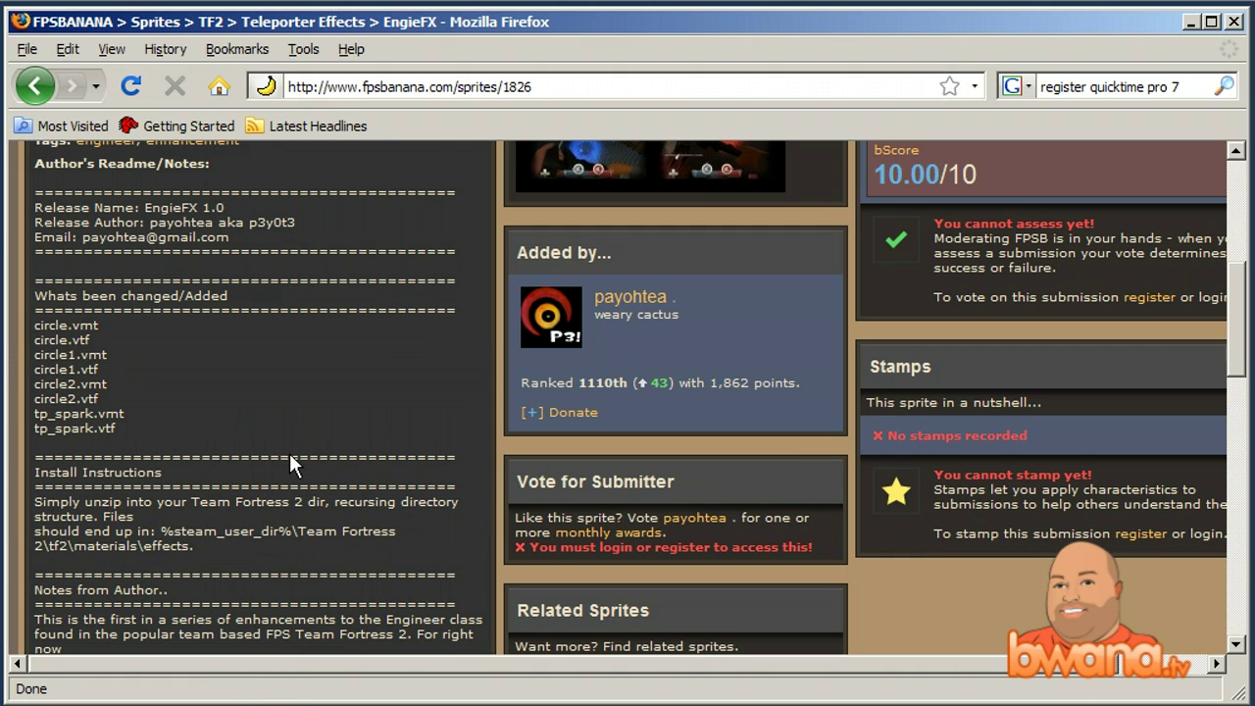
{"action": "scroll", "coordinate": [289, 452], "scroll_direction": "up", "scroll_amount": 8}
View the EngieFX screenshot at full size in a new tab, then close that tab
{"action": "left_click", "coordinate": [528, 501]}
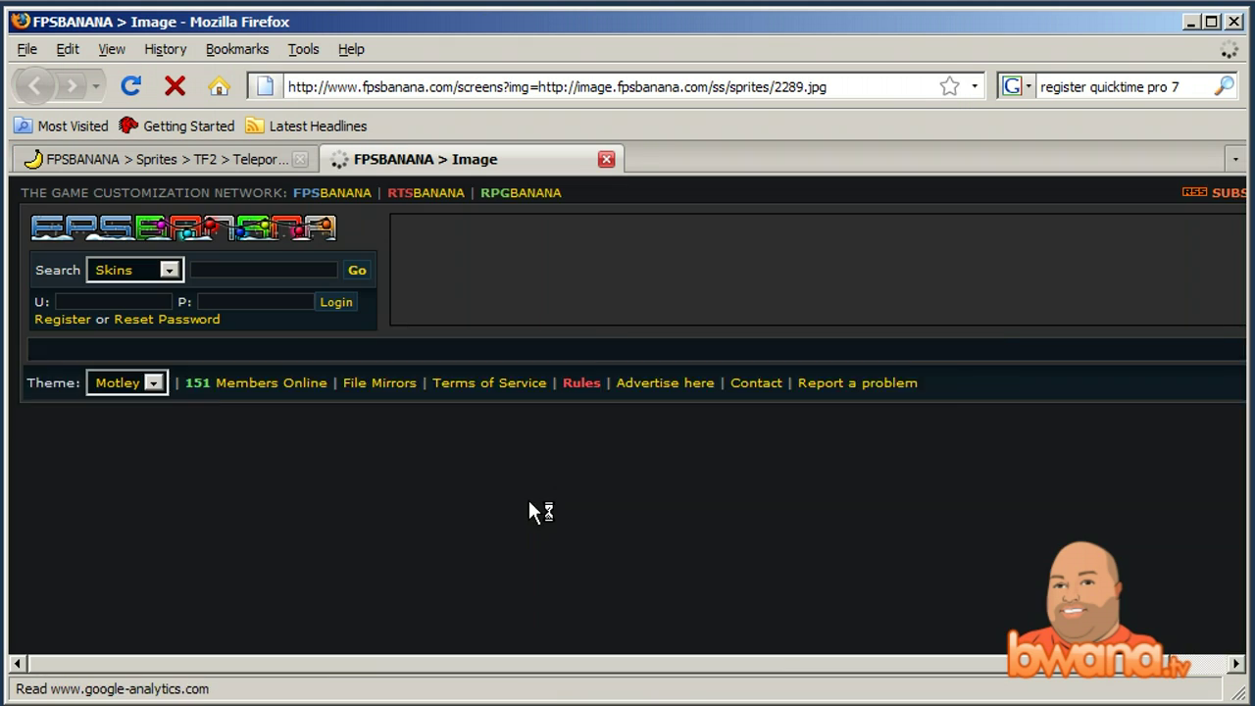
{"action": "scroll", "coordinate": [527, 496], "scroll_direction": "down", "scroll_amount": 5}
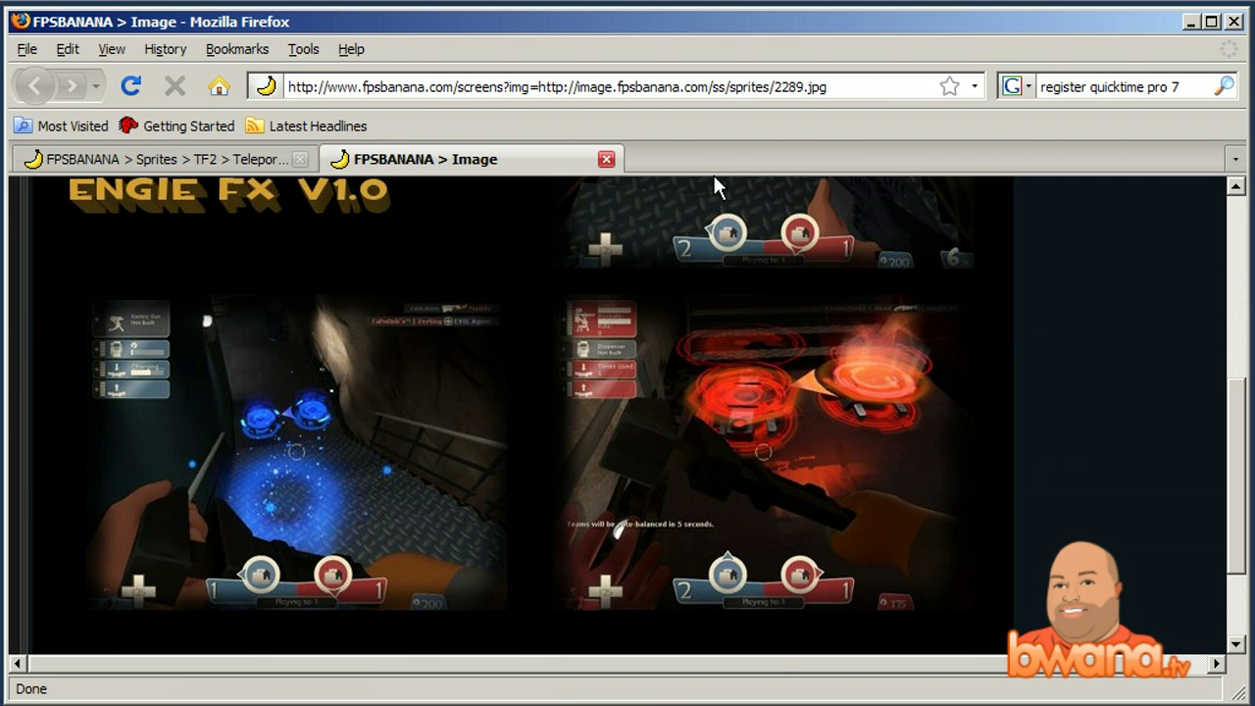
{"action": "left_click", "coordinate": [607, 160]}
{"action": "scroll", "coordinate": [472, 424], "scroll_direction": "down", "scroll_amount": 10}
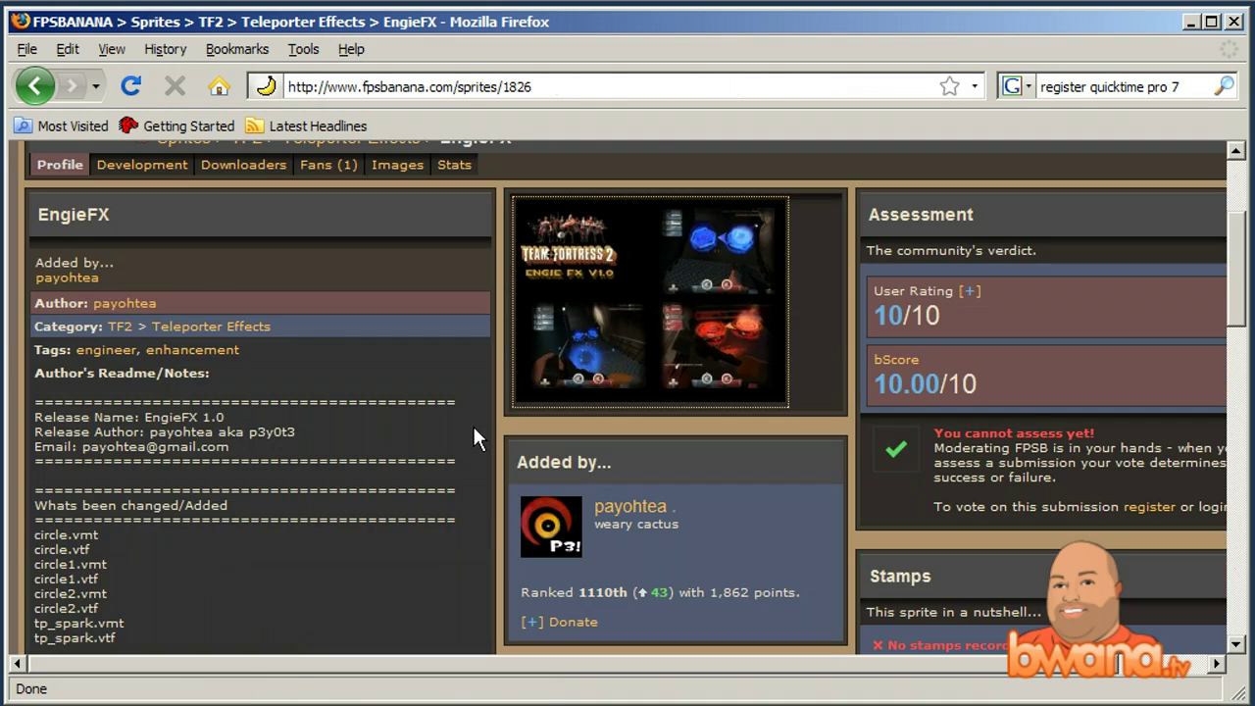
{"action": "scroll", "coordinate": [407, 394], "scroll_direction": "up", "scroll_amount": 10}
Go back to the Highest Rated TF2 Sprites listing, page 1 of 6
{"action": "left_click", "coordinate": [35, 85]}
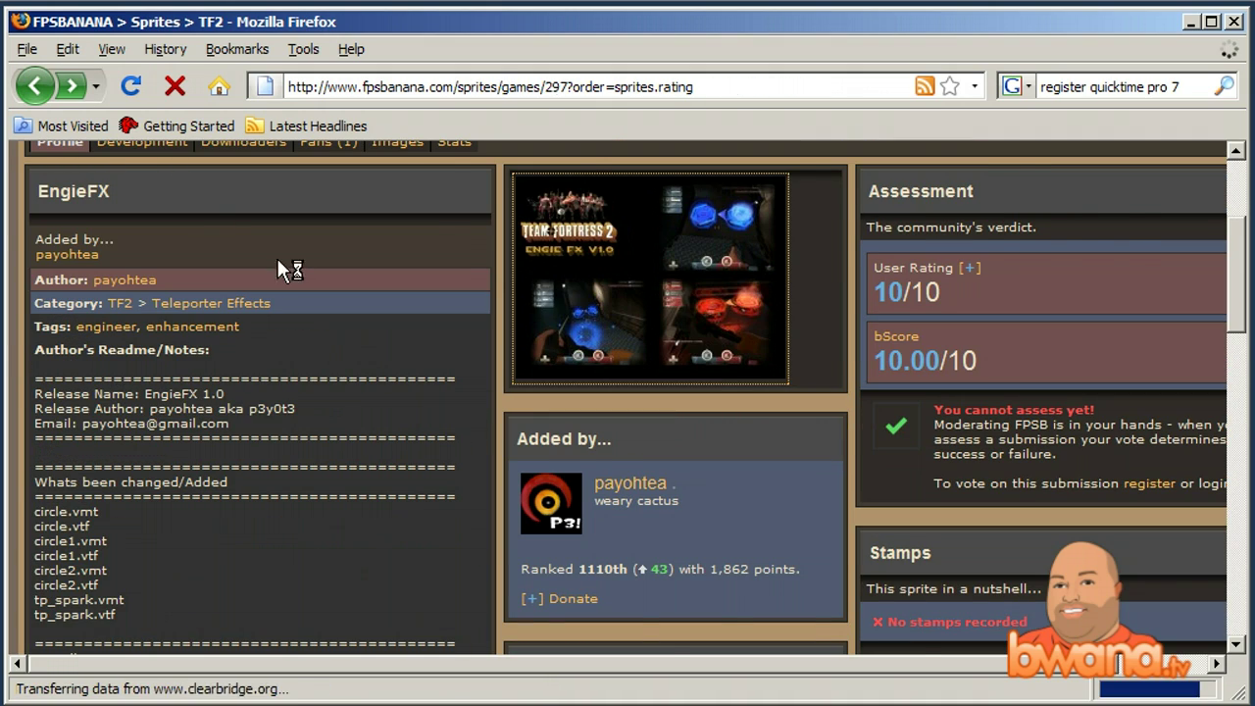
{"action": "scroll", "coordinate": [388, 486], "scroll_direction": "down", "scroll_amount": 7}
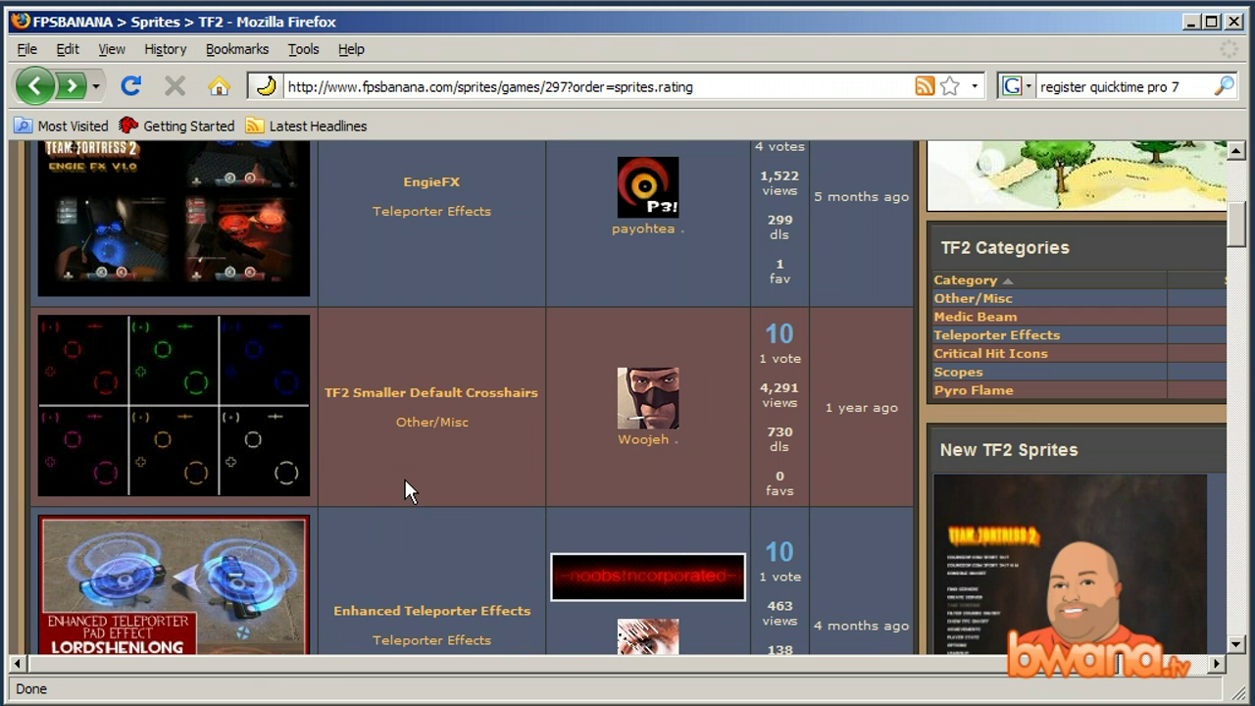
{"action": "scroll", "coordinate": [405, 479], "scroll_direction": "down", "scroll_amount": 10}
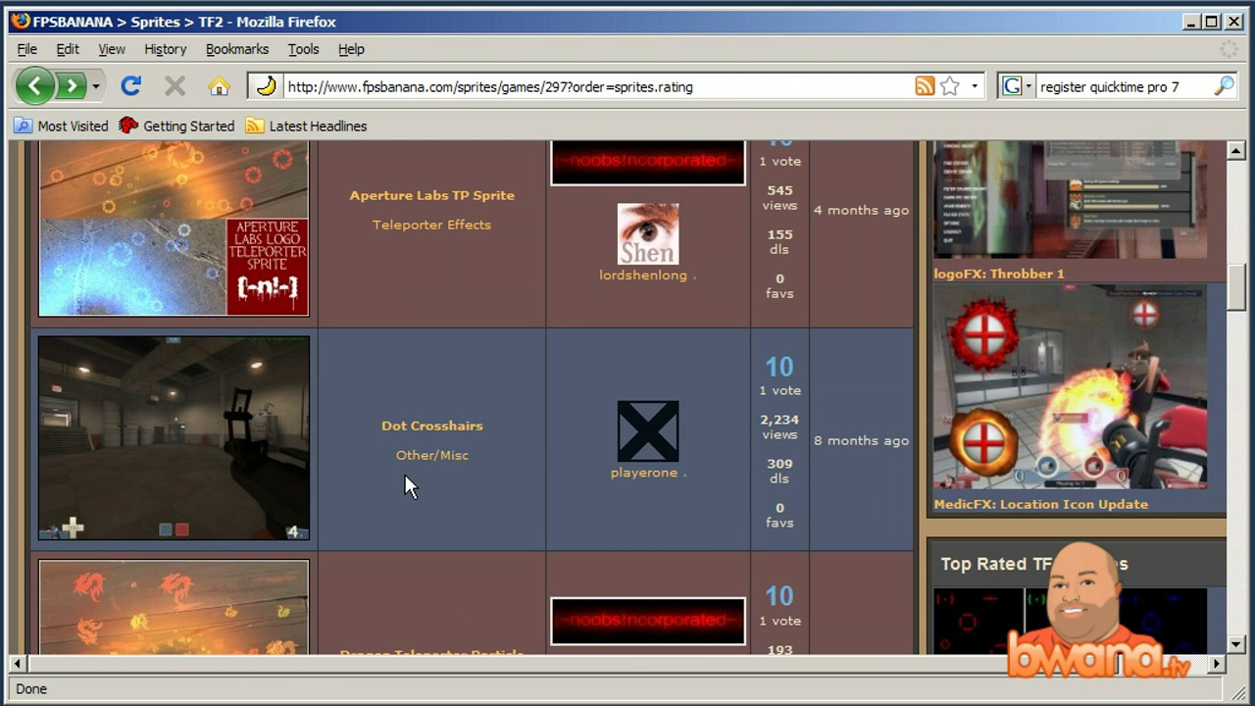
{"action": "scroll", "coordinate": [402, 474], "scroll_direction": "up", "scroll_amount": 3}
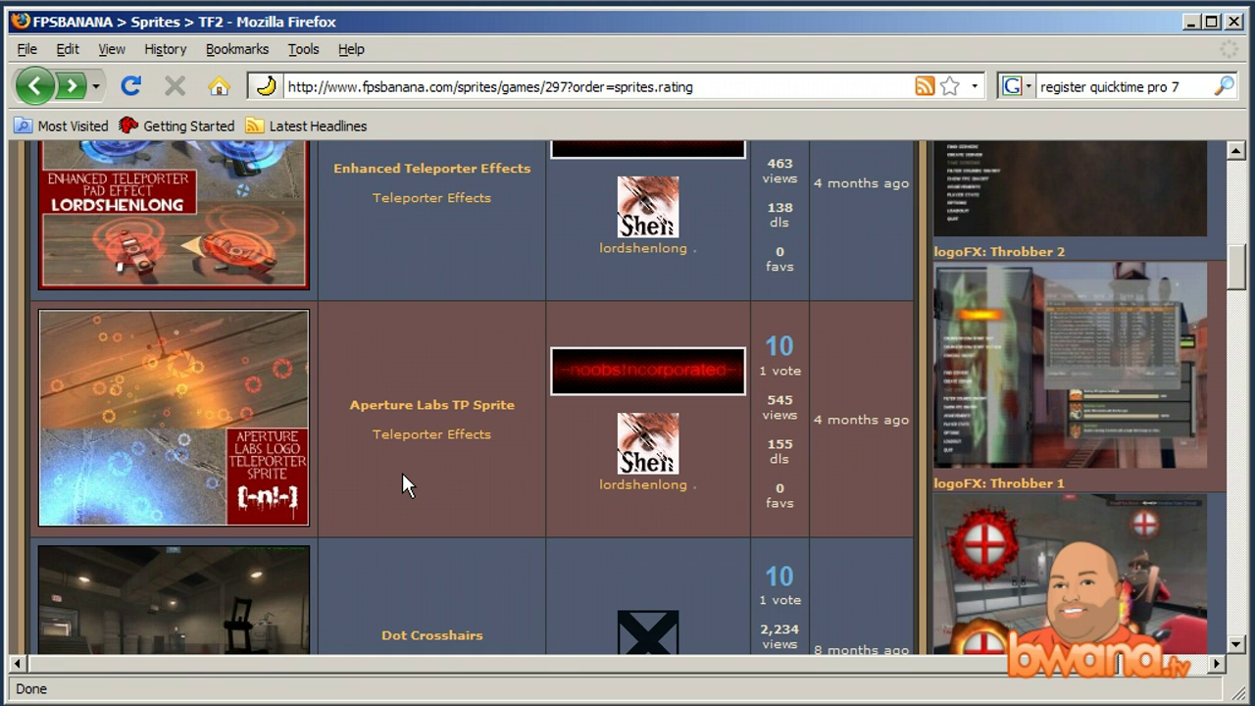
Scroll down through the highest-rated sprite entries and back up to the top
{"action": "scroll", "coordinate": [402, 475], "scroll_direction": "down", "scroll_amount": 3}
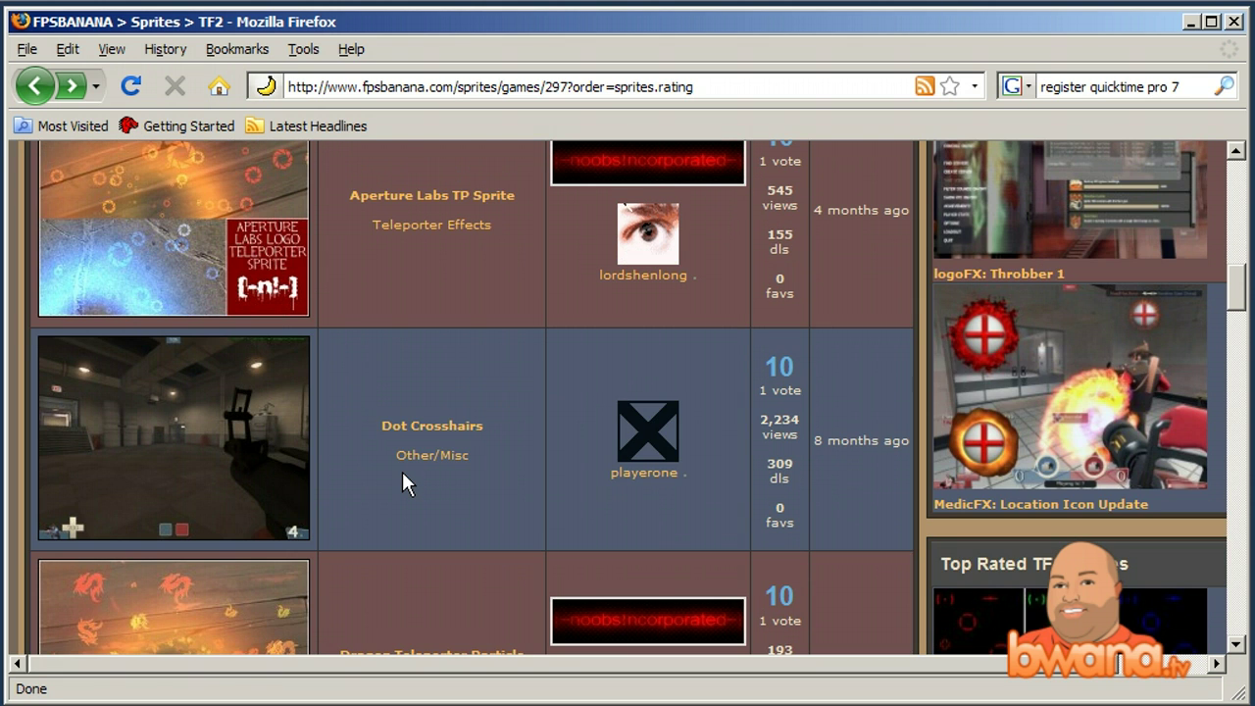
{"action": "scroll", "coordinate": [402, 476], "scroll_direction": "down", "scroll_amount": 3}
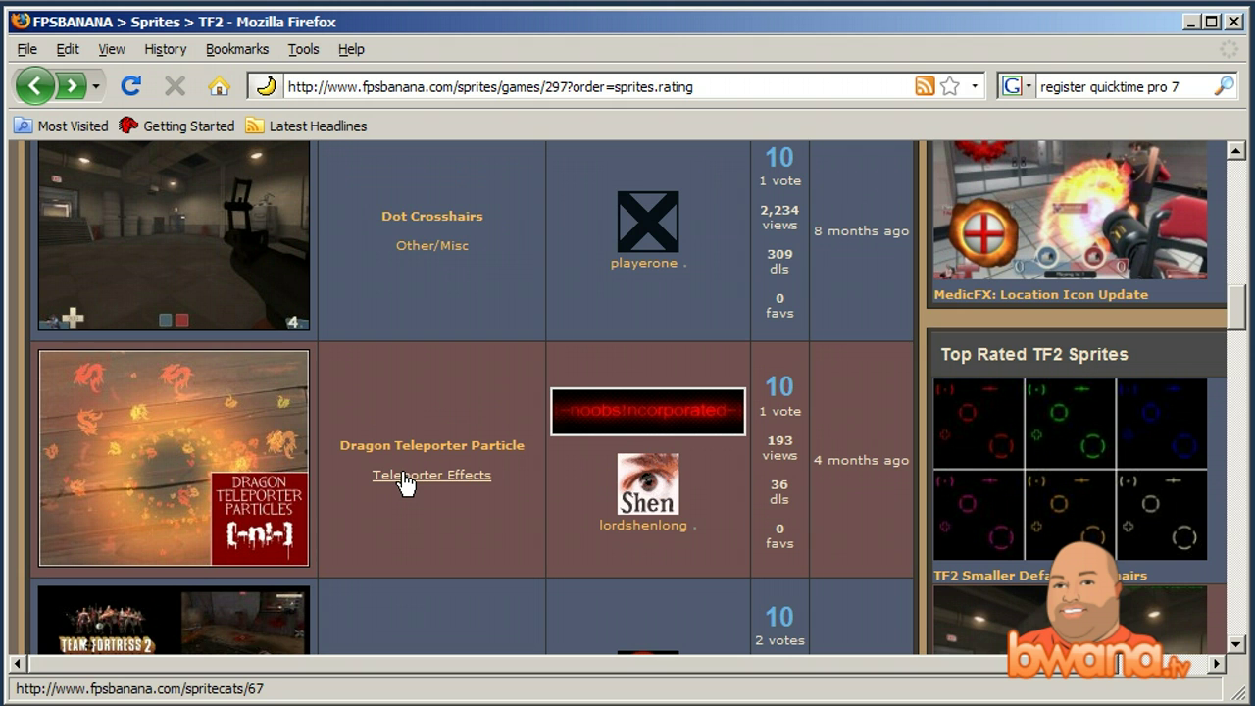
{"action": "scroll", "coordinate": [405, 480], "scroll_direction": "down", "scroll_amount": 3}
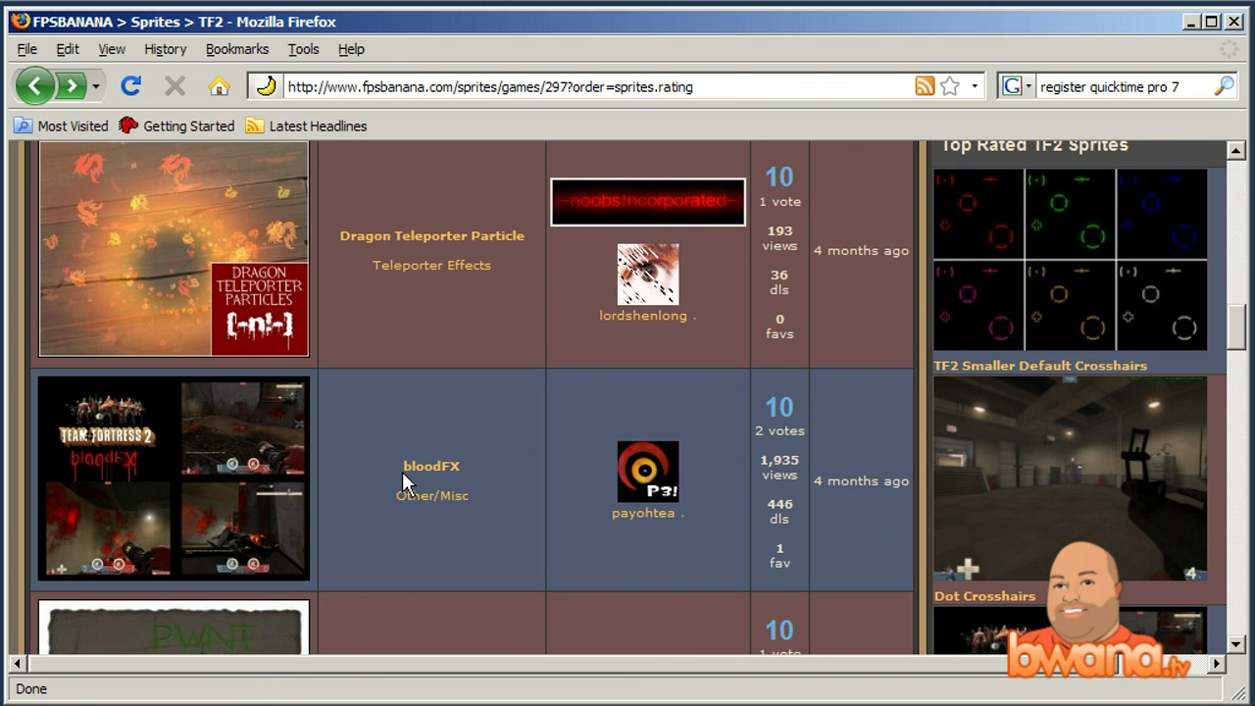
{"action": "scroll", "coordinate": [402, 472], "scroll_direction": "down", "scroll_amount": 3}
{"action": "scroll", "coordinate": [402, 472], "scroll_direction": "down", "scroll_amount": 3}
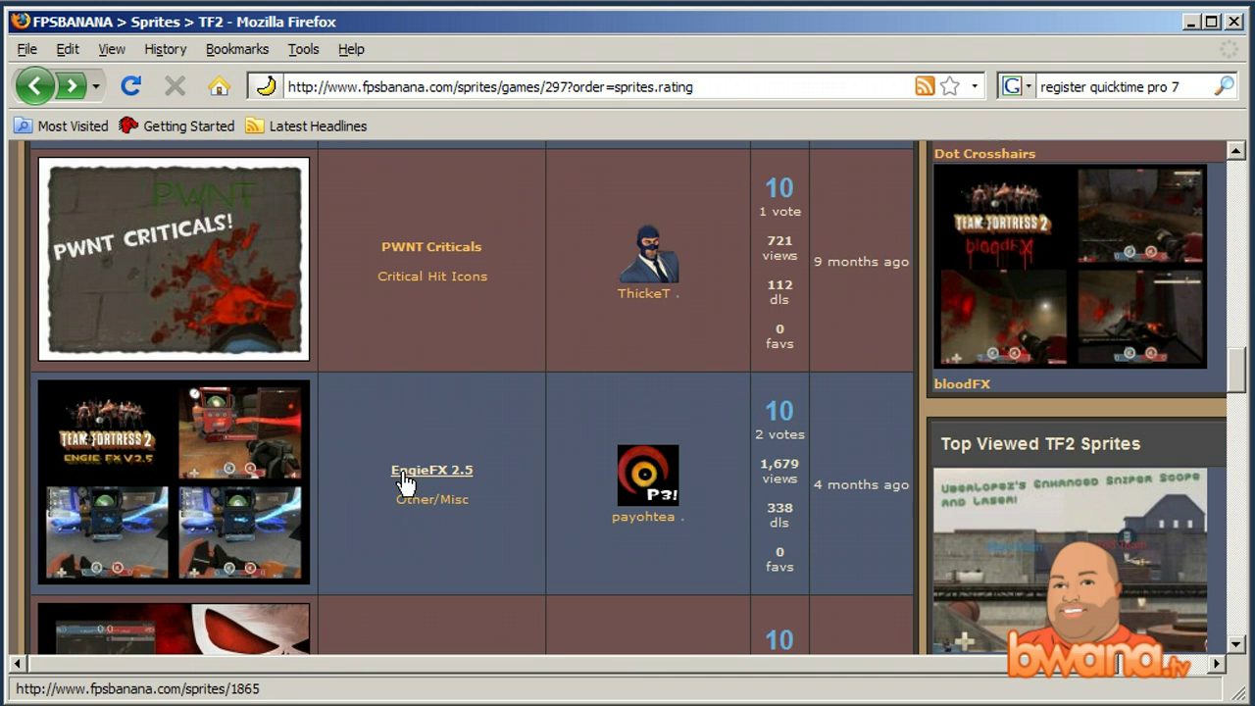
{"action": "scroll", "coordinate": [405, 483], "scroll_direction": "down", "scroll_amount": 6}
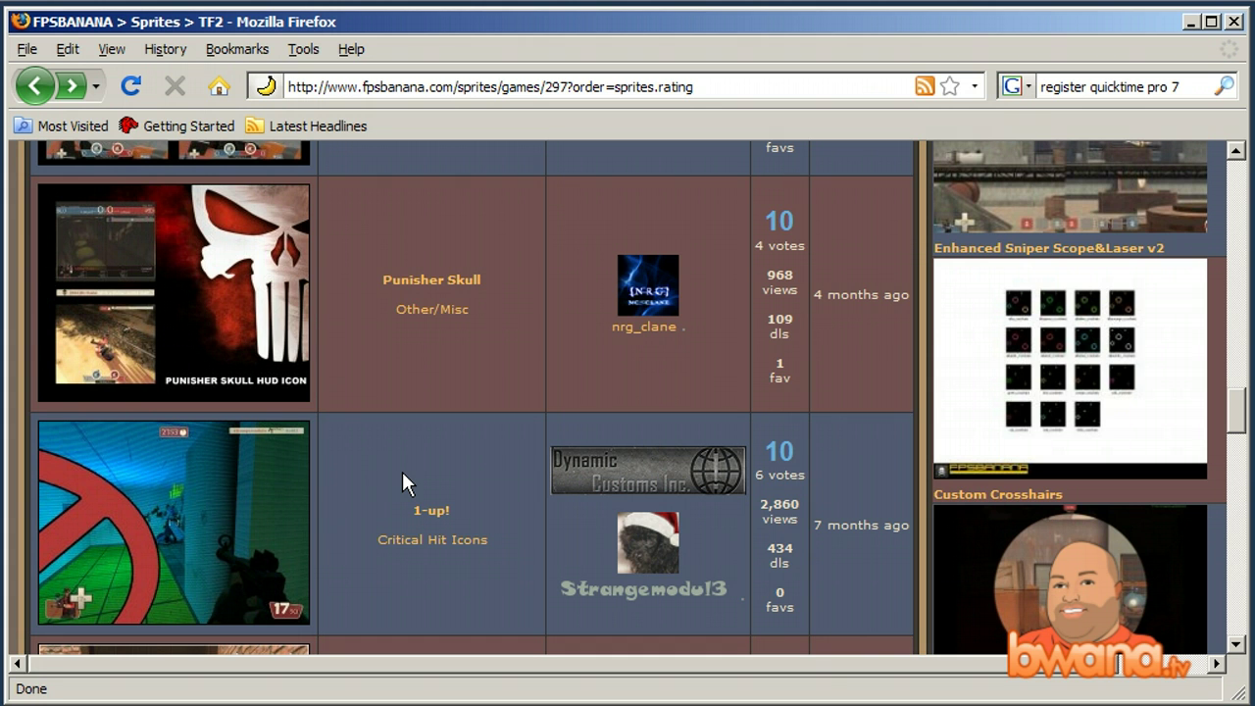
{"action": "scroll", "coordinate": [402, 471], "scroll_direction": "down", "scroll_amount": 6}
{"action": "scroll", "coordinate": [402, 471], "scroll_direction": "down", "scroll_amount": 6}
{"action": "scroll", "coordinate": [402, 471], "scroll_direction": "down", "scroll_amount": 5}
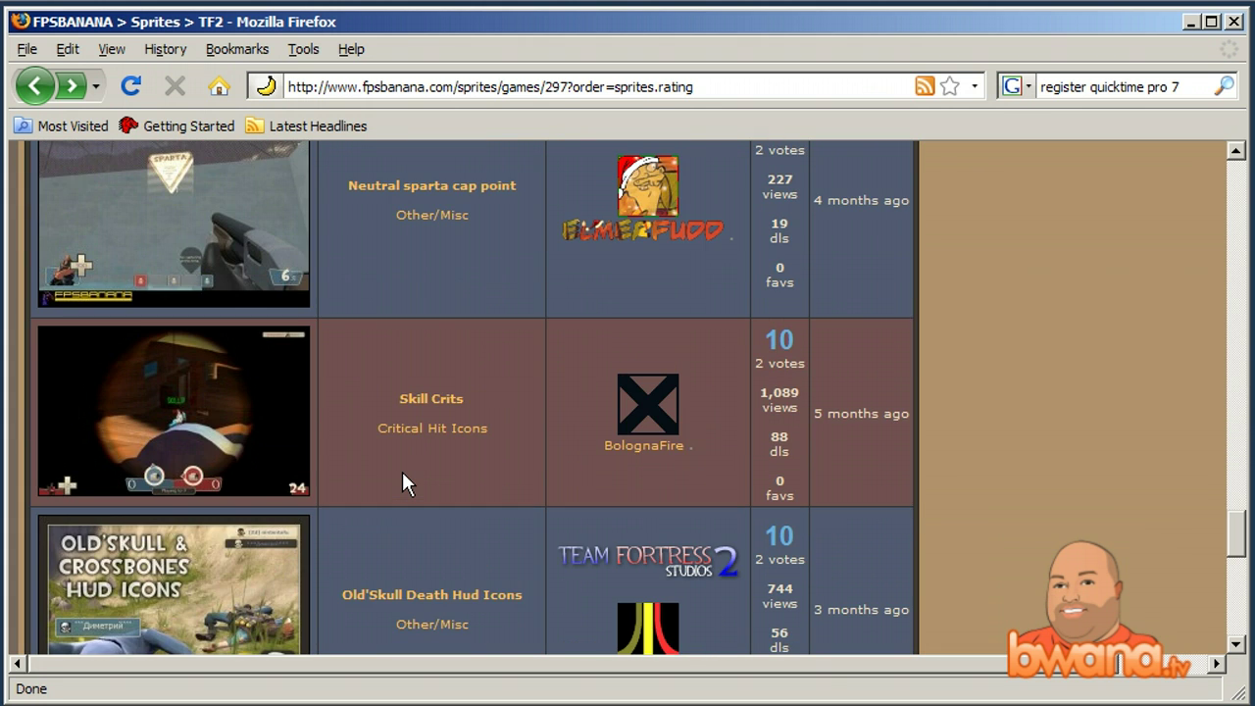
{"action": "scroll", "coordinate": [402, 481], "scroll_direction": "down", "scroll_amount": 6}
{"action": "scroll", "coordinate": [402, 471], "scroll_direction": "up", "scroll_amount": 20}
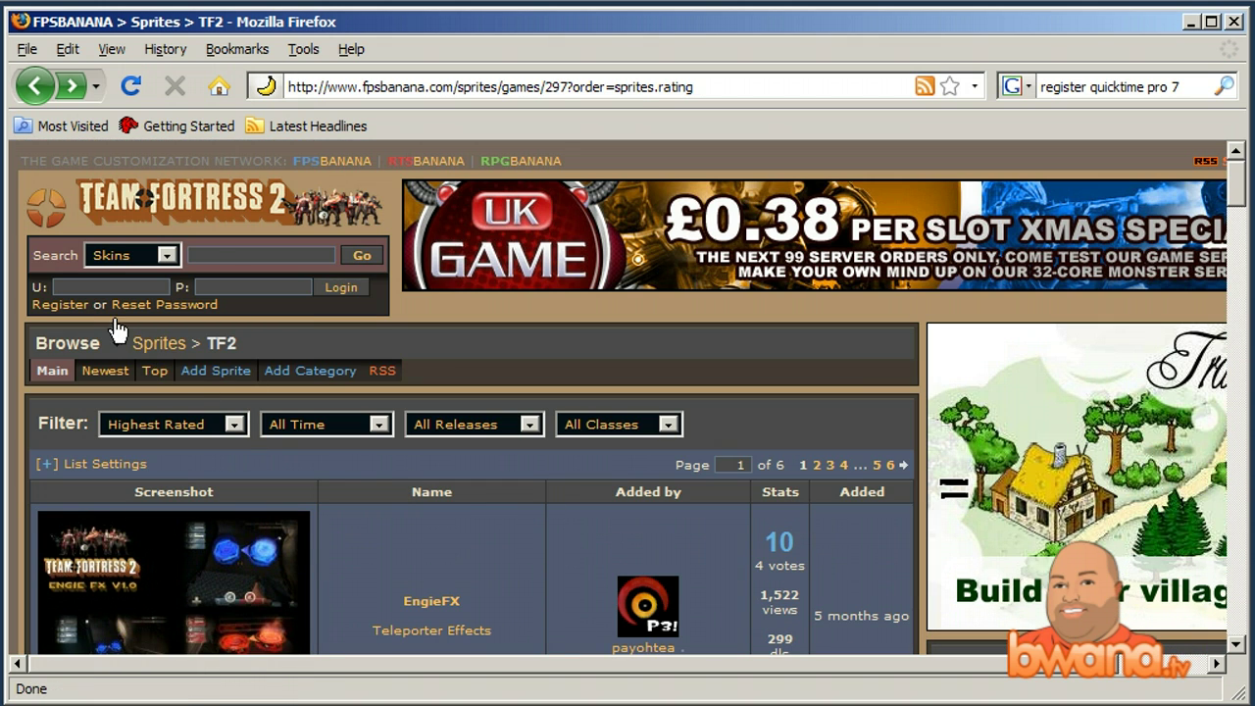
{"action": "left_click", "coordinate": [108, 208]}
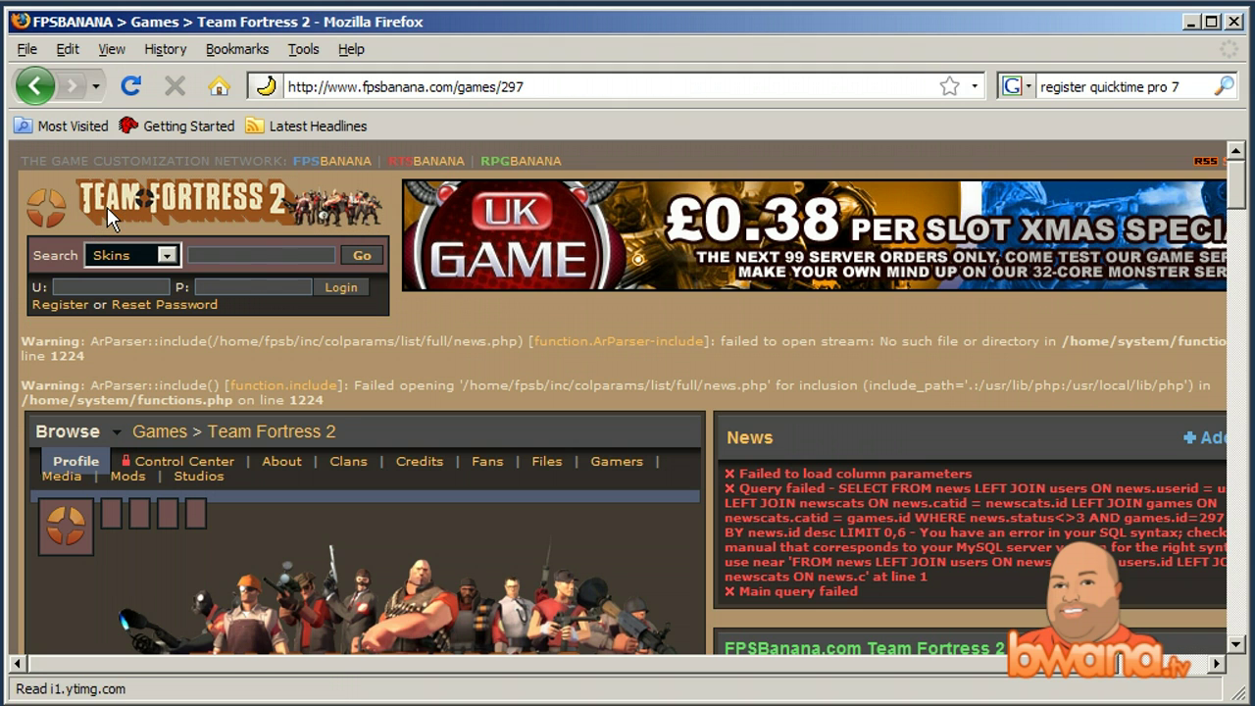
{"action": "scroll", "coordinate": [340, 400], "scroll_direction": "down", "scroll_amount": 8}
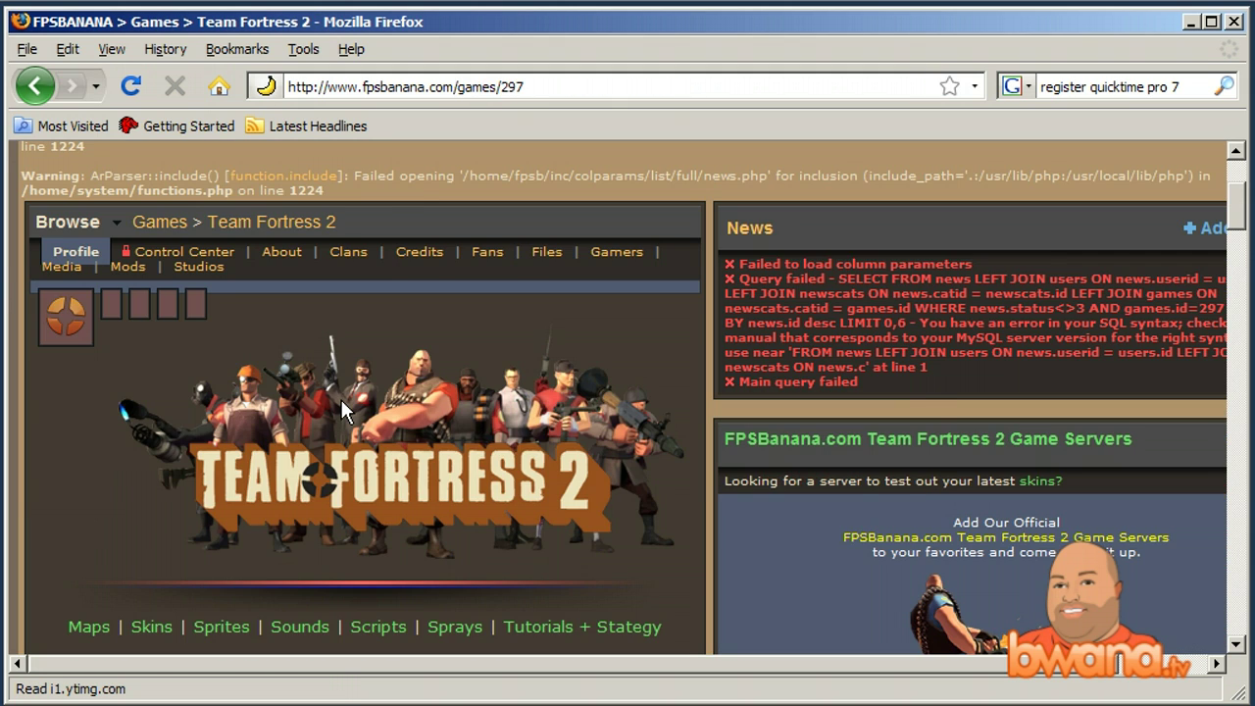
{"action": "scroll", "coordinate": [341, 400], "scroll_direction": "down", "scroll_amount": 4}
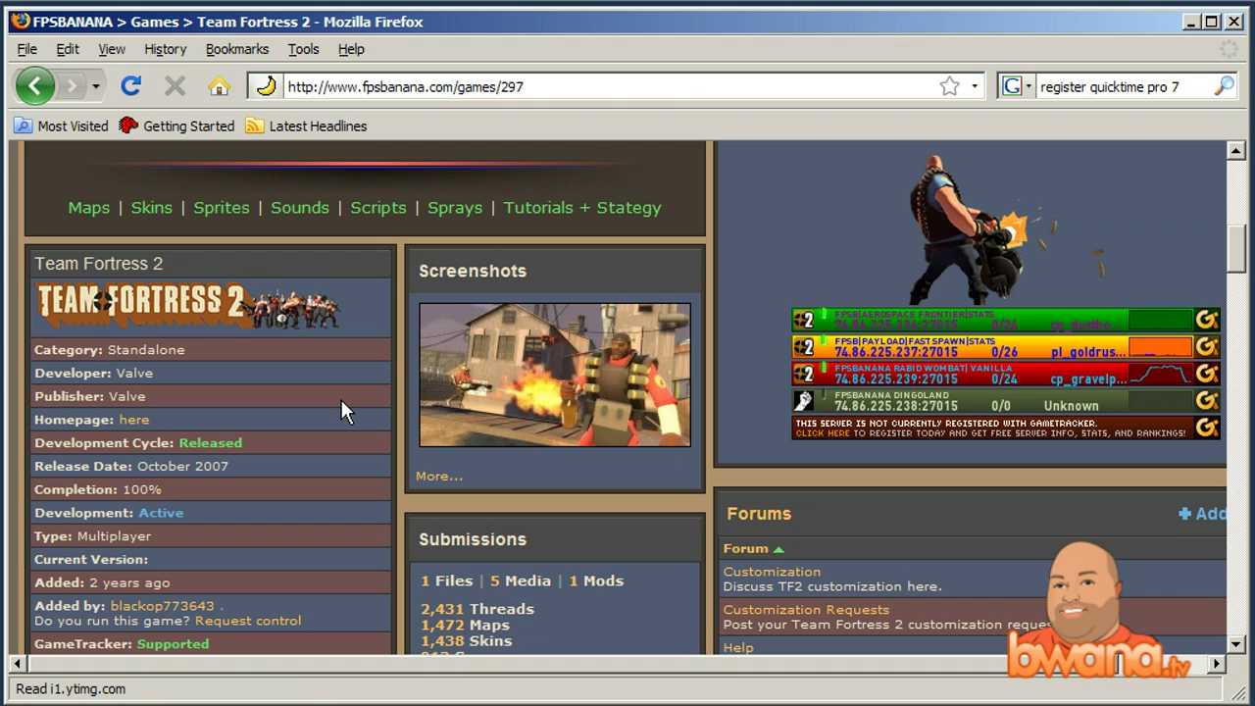
{"action": "scroll", "coordinate": [340, 398], "scroll_direction": "down", "scroll_amount": 15}
{"action": "scroll", "coordinate": [340, 397], "scroll_direction": "down", "scroll_amount": 9}
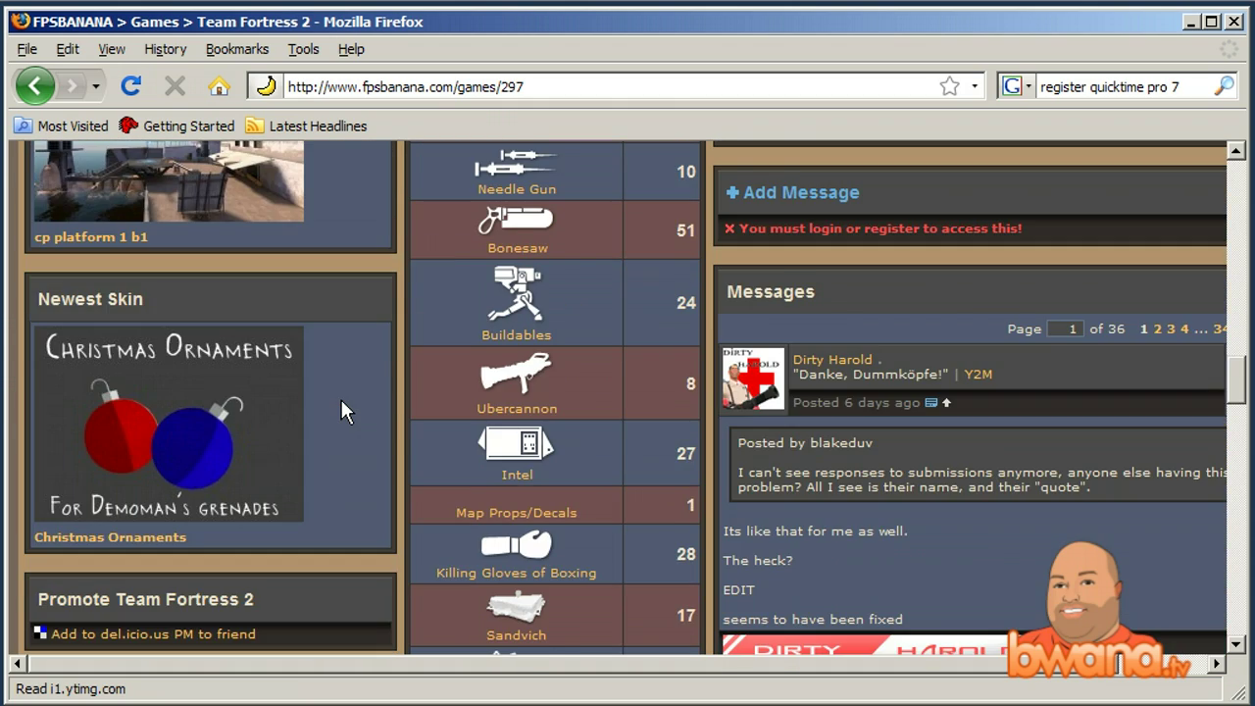
{"action": "scroll", "coordinate": [340, 397], "scroll_direction": "down", "scroll_amount": 7}
{"action": "scroll", "coordinate": [341, 400], "scroll_direction": "down", "scroll_amount": 16}
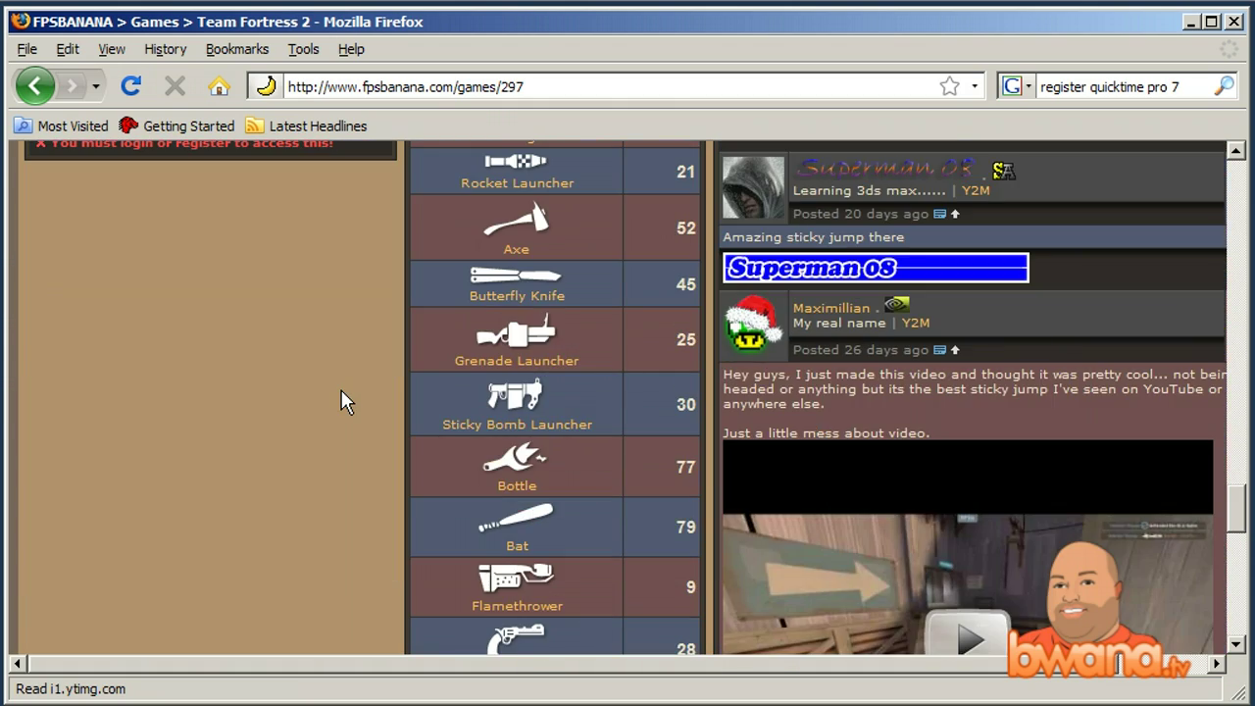
{"action": "scroll", "coordinate": [341, 400], "scroll_direction": "down", "scroll_amount": 20}
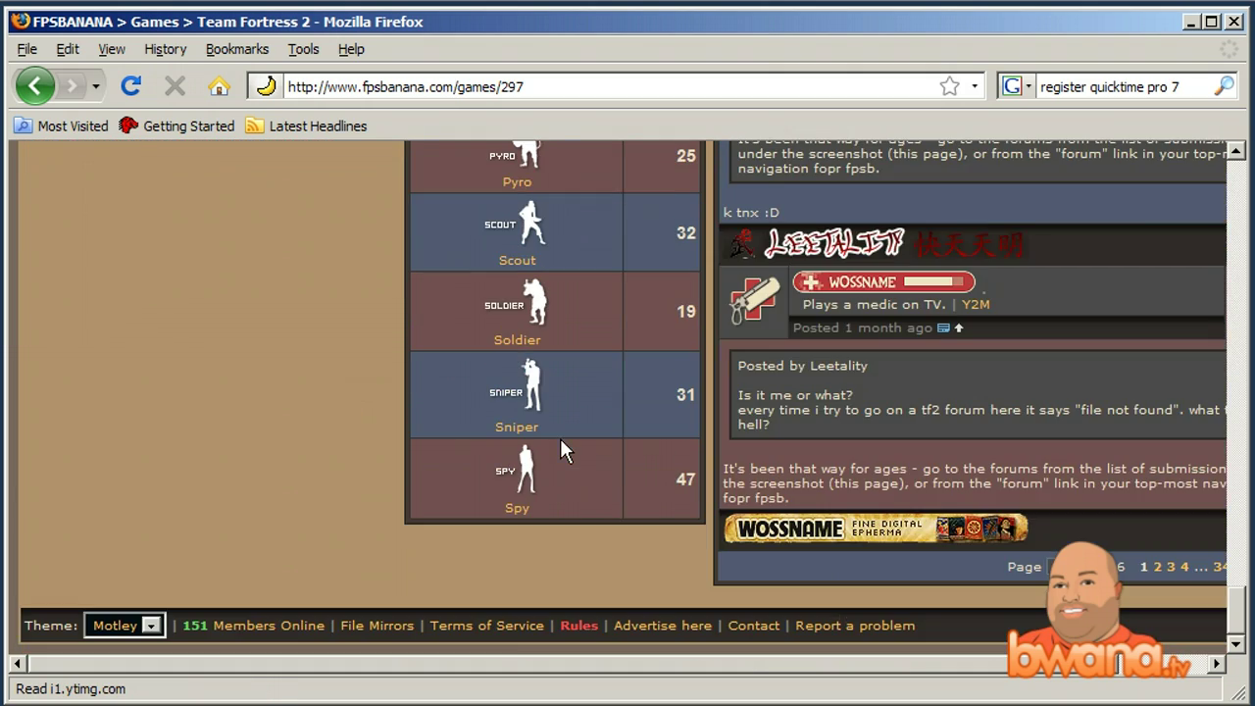
{"action": "scroll", "coordinate": [530, 456], "scroll_direction": "up", "scroll_amount": 20}
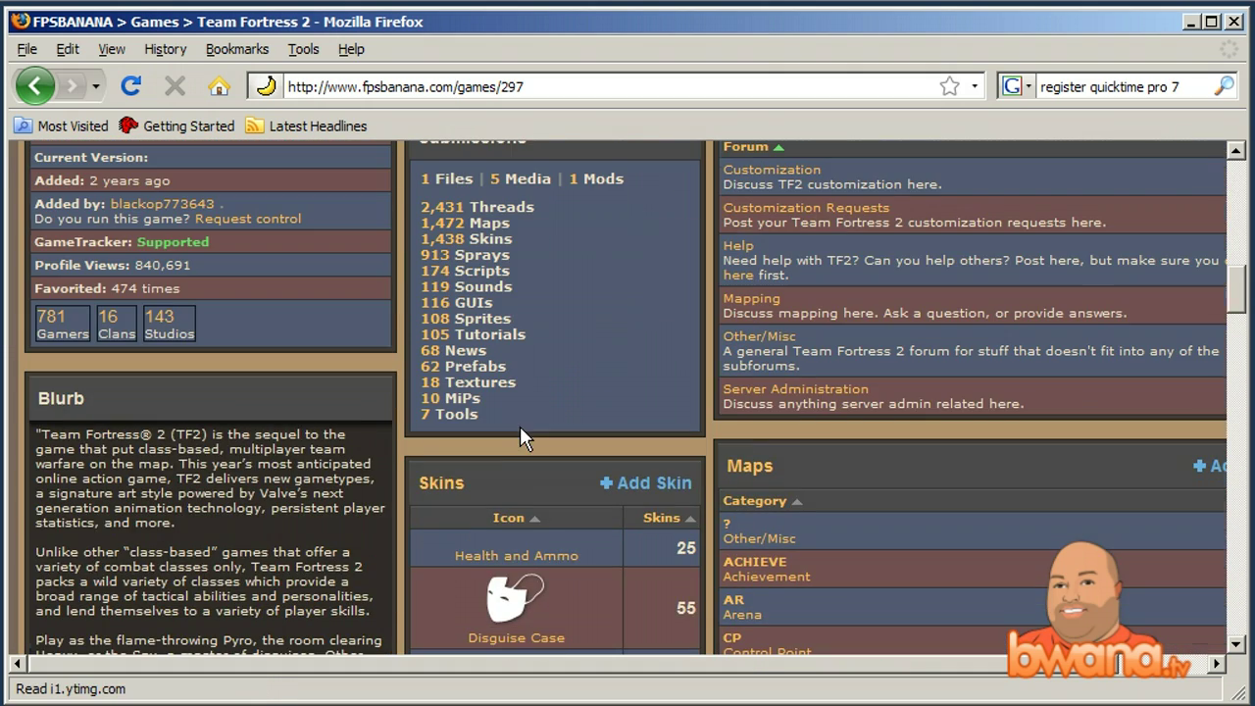
{"action": "scroll", "coordinate": [501, 477], "scroll_direction": "down", "scroll_amount": 3}
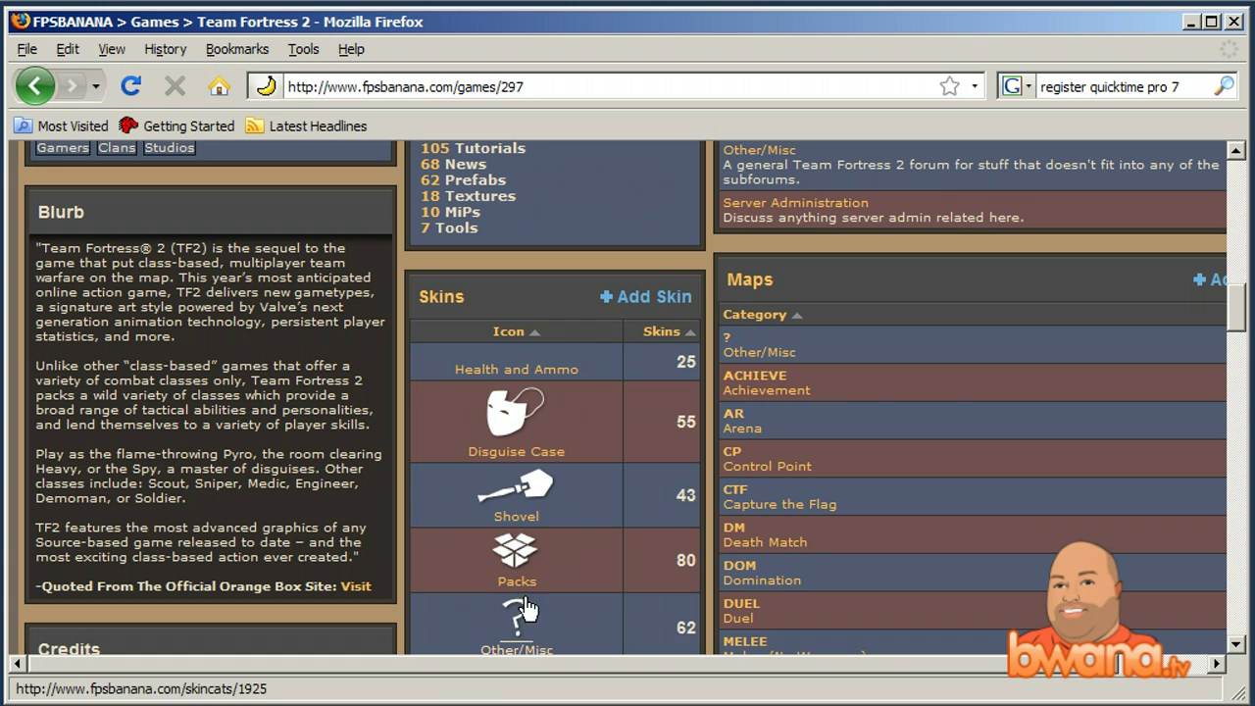
Browse the A-Z TF2 Other/Misc skins listing, led by 2x Dirty Bomb Cart, and open its sort dropdown
{"action": "left_click", "coordinate": [523, 626]}
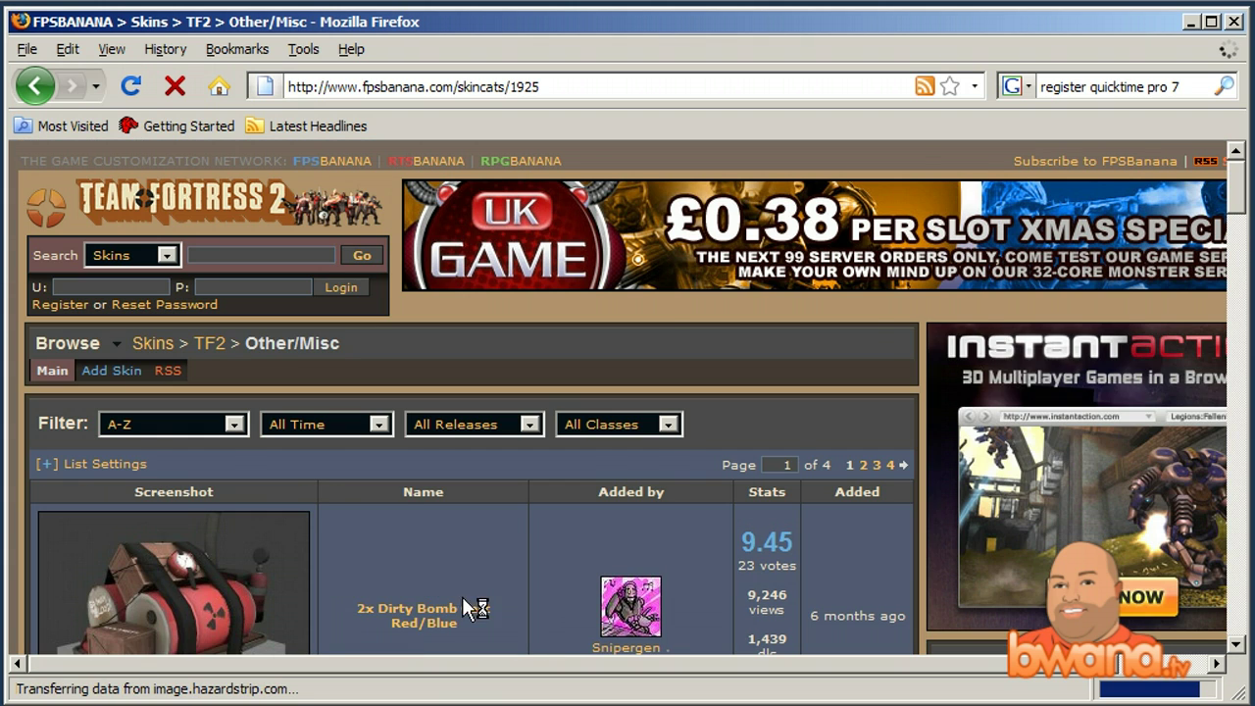
{"action": "scroll", "coordinate": [406, 478], "scroll_direction": "down", "scroll_amount": 18}
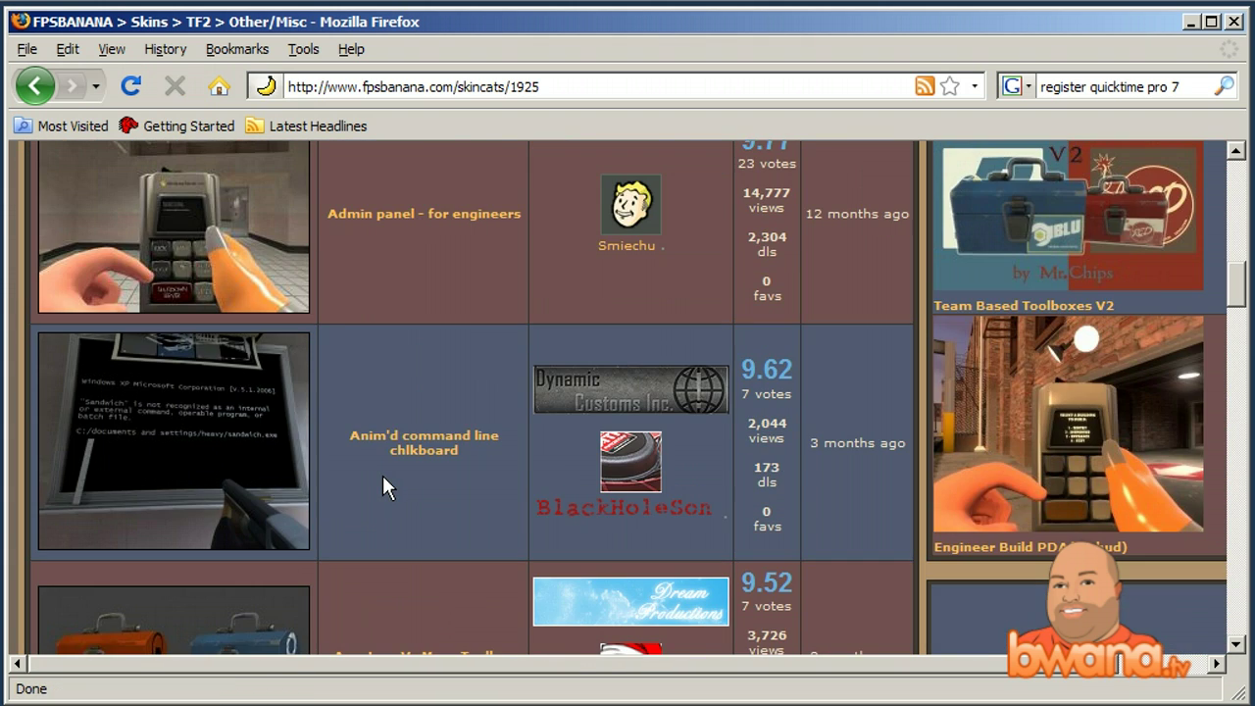
{"action": "scroll", "coordinate": [384, 481], "scroll_direction": "down", "scroll_amount": 14}
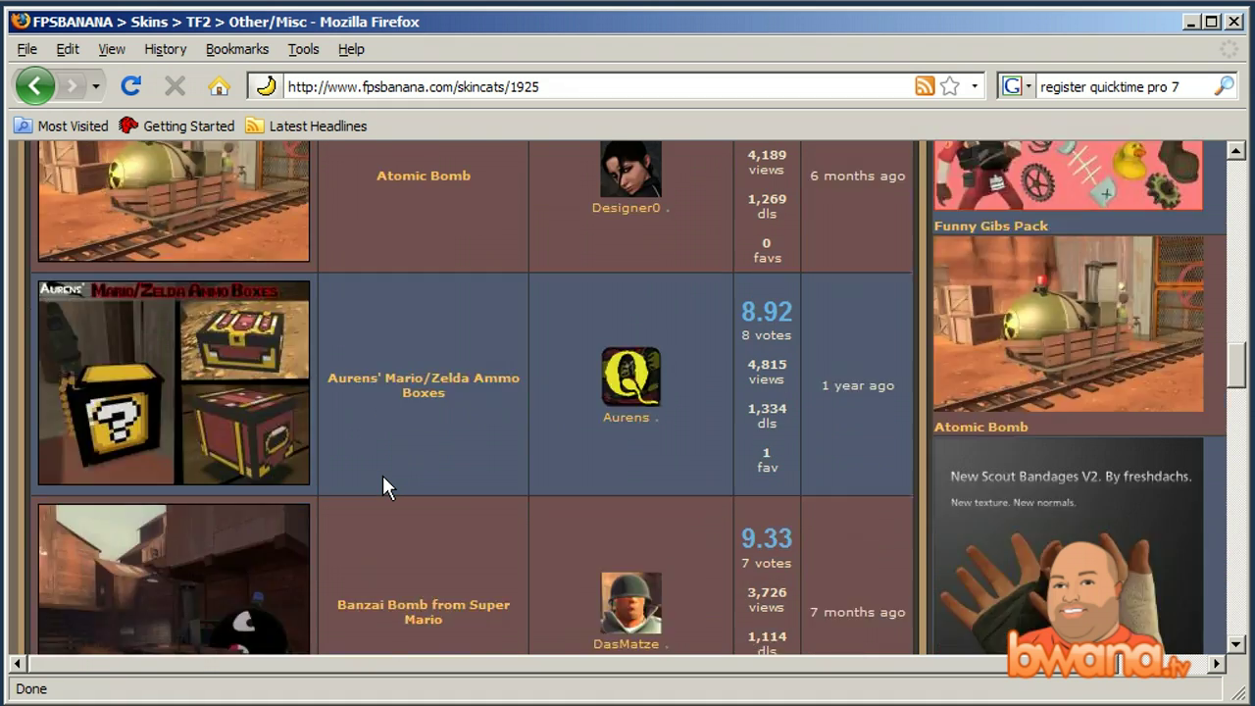
{"action": "scroll", "coordinate": [382, 478], "scroll_direction": "down", "scroll_amount": 14}
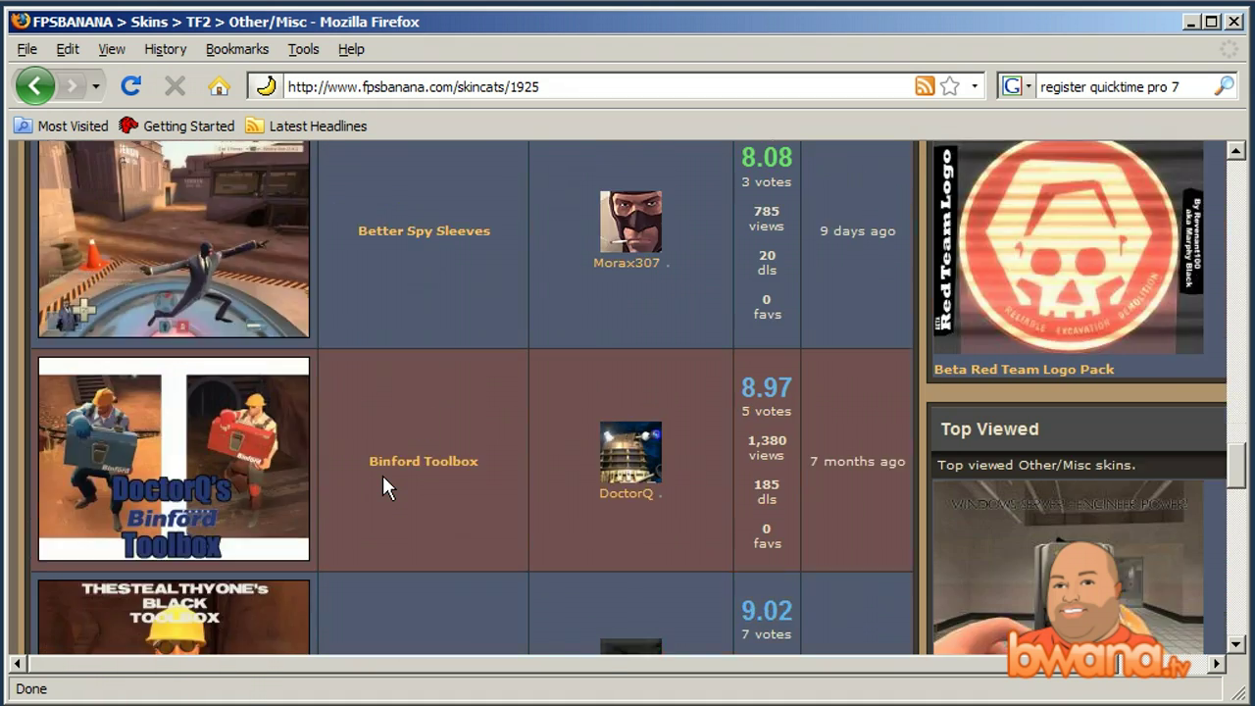
{"action": "scroll", "coordinate": [382, 474], "scroll_direction": "down", "scroll_amount": 12}
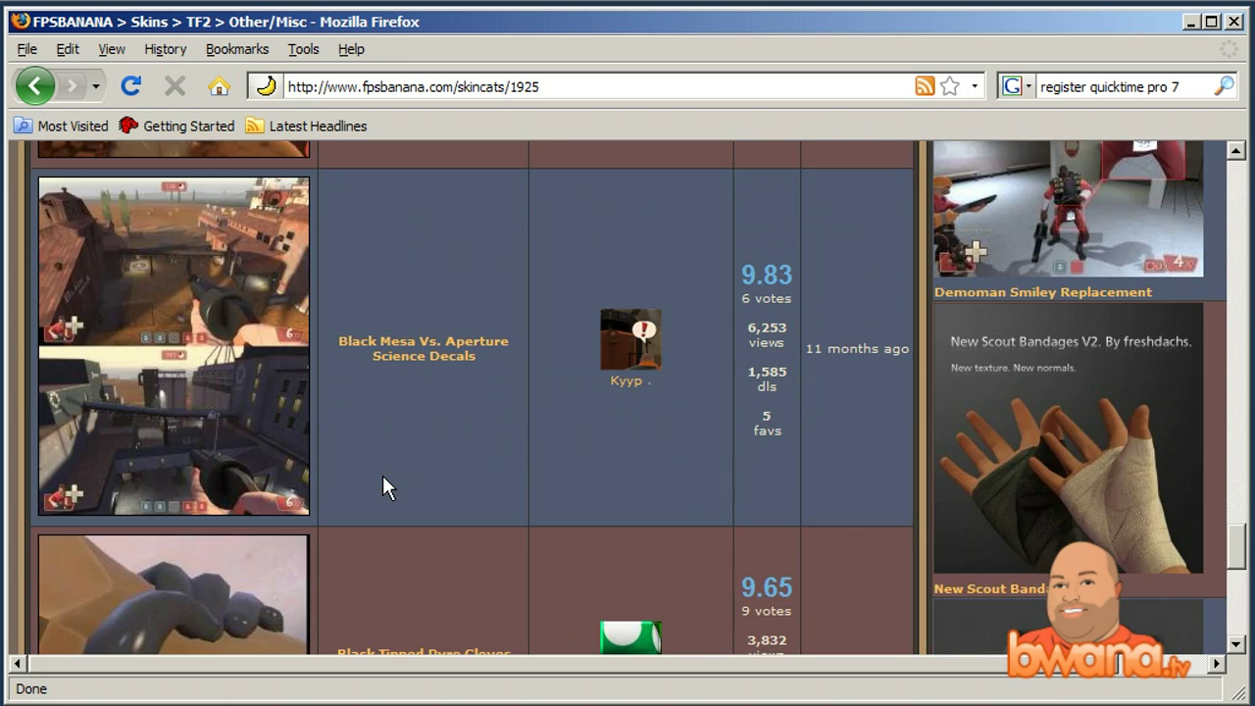
{"action": "scroll", "coordinate": [383, 474], "scroll_direction": "up", "scroll_amount": 20}
{"action": "scroll", "coordinate": [378, 486], "scroll_direction": "up", "scroll_amount": 10}
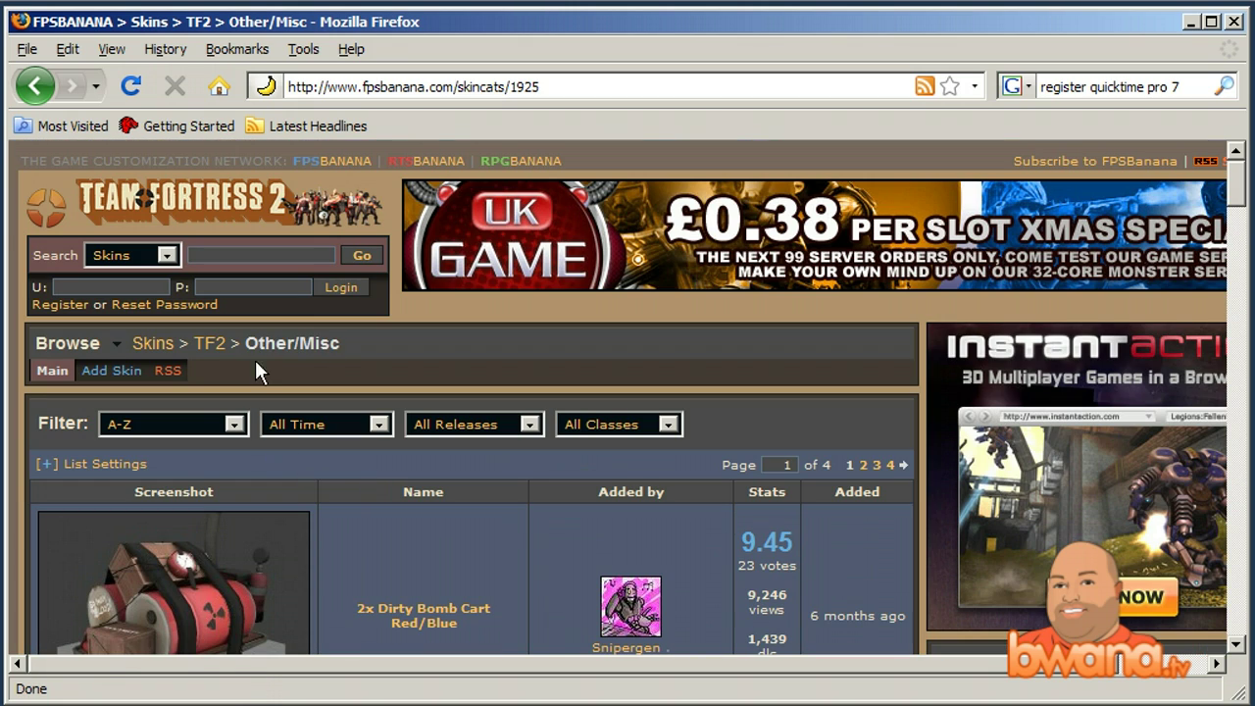
{"action": "left_click", "coordinate": [219, 419]}
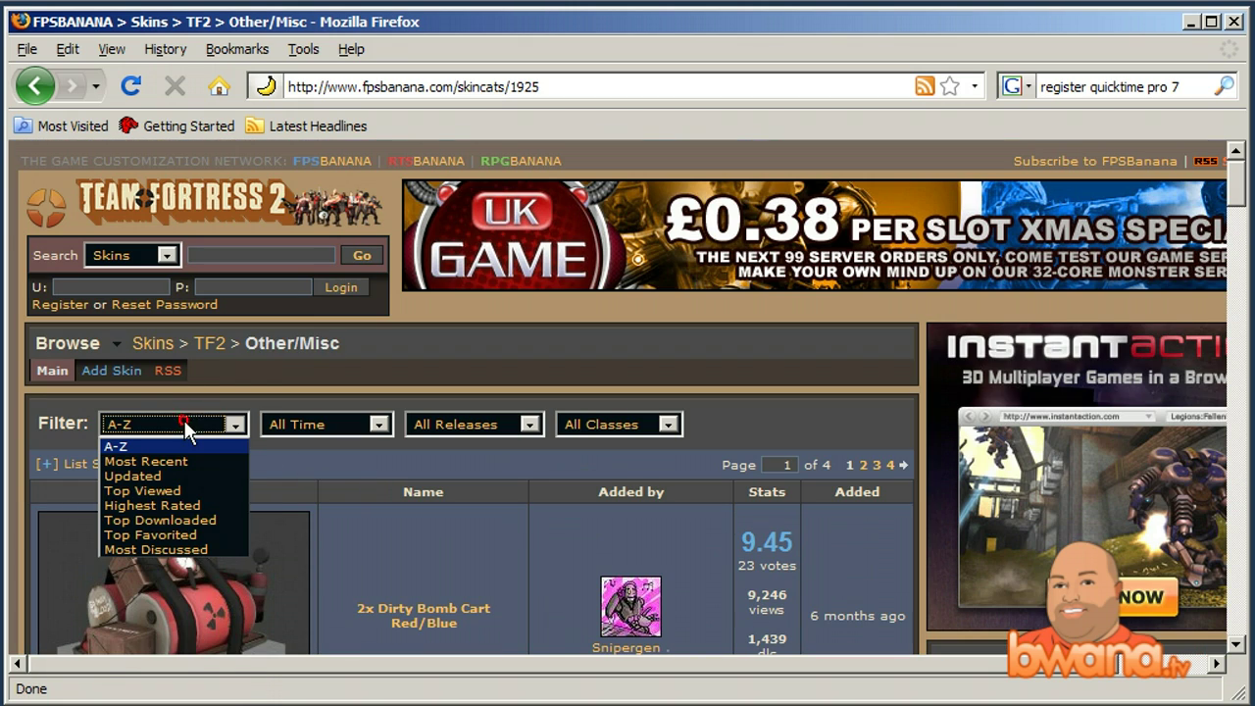
Sort the Other/Misc skins by Highest Rated, putting Funny Gibs Pack (9.99) first
{"action": "left_click", "coordinate": [179, 507]}
{"action": "scroll", "coordinate": [261, 484], "scroll_direction": "down", "scroll_amount": 4}
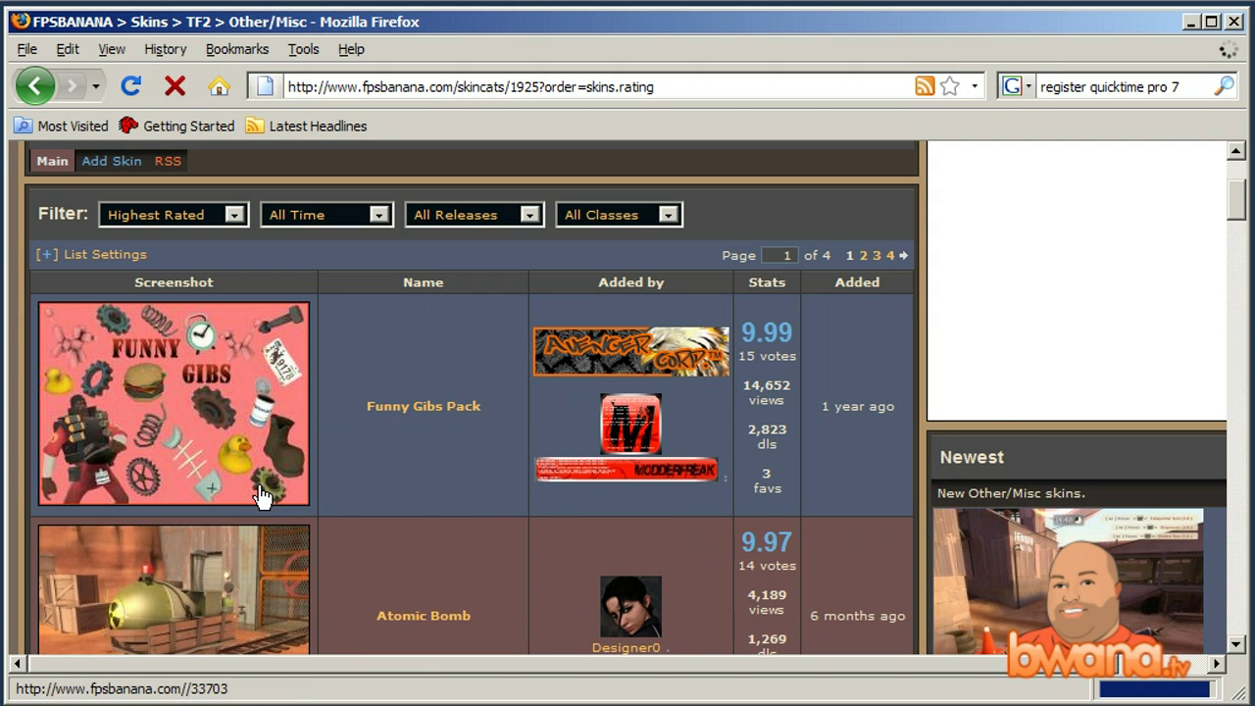
{"action": "scroll", "coordinate": [294, 471], "scroll_direction": "down", "scroll_amount": 15}
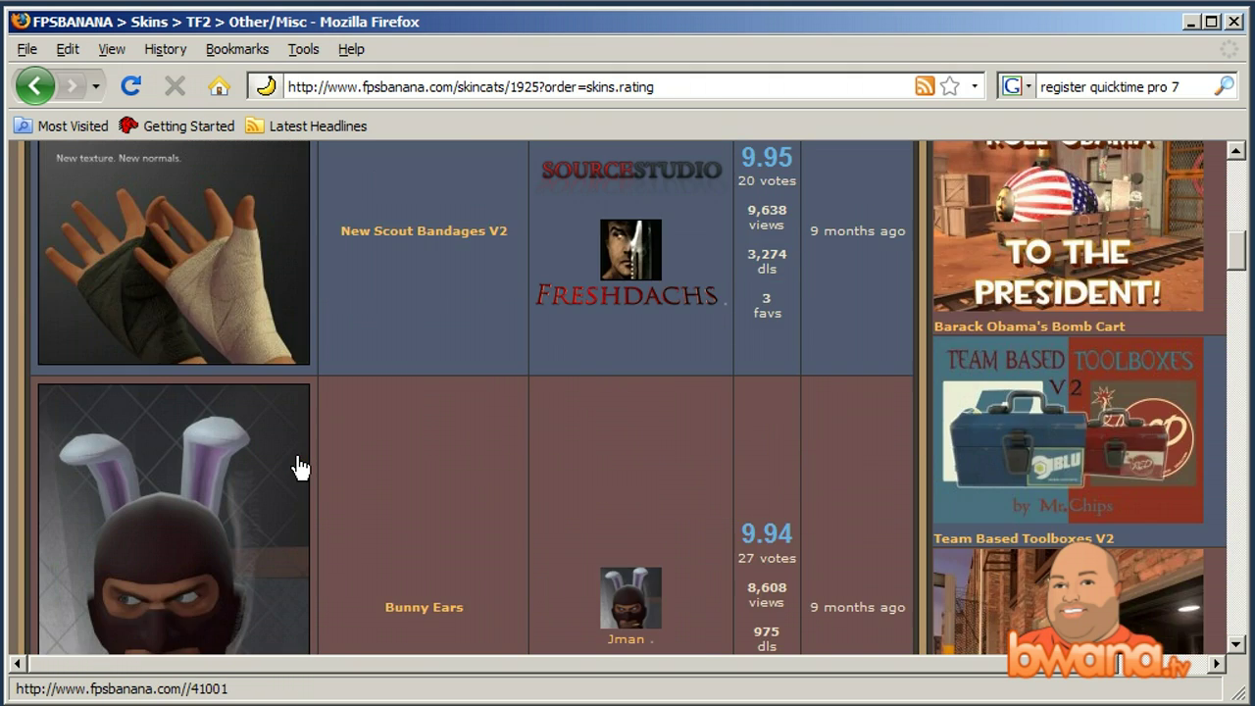
{"action": "scroll", "coordinate": [299, 467], "scroll_direction": "down", "scroll_amount": 20}
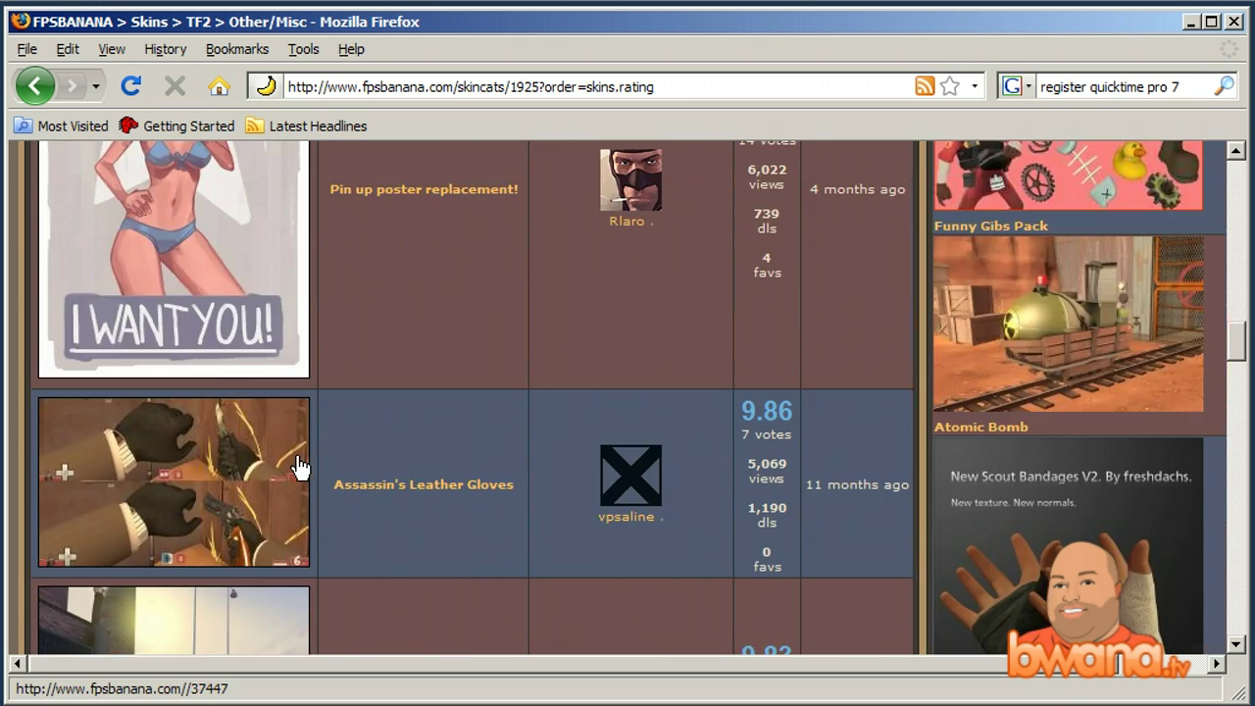
{"action": "scroll", "coordinate": [299, 467], "scroll_direction": "up", "scroll_amount": 3}
Browse the ranked skins down to the footer and back, then return to the Team Fortress 2 page
{"action": "scroll", "coordinate": [300, 468], "scroll_direction": "down", "scroll_amount": 20}
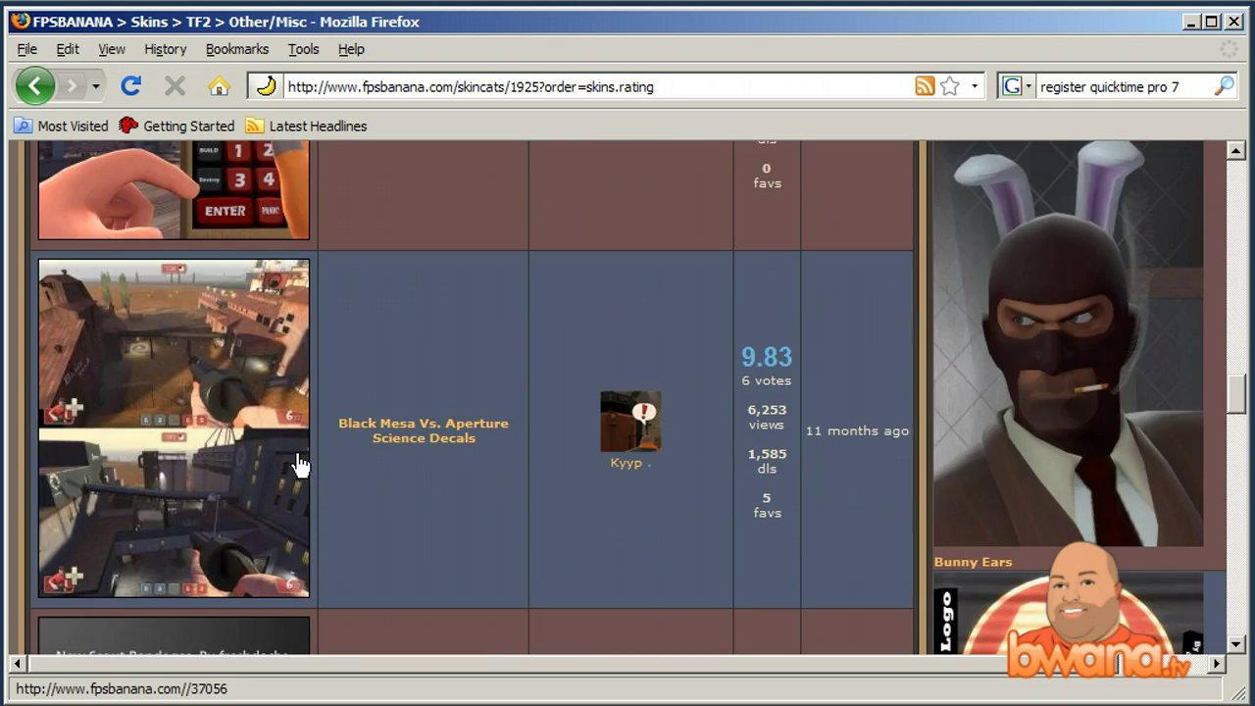
{"action": "scroll", "coordinate": [299, 466], "scroll_direction": "down", "scroll_amount": 4}
{"action": "scroll", "coordinate": [299, 467], "scroll_direction": "down", "scroll_amount": 7}
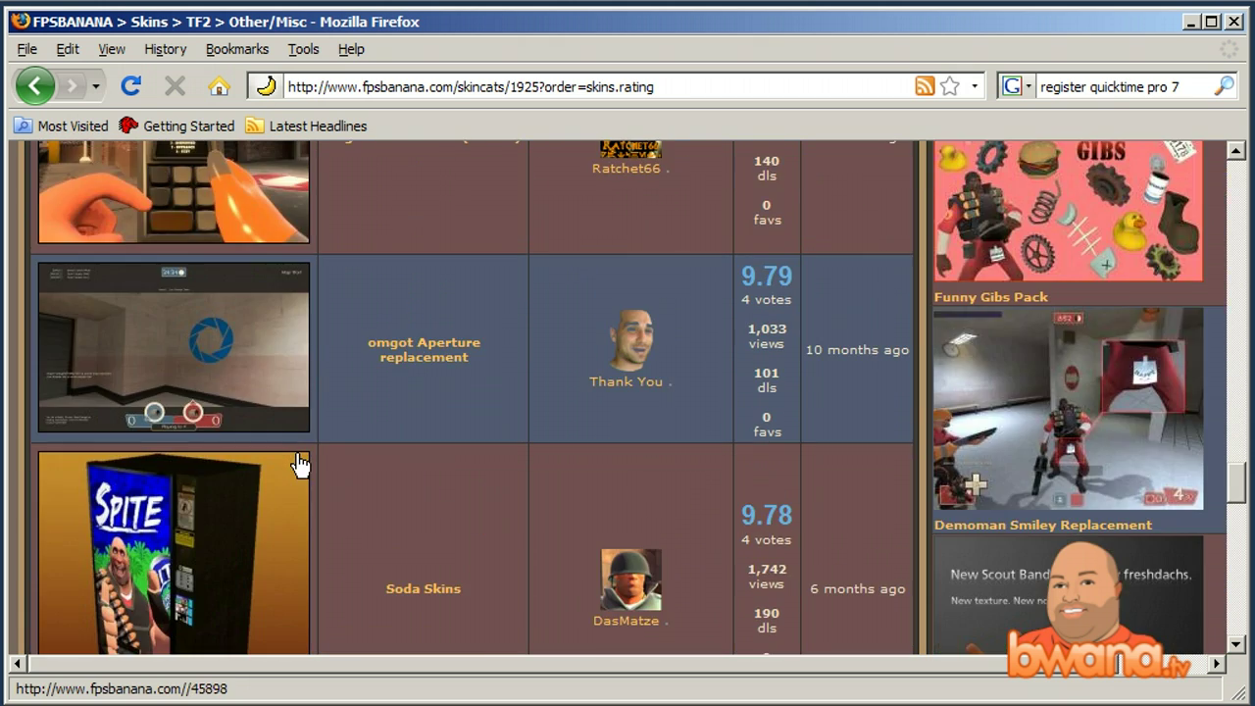
{"action": "scroll", "coordinate": [299, 467], "scroll_direction": "down", "scroll_amount": 16}
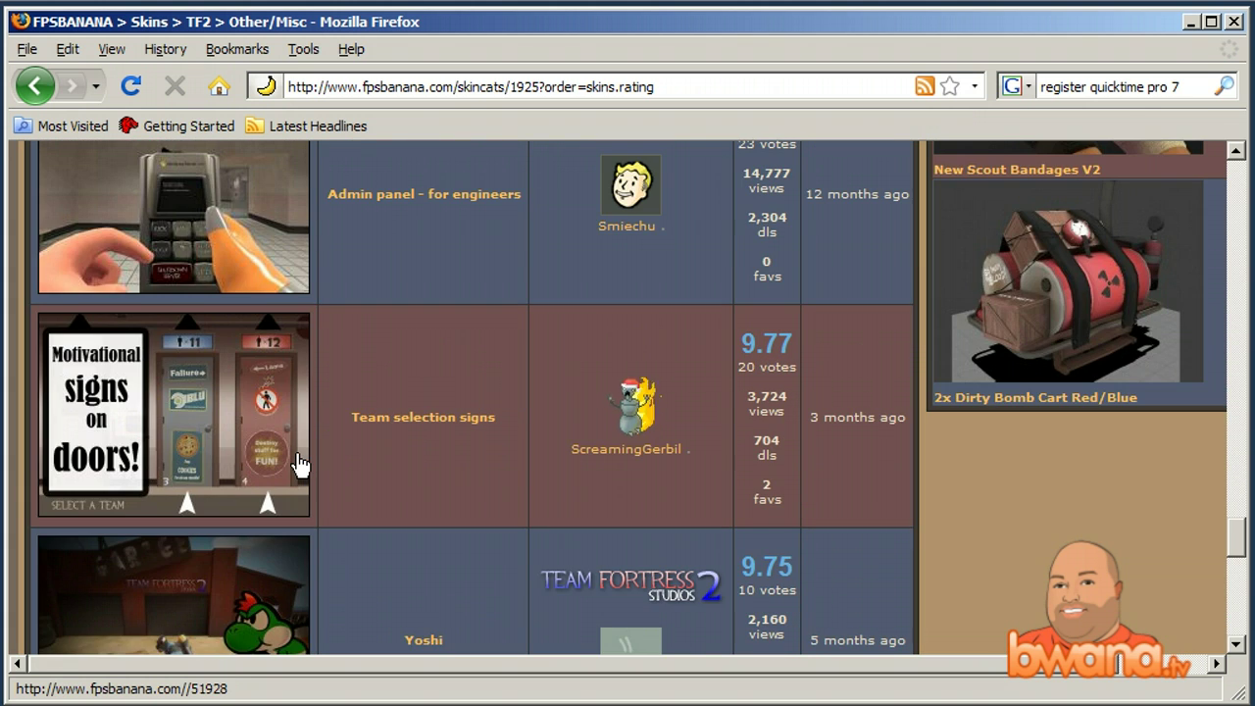
{"action": "scroll", "coordinate": [299, 467], "scroll_direction": "down", "scroll_amount": 12}
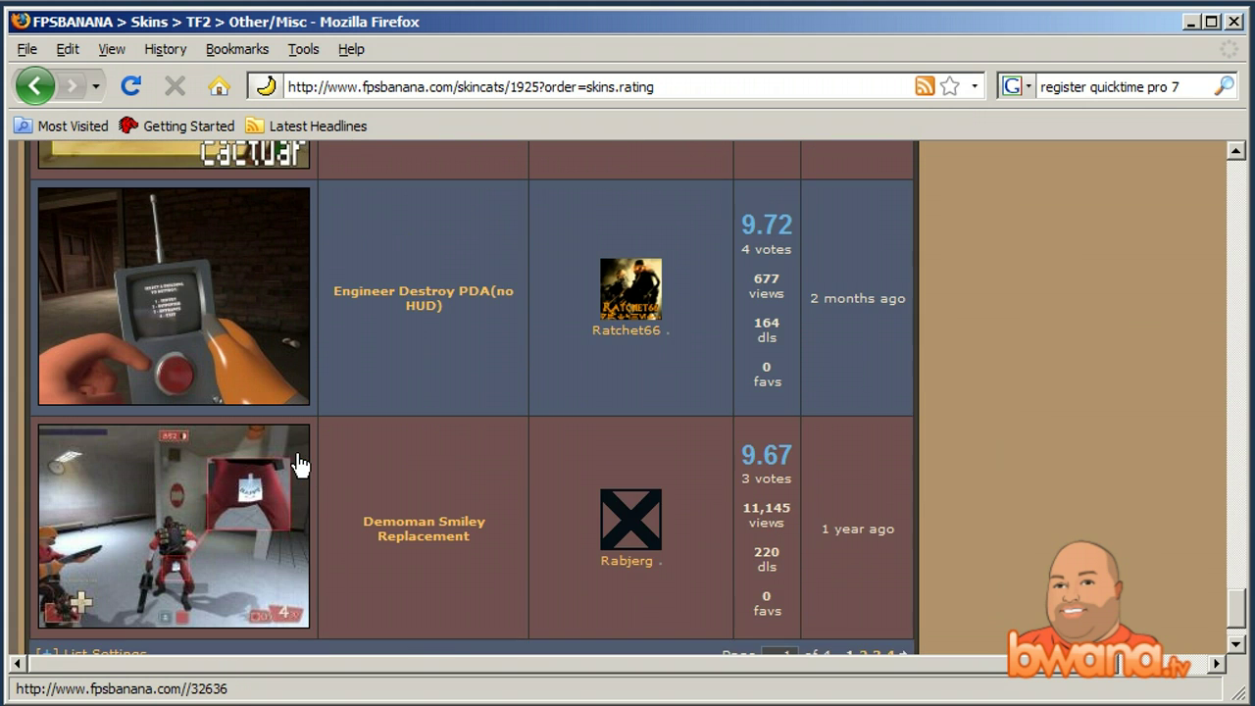
{"action": "scroll", "coordinate": [299, 466], "scroll_direction": "up", "scroll_amount": 20}
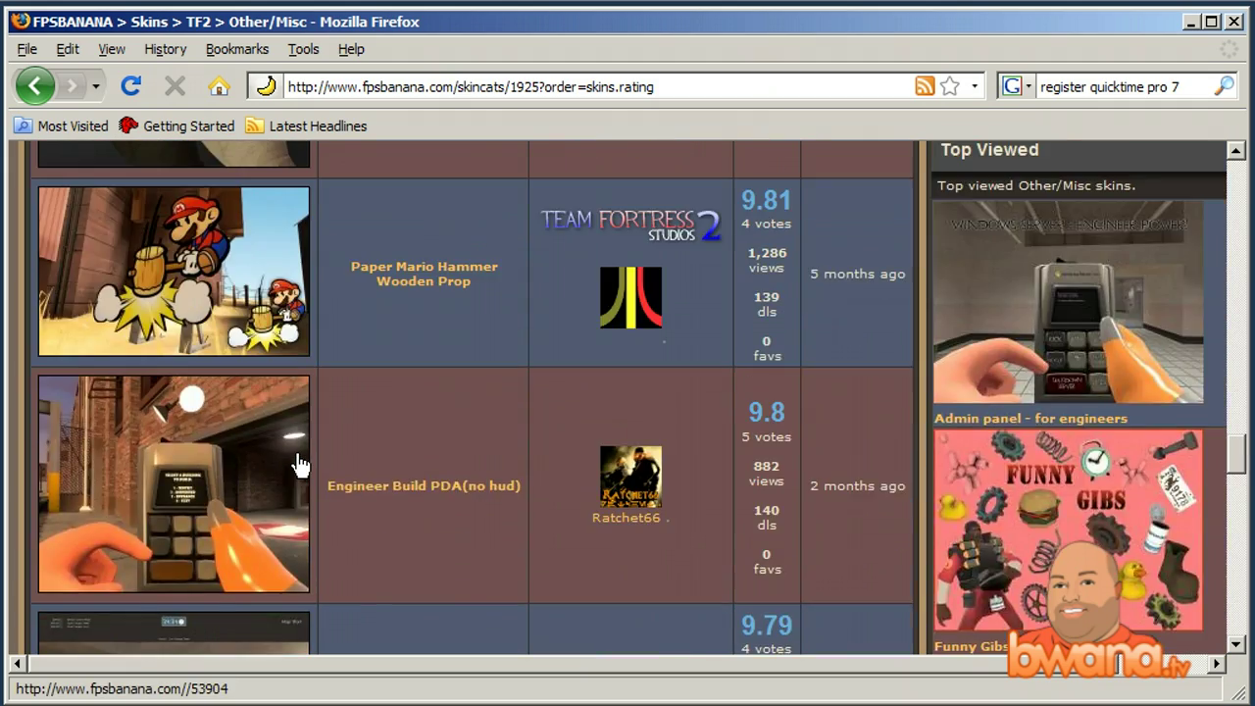
{"action": "scroll", "coordinate": [299, 466], "scroll_direction": "up", "scroll_amount": 5}
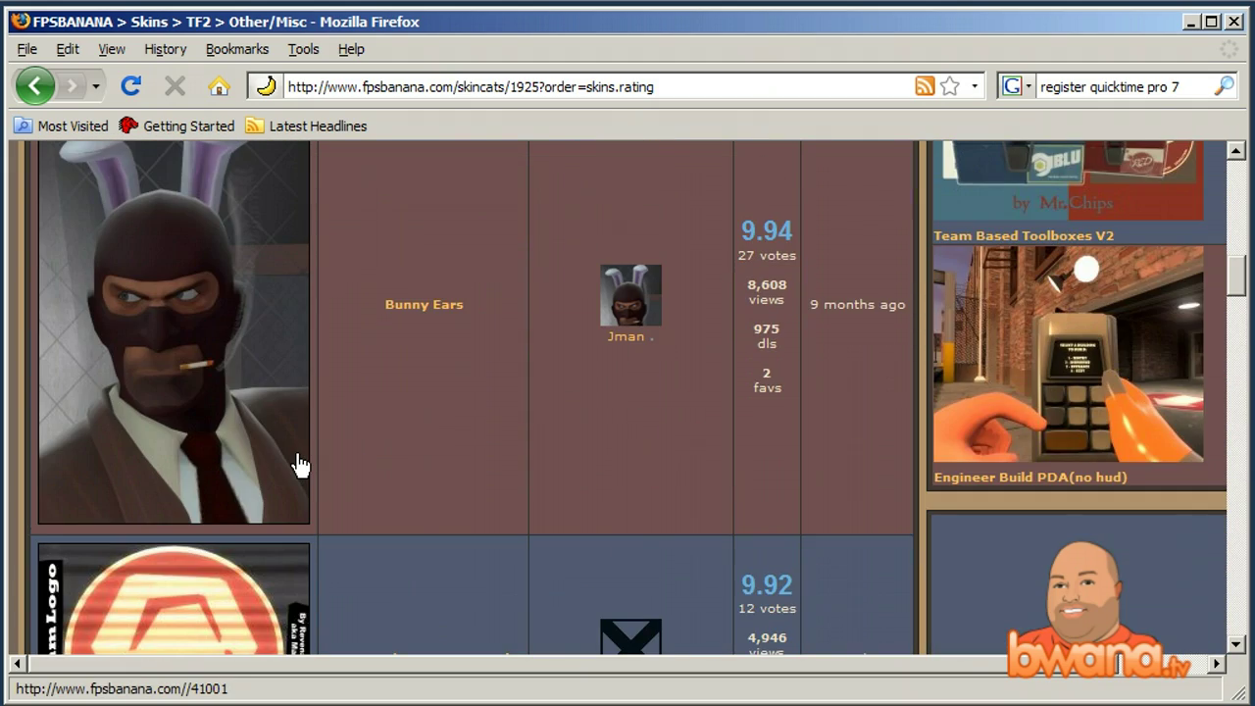
{"action": "scroll", "coordinate": [299, 467], "scroll_direction": "up", "scroll_amount": 10}
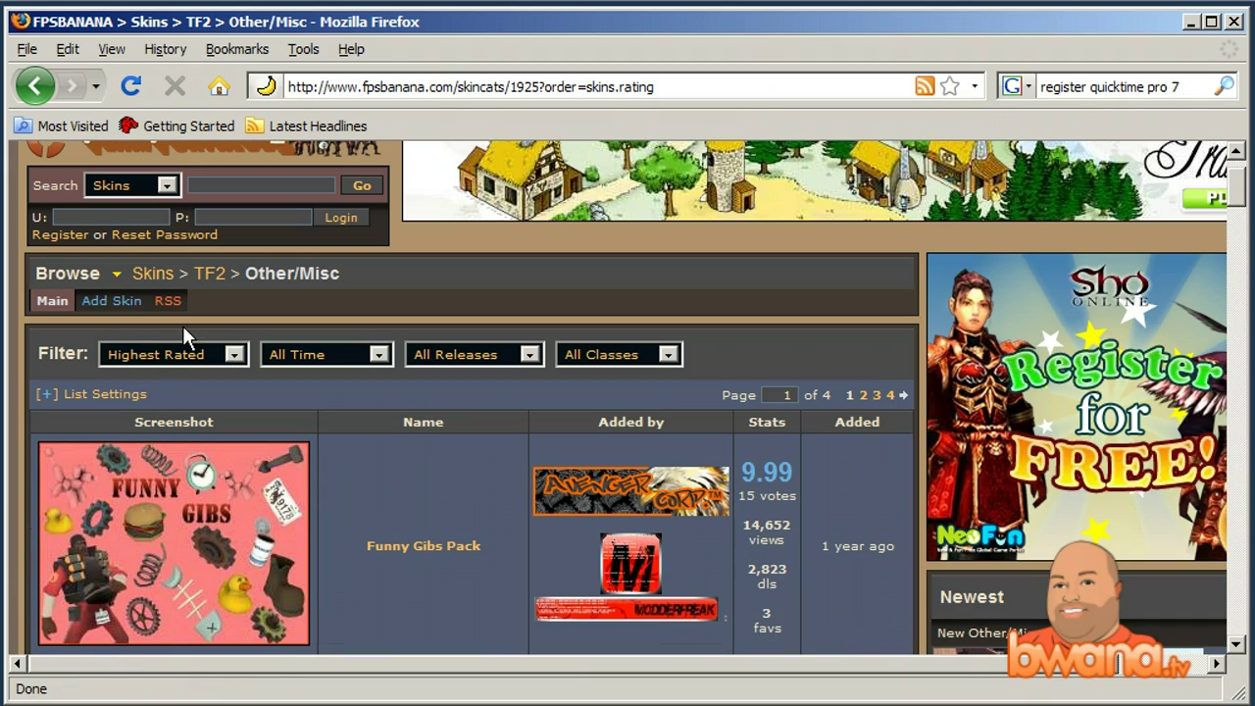
{"action": "scroll", "coordinate": [162, 274], "scroll_direction": "up", "scroll_amount": 2}
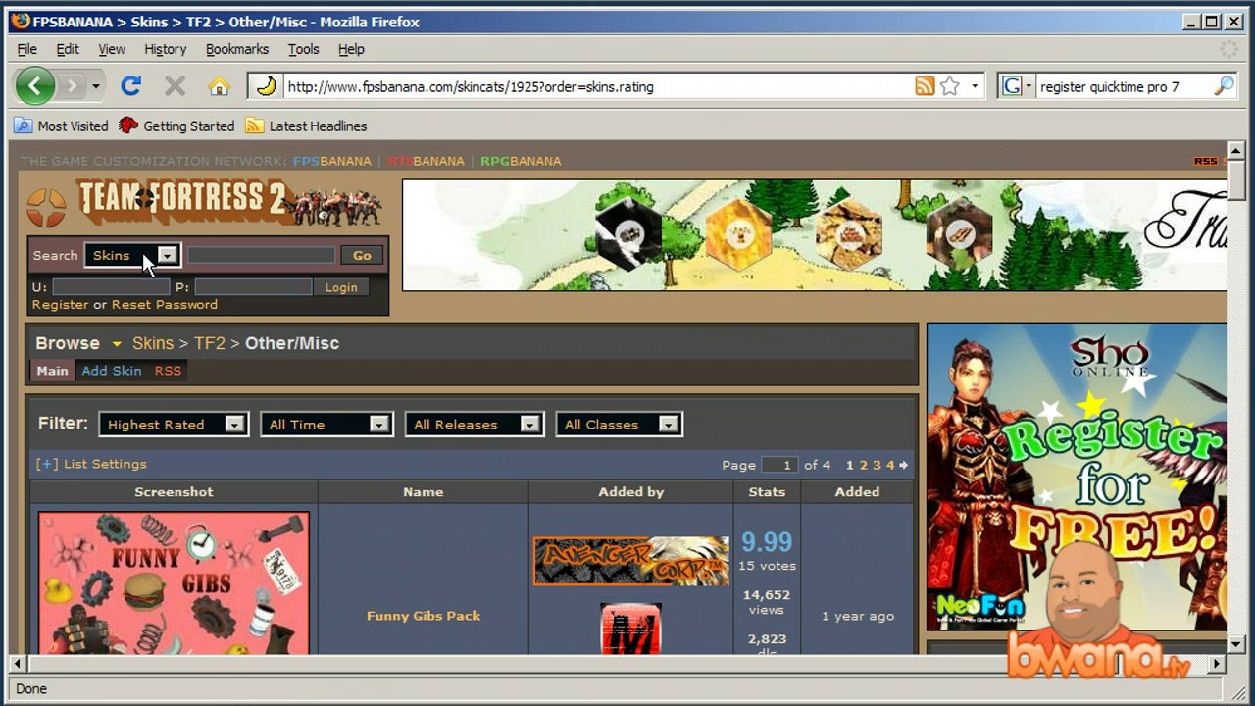
{"action": "left_click", "coordinate": [145, 200]}
Reopen the TF2 Sprites listing sorted Highest Rated, with EngieFX rated 10 on top
{"action": "scroll", "coordinate": [341, 447], "scroll_direction": "down", "scroll_amount": 10}
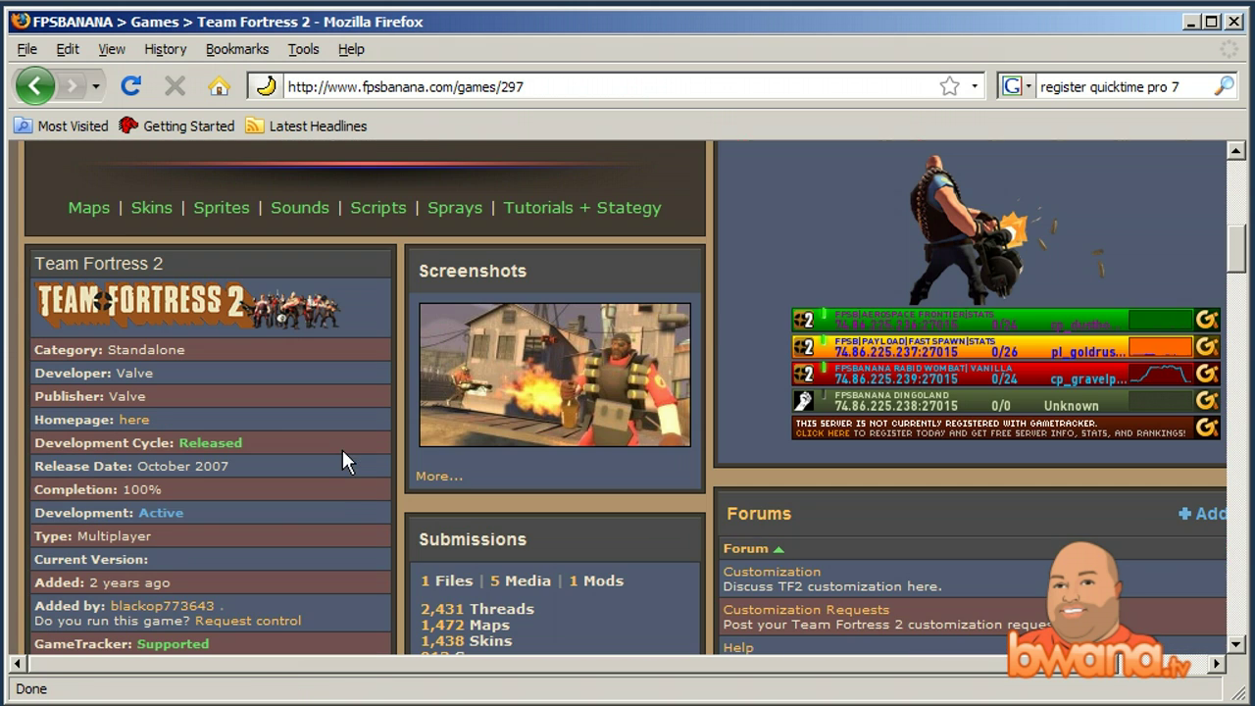
{"action": "left_click", "coordinate": [220, 207]}
{"action": "scroll", "coordinate": [439, 437], "scroll_direction": "down", "scroll_amount": 5}
{"action": "scroll", "coordinate": [435, 427], "scroll_direction": "down", "scroll_amount": 5}
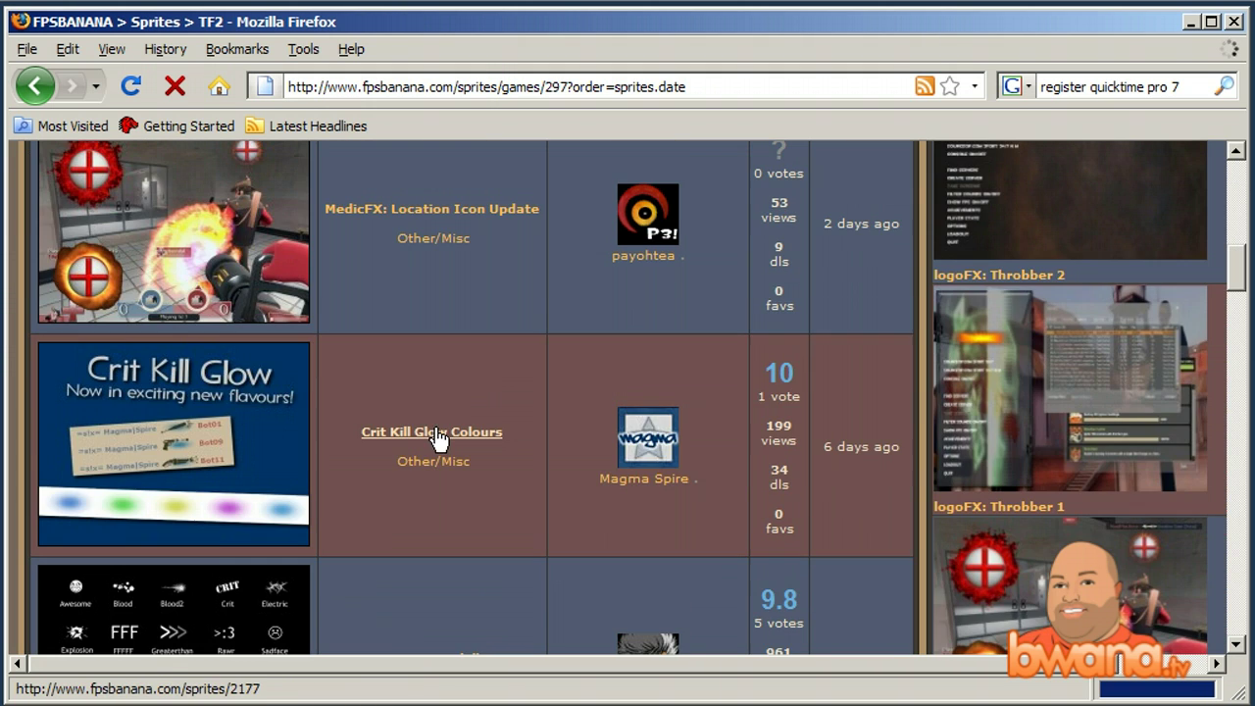
{"action": "scroll", "coordinate": [437, 435], "scroll_direction": "up", "scroll_amount": 8}
{"action": "left_click", "coordinate": [191, 422]}
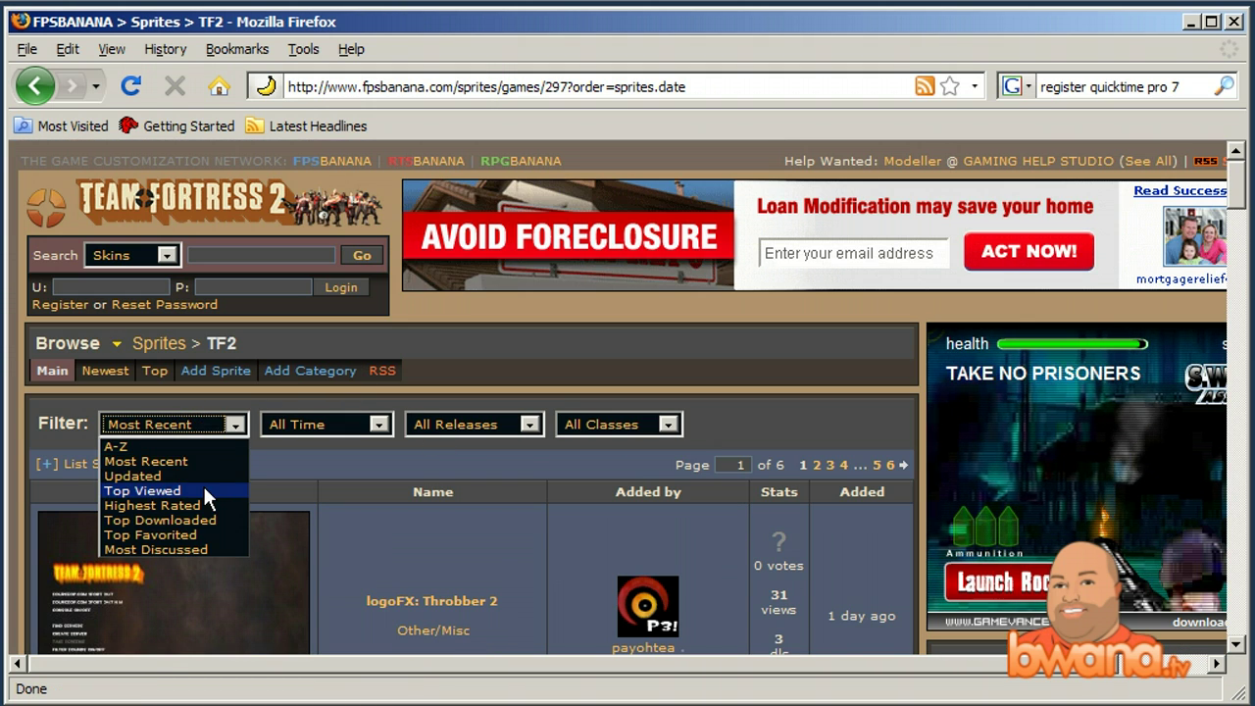
{"action": "left_click", "coordinate": [231, 508]}
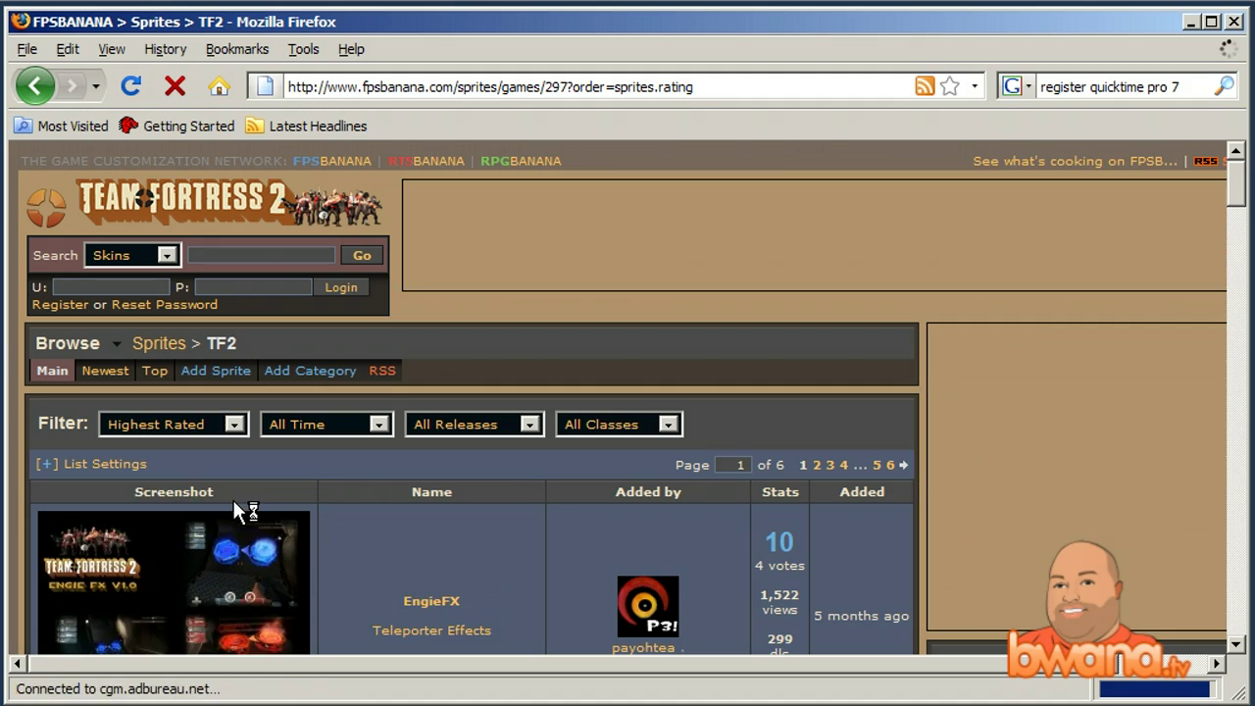